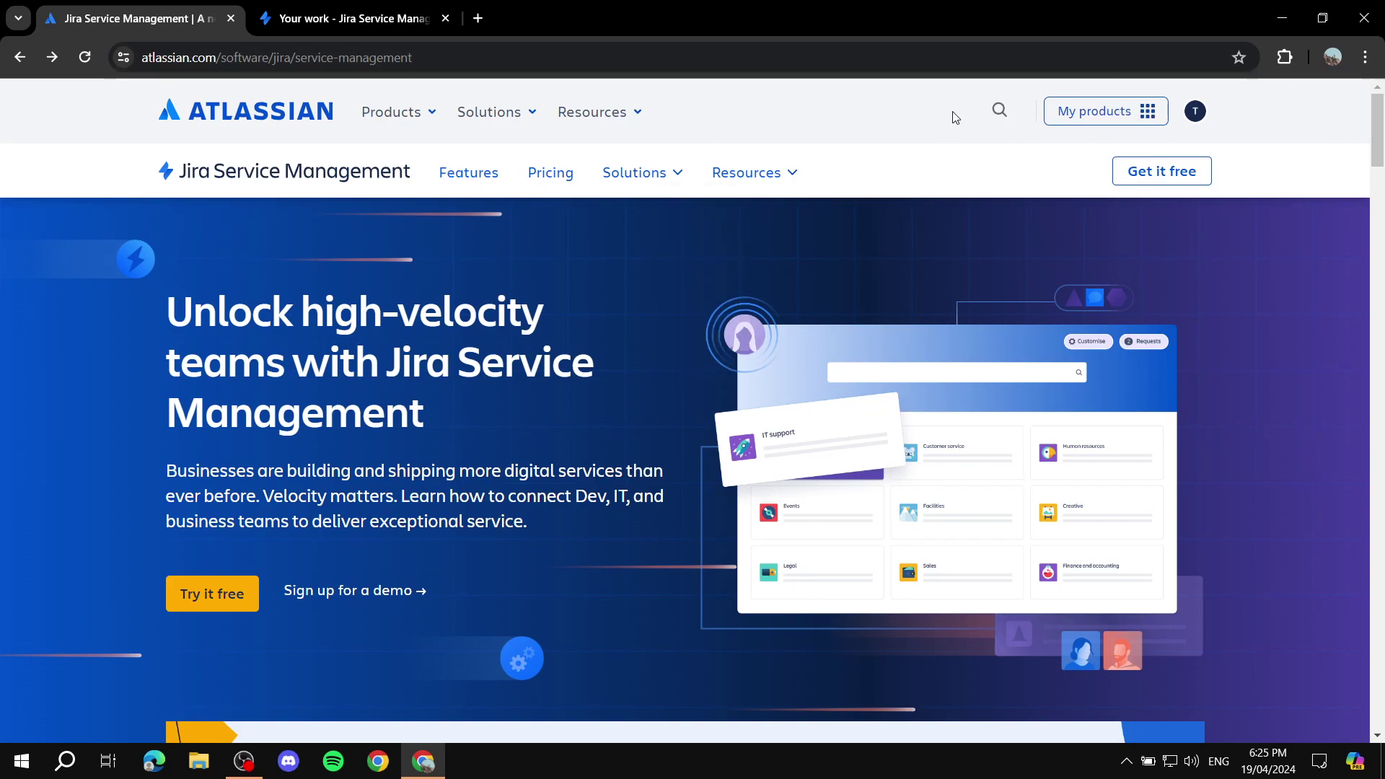
- Look through the account's own apps, the site's resources and the featured products on the Atlassian page
{"action": "left_click", "coordinate": [1090, 110]}
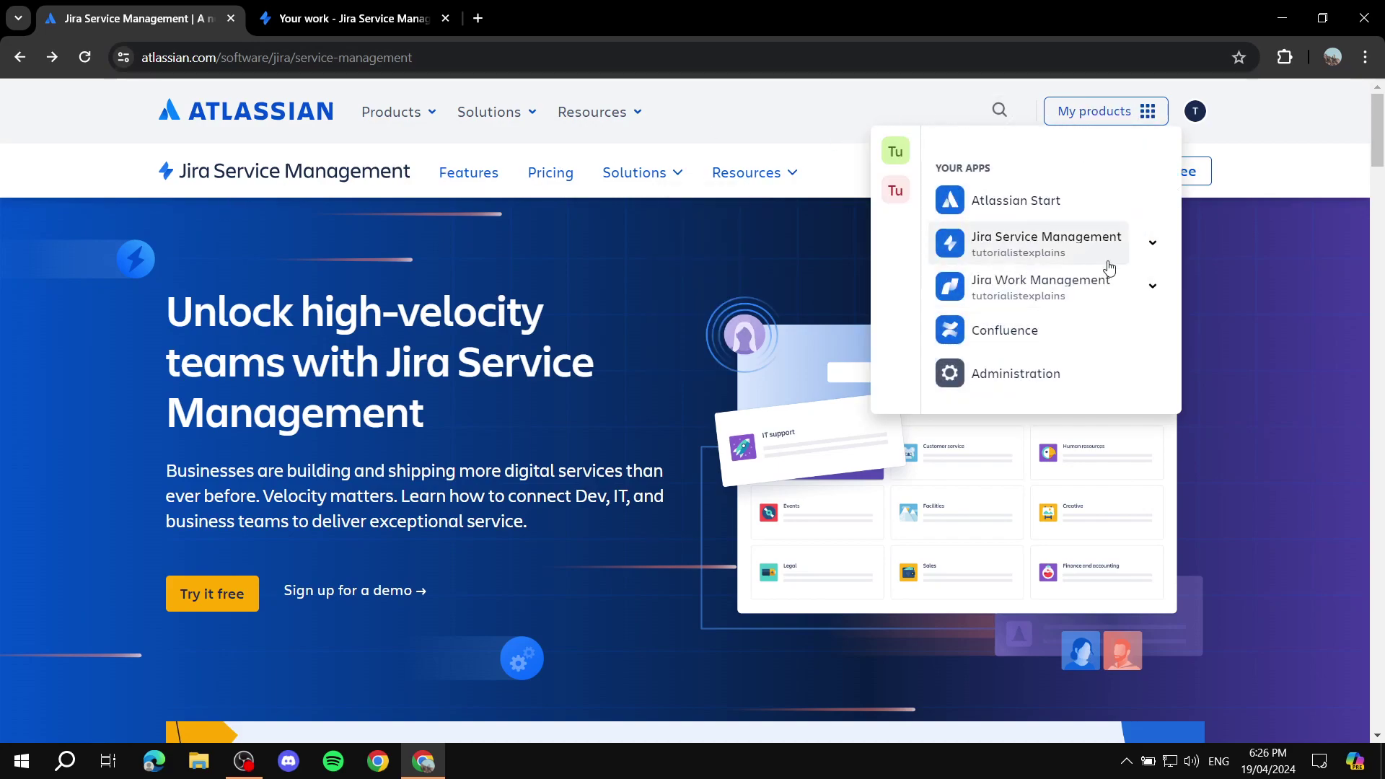
{"action": "left_click", "coordinate": [641, 115]}
{"action": "left_click", "coordinate": [615, 112]}
{"action": "left_click", "coordinate": [610, 117]}
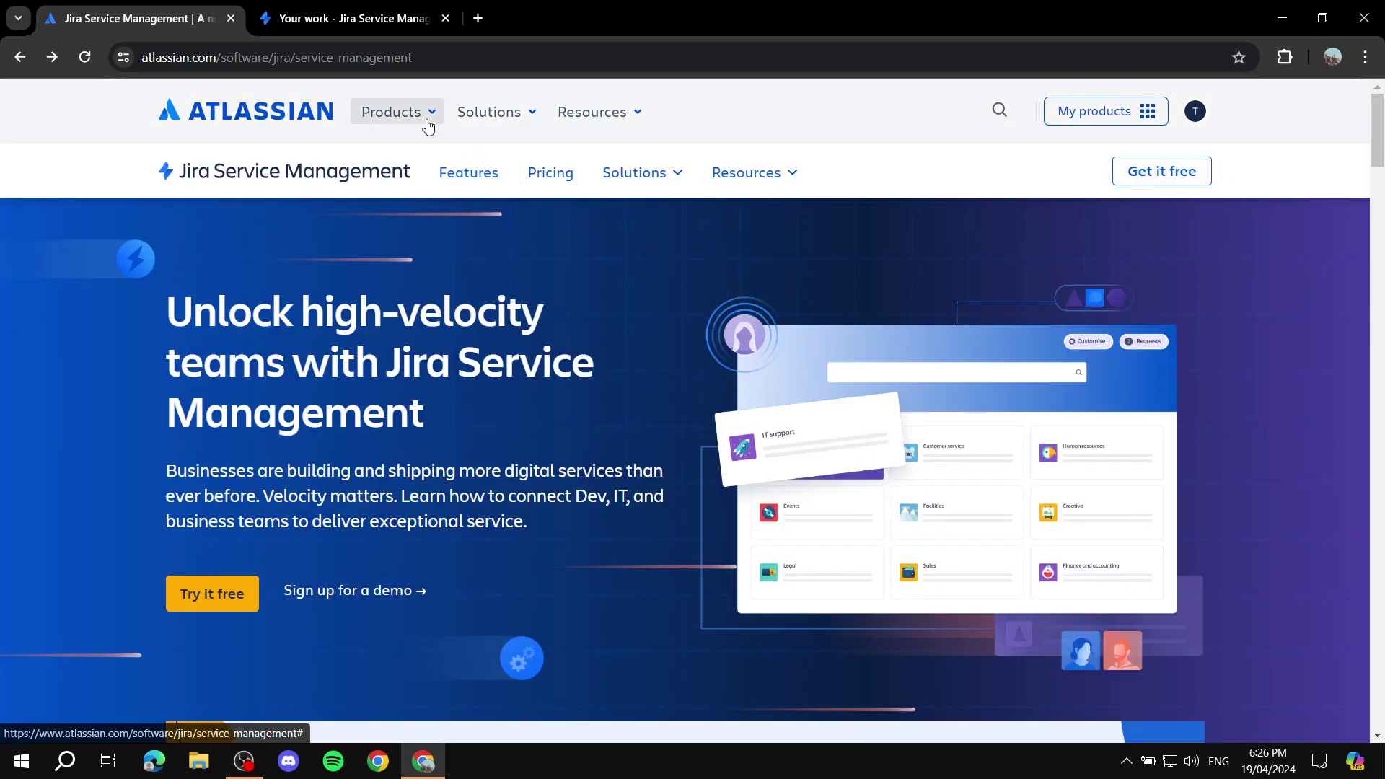
{"action": "left_click", "coordinate": [411, 118]}
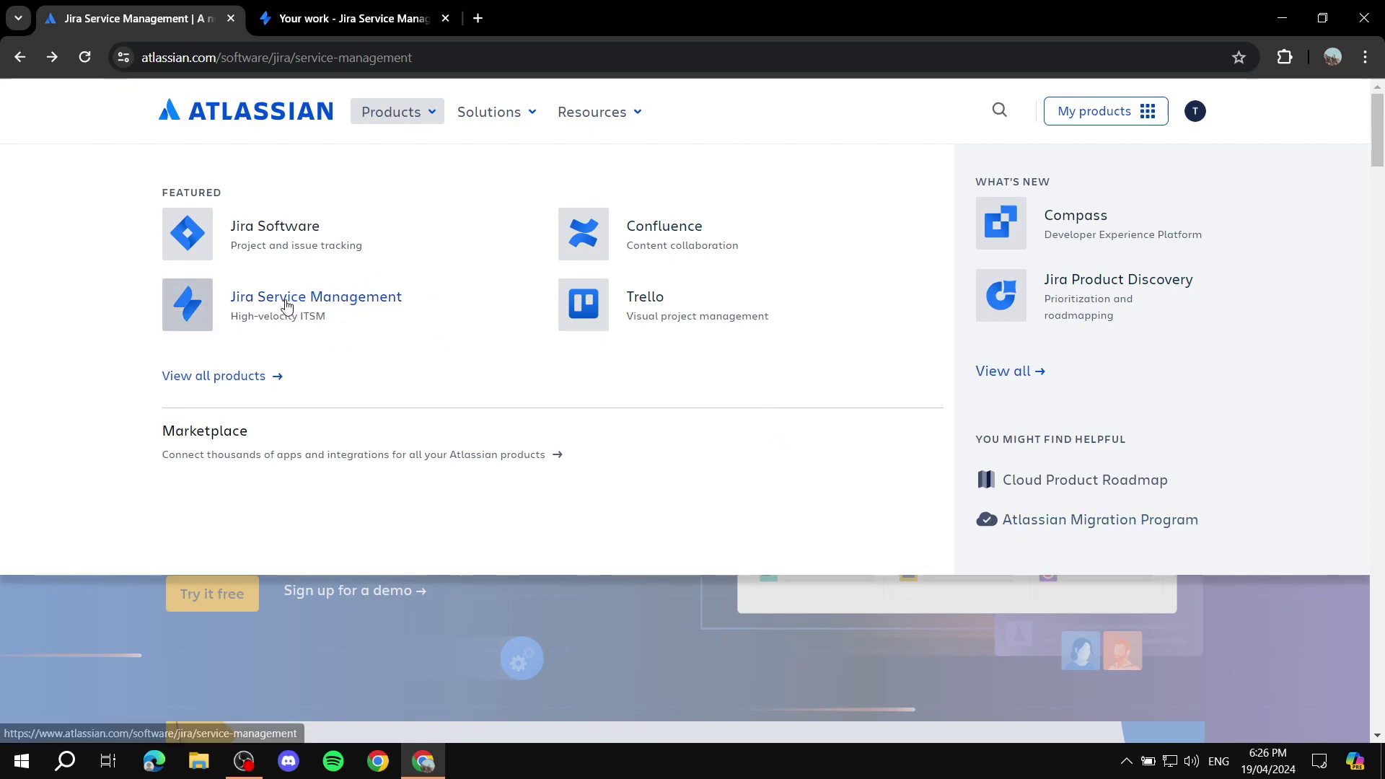
{"action": "left_click", "coordinate": [648, 638]}
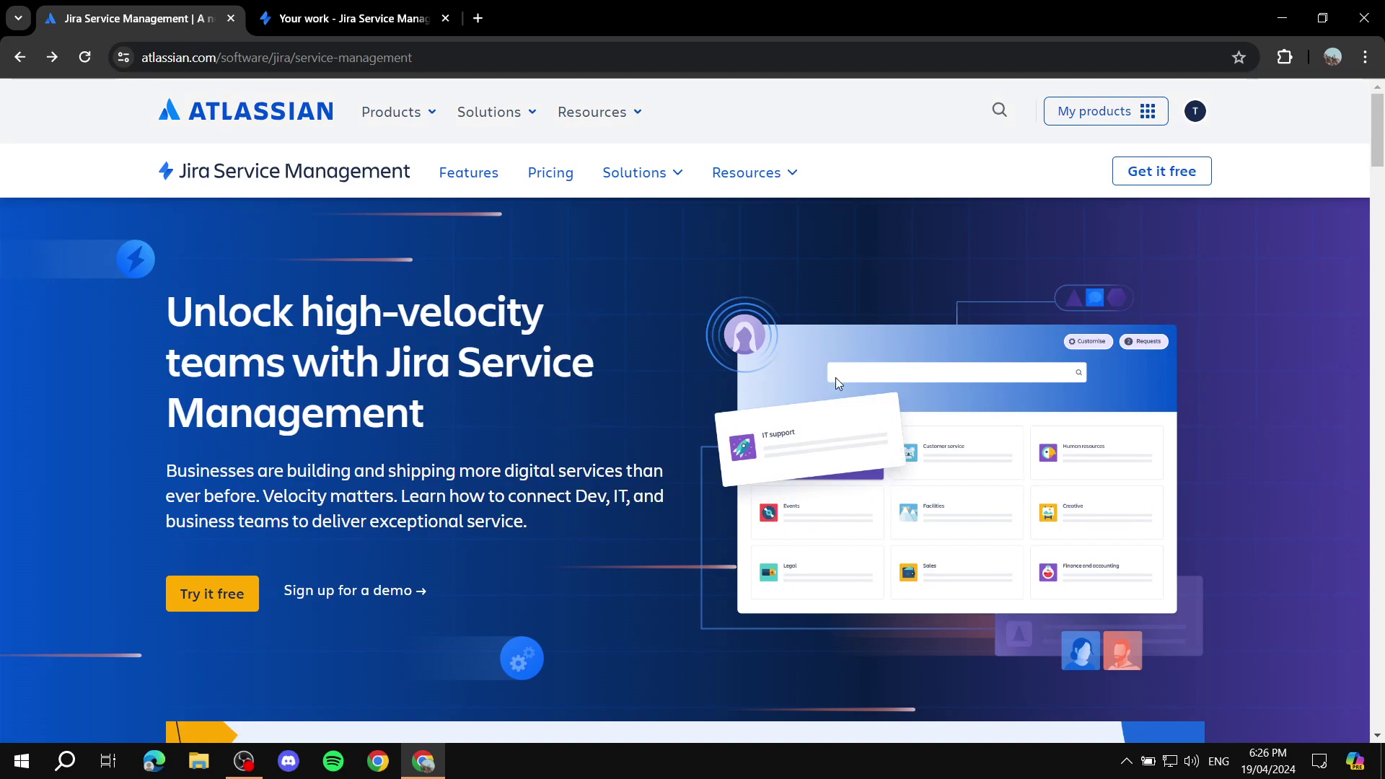
- Look at the free sign-up form for Jira Service Management and close the product page to return to Your work
{"action": "left_click", "coordinate": [1159, 170]}
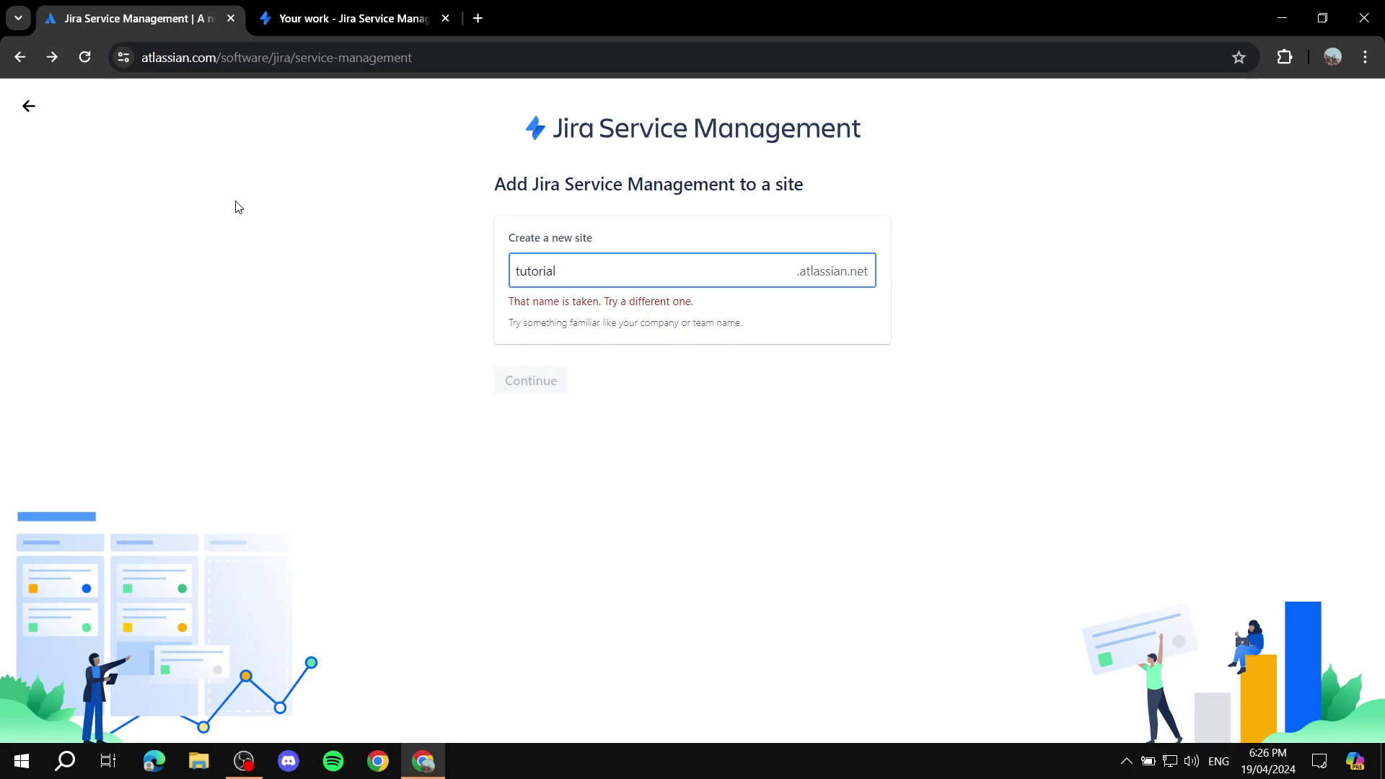
{"action": "left_click", "coordinate": [29, 108]}
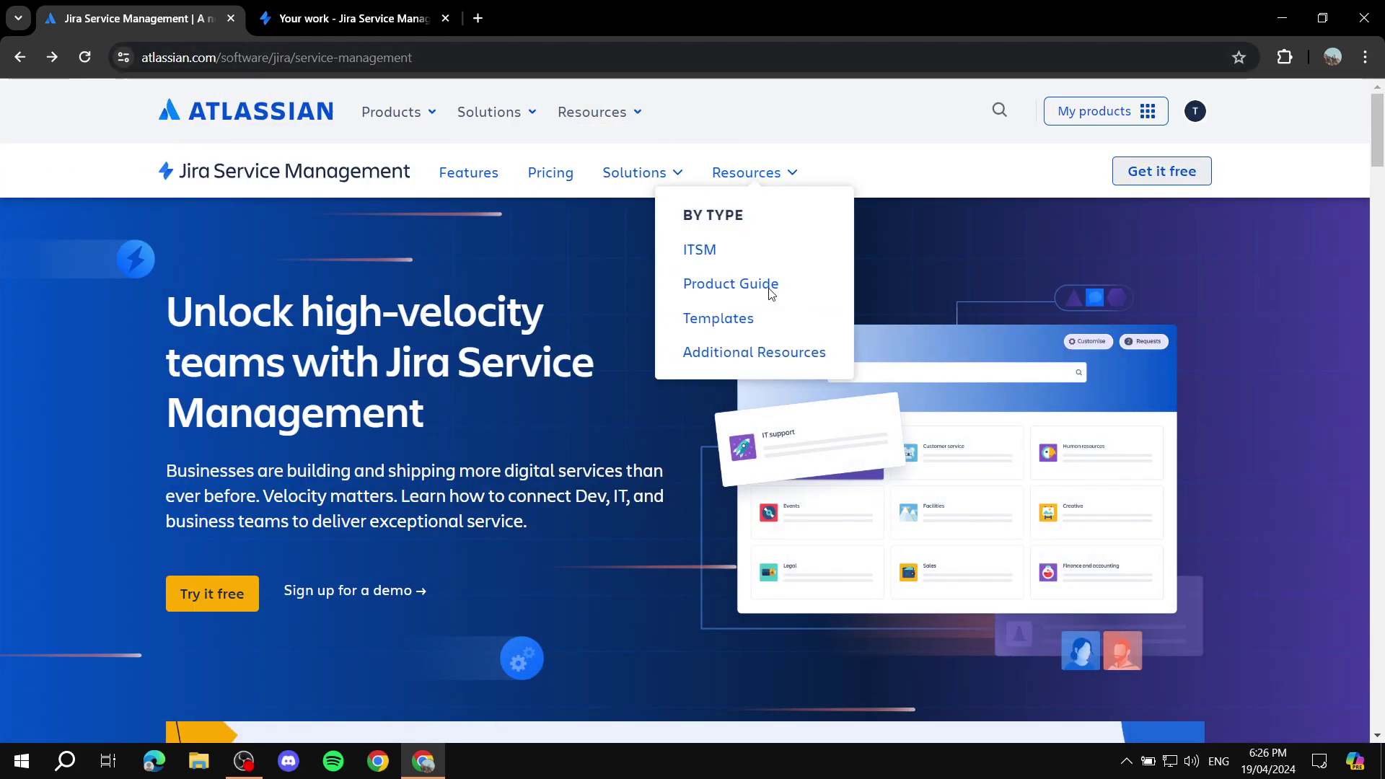
{"action": "left_click", "coordinate": [230, 18]}
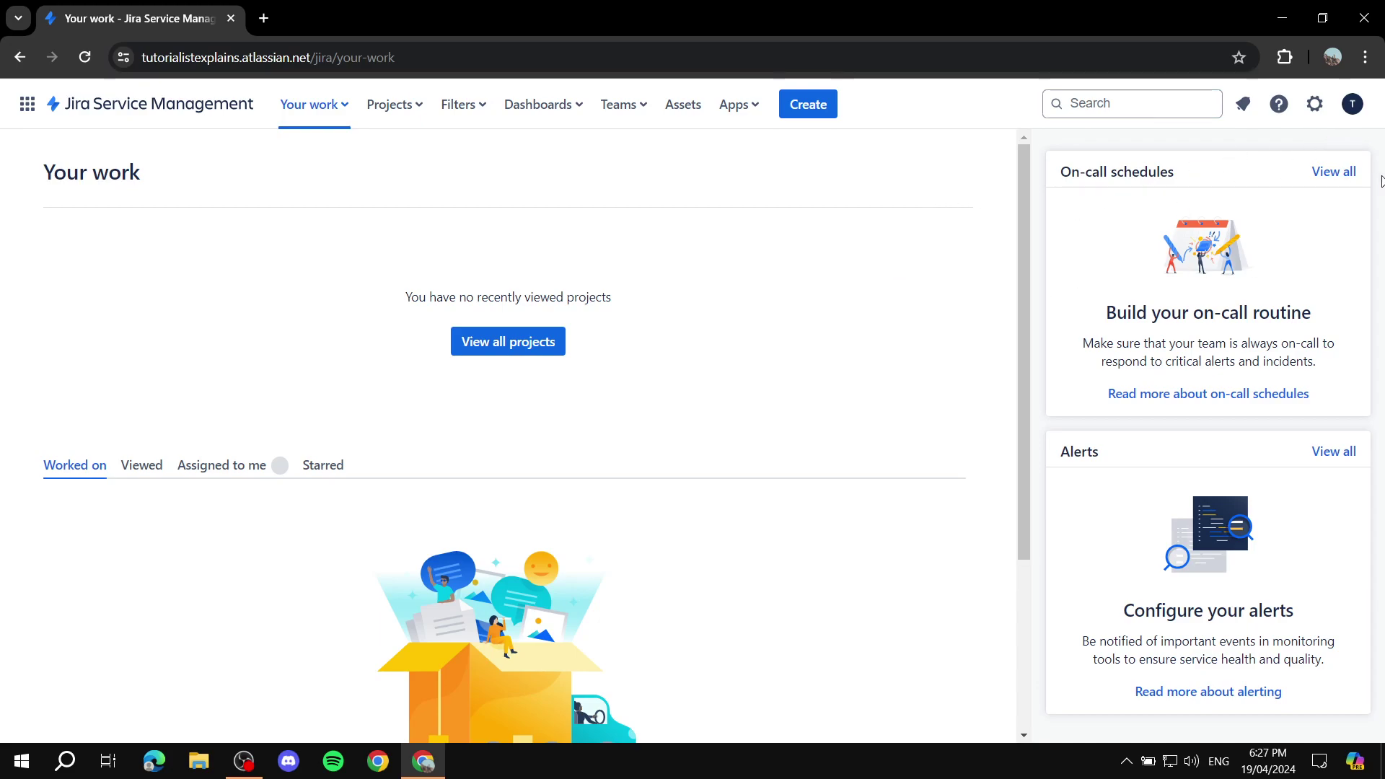
- Switch the Jira theme to Dark
{"action": "left_click", "coordinate": [1351, 105]}
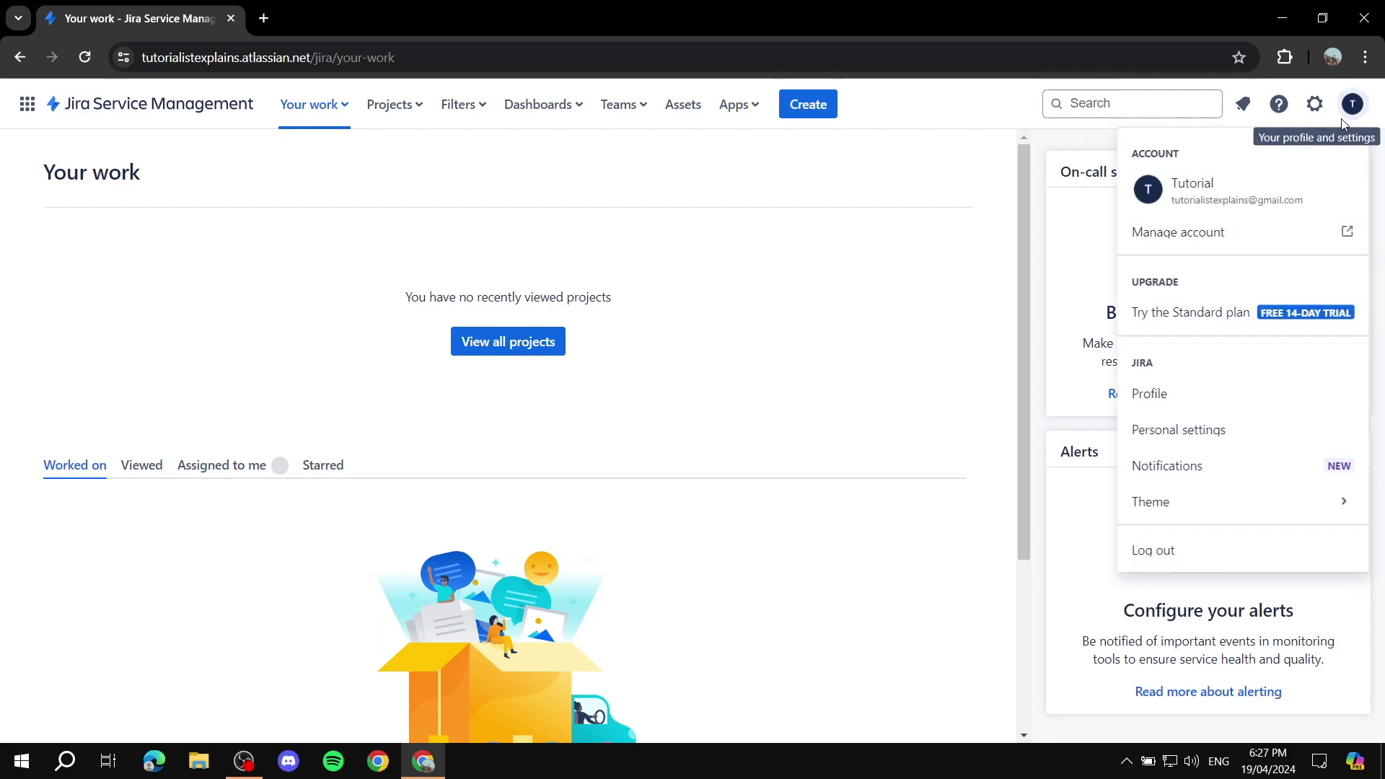
{"action": "left_click", "coordinate": [1196, 511]}
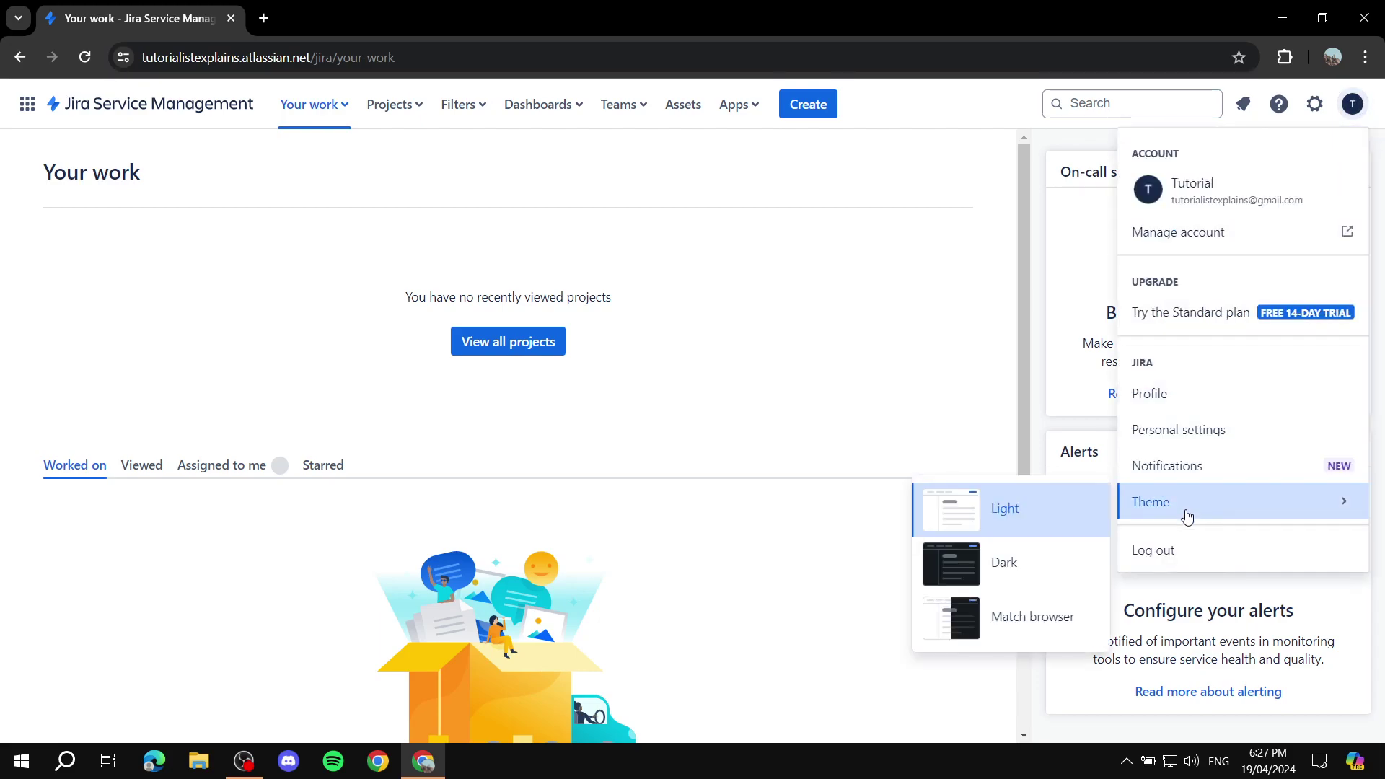
{"action": "left_click", "coordinate": [963, 567]}
{"action": "left_click", "coordinate": [811, 293]}
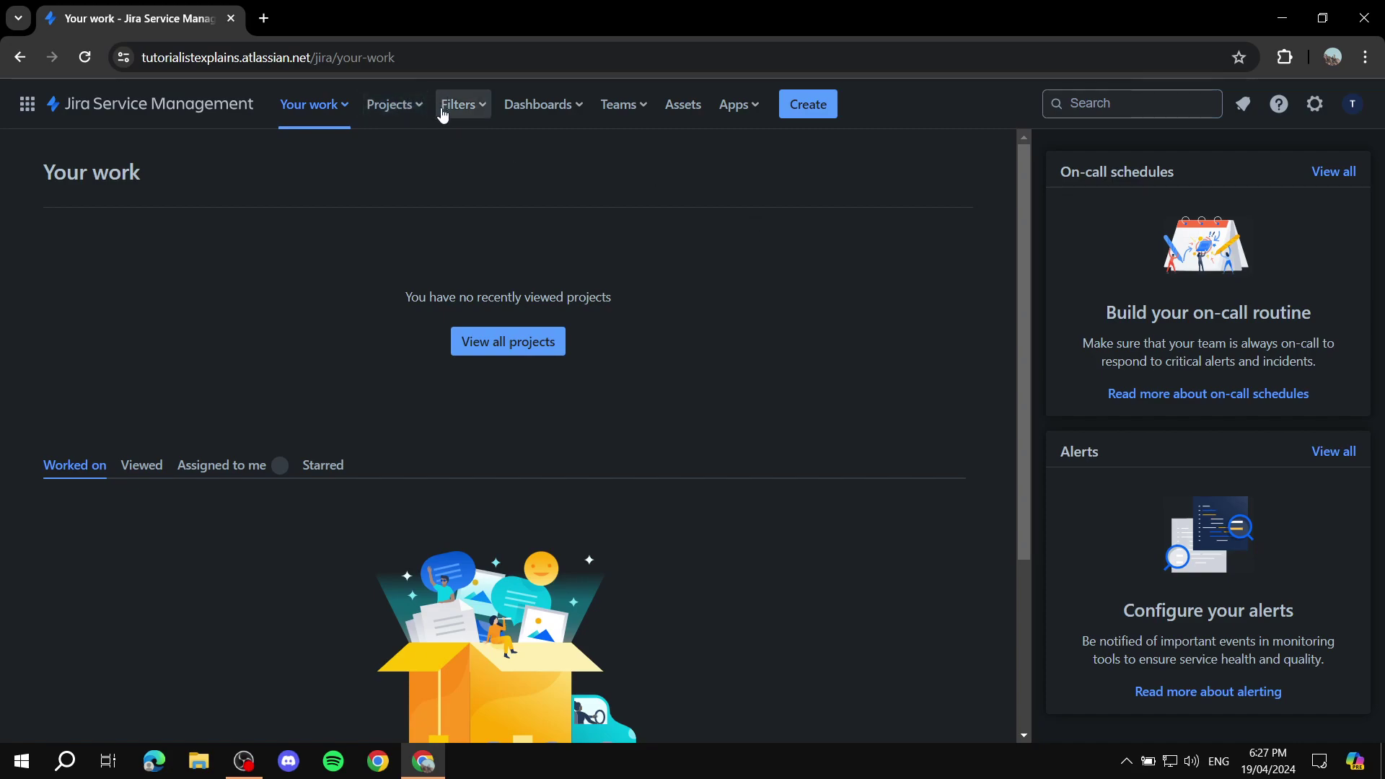
- Go to the list of all projects and start creating a new project
{"action": "left_click", "coordinate": [404, 106]}
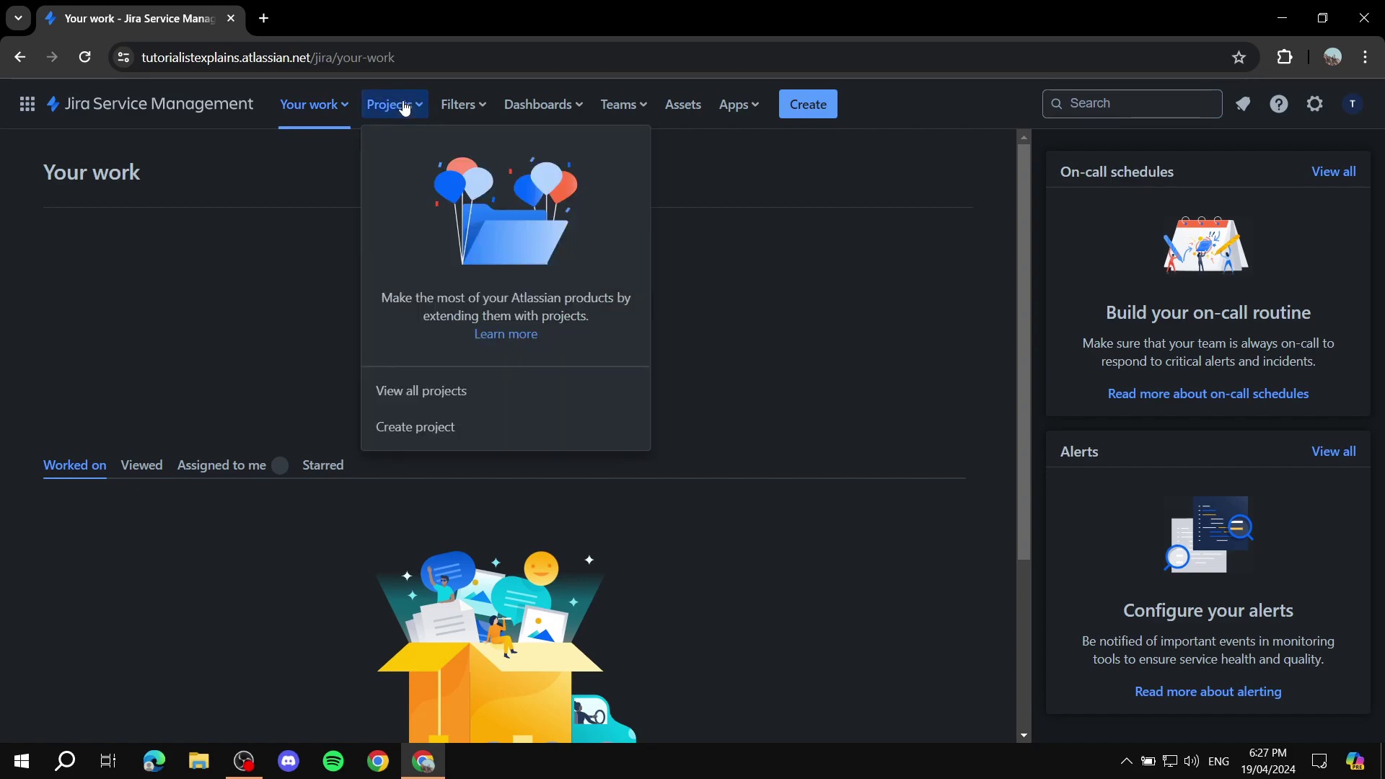
{"action": "left_click", "coordinate": [417, 393]}
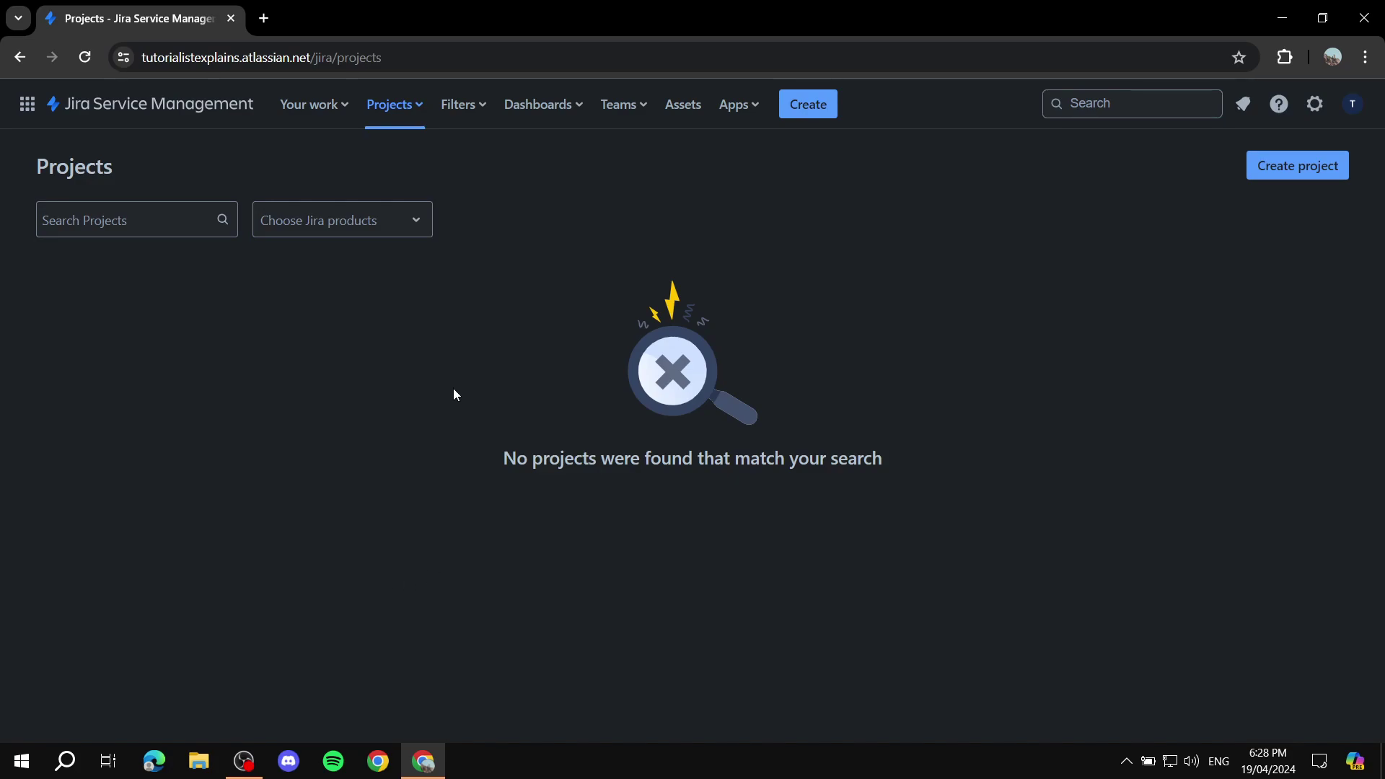
{"action": "left_click", "coordinate": [1302, 174]}
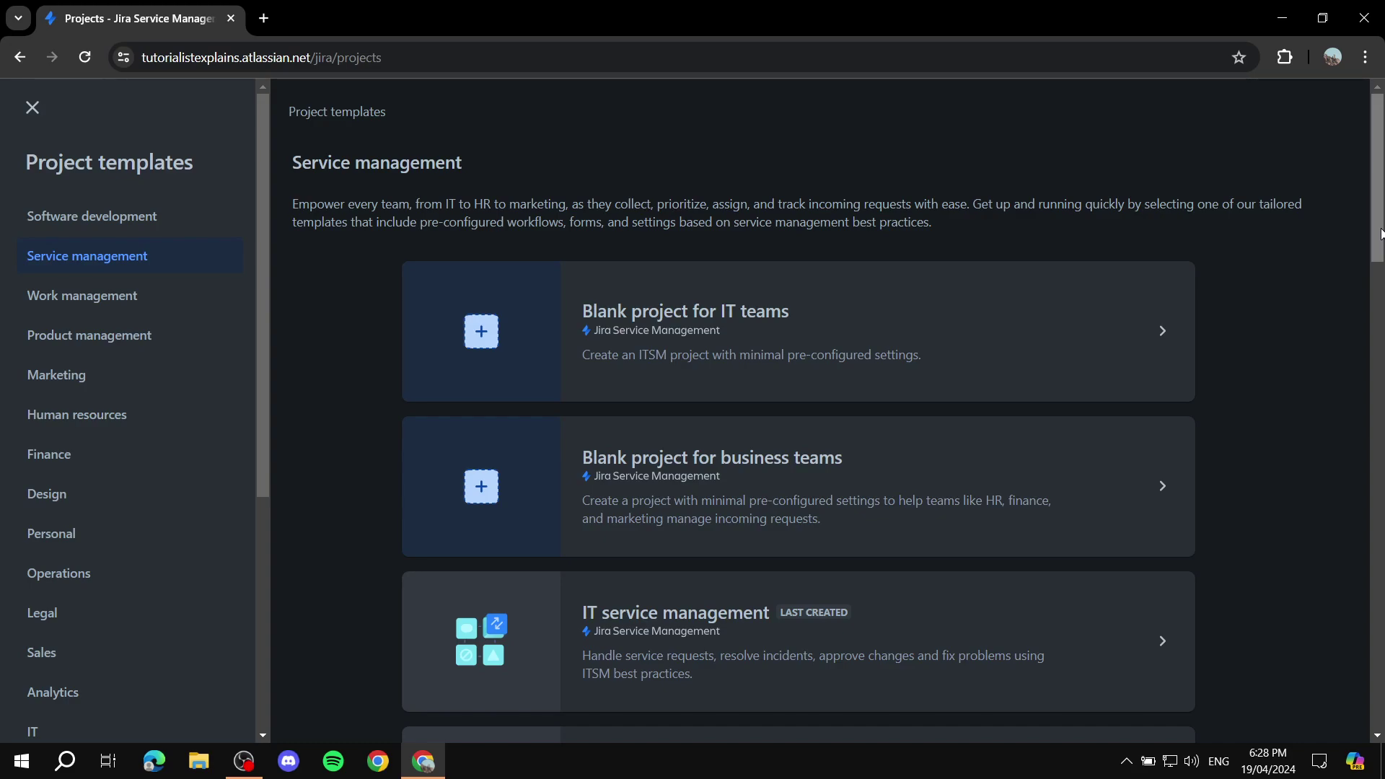
- Examine the Work management and Marketing categories of project templates
{"action": "left_click", "coordinate": [81, 311]}
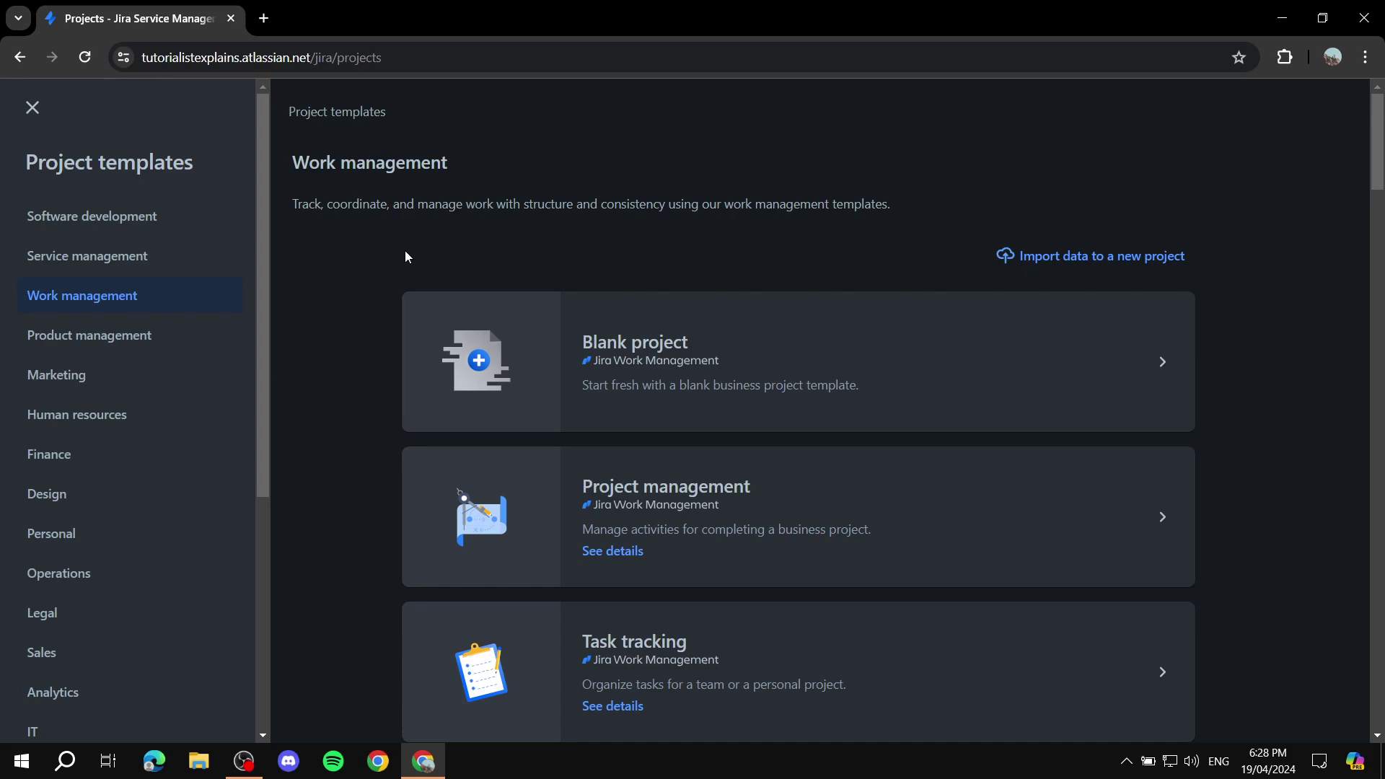
{"action": "left_click", "coordinate": [130, 374]}
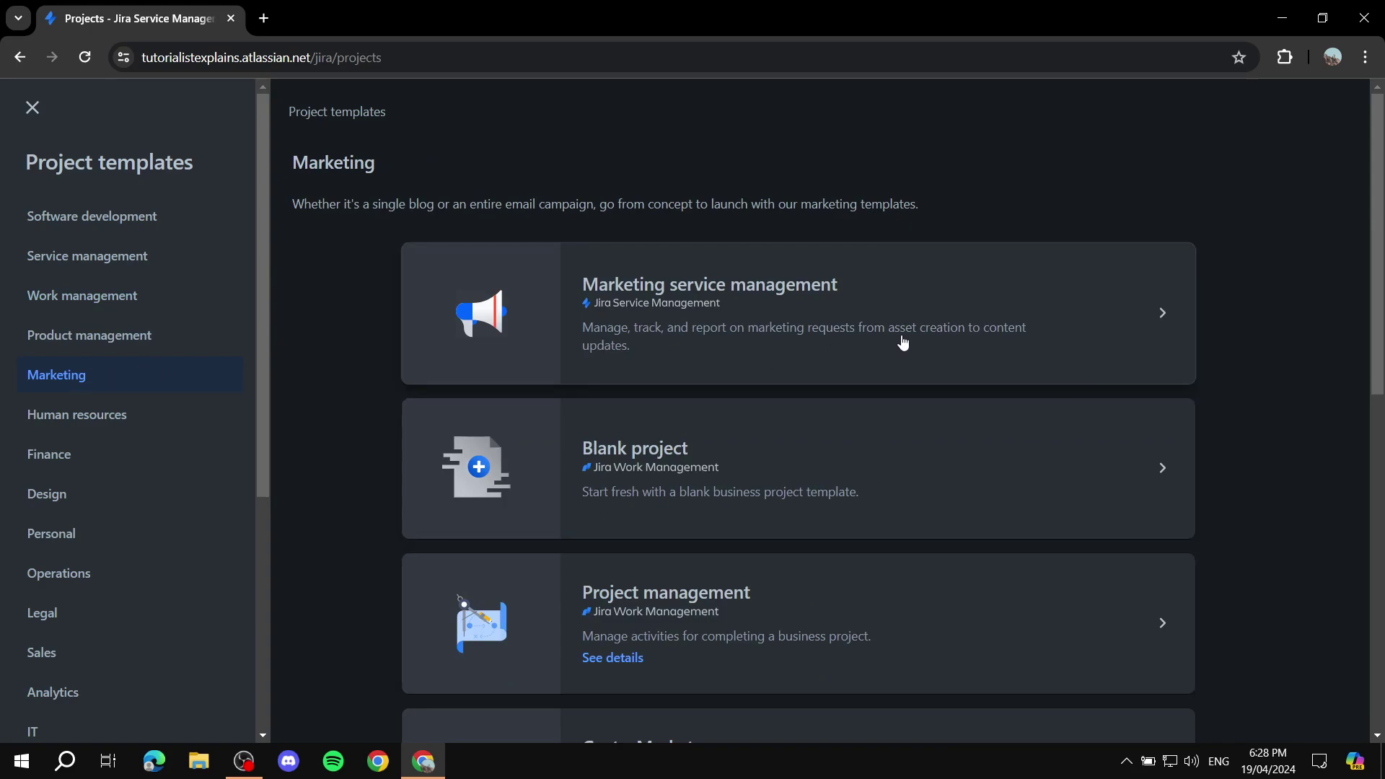
{"action": "left_click_drag", "start_coordinate": [288, 162], "coordinate": [410, 163]}
{"action": "left_click", "coordinate": [466, 158]}
{"action": "scroll", "coordinate": [962, 272], "scroll_direction": "down", "scroll_amount": 6}
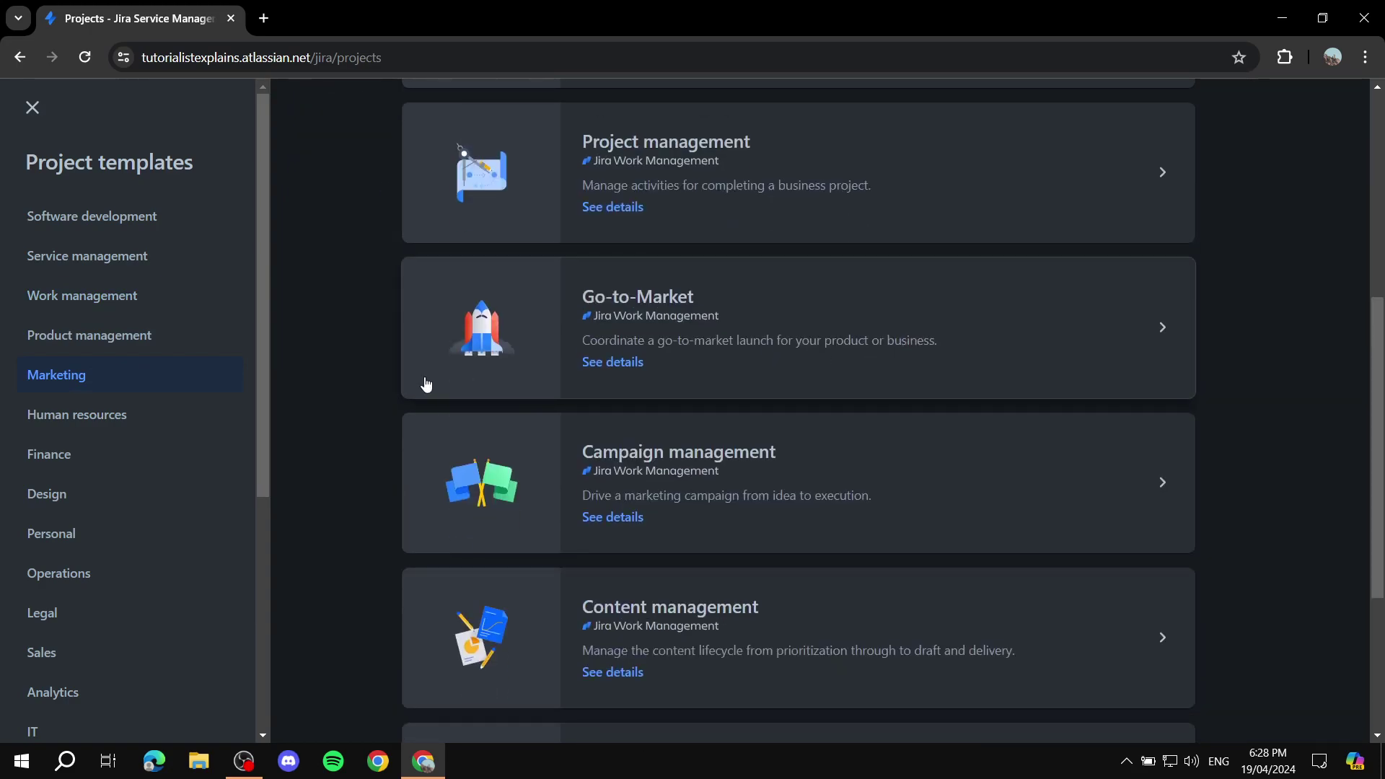
{"action": "scroll", "coordinate": [757, 361], "scroll_direction": "down", "scroll_amount": 4}
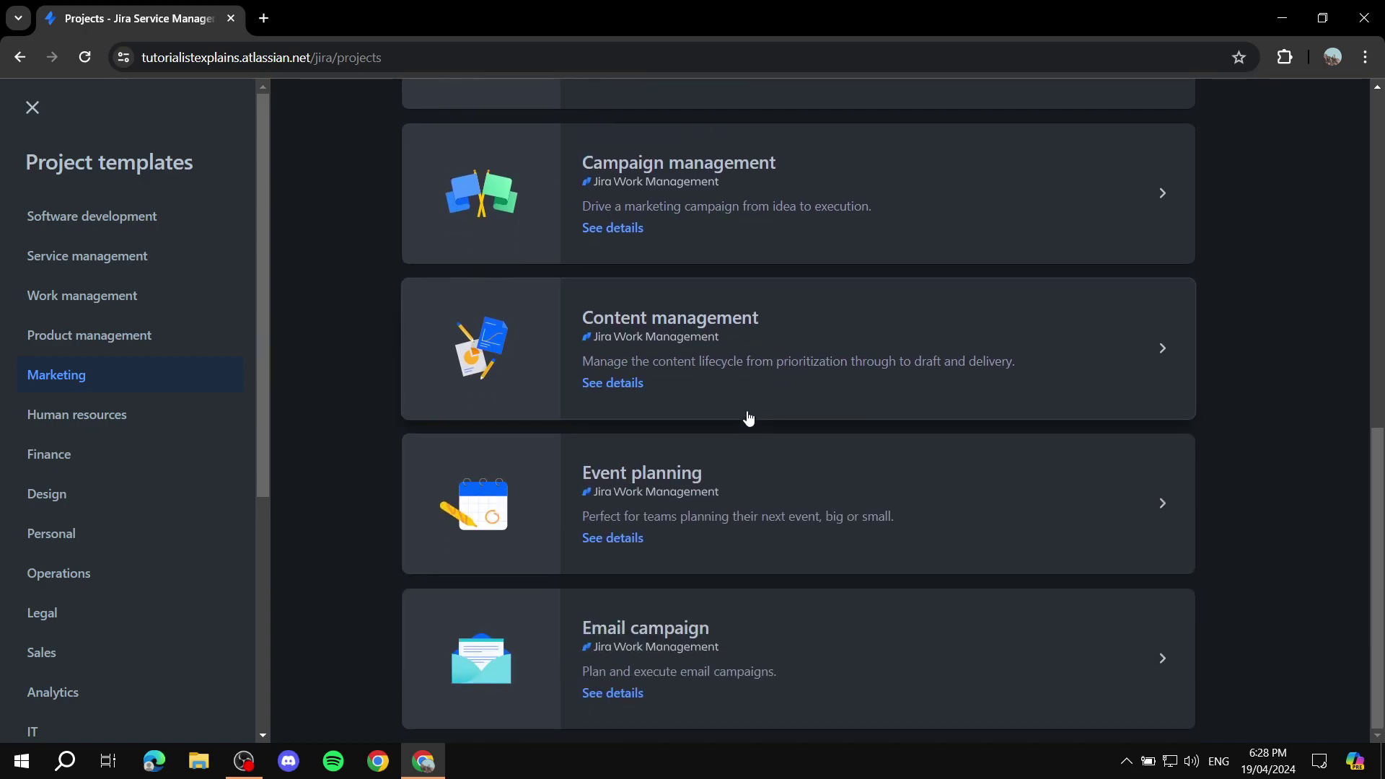
{"action": "scroll", "coordinate": [749, 419], "scroll_direction": "up", "scroll_amount": 10}
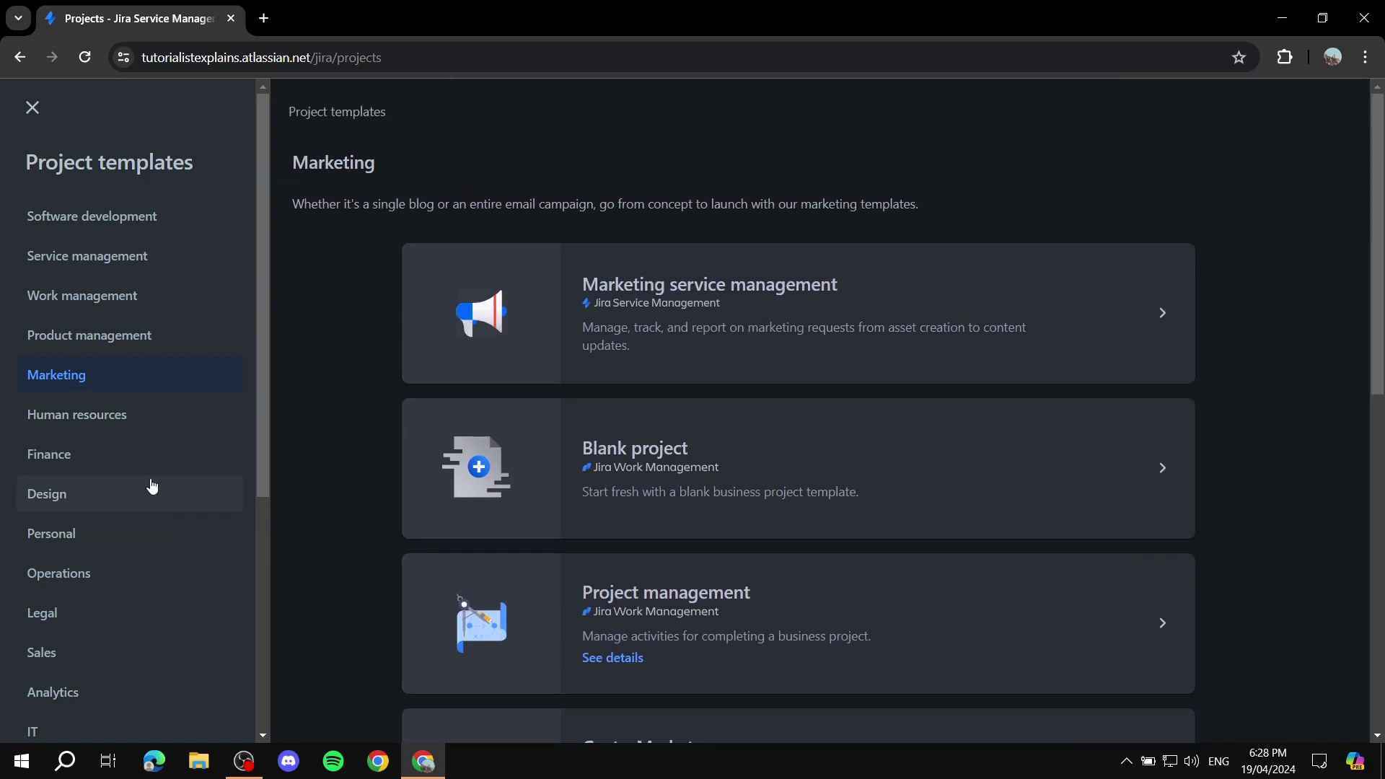
- Browse the Finance, Personal, Operations and IT template categories and revisit the Work management templates
{"action": "left_click", "coordinate": [61, 453]}
{"action": "scroll", "coordinate": [80, 448], "scroll_direction": "down", "scroll_amount": 1}
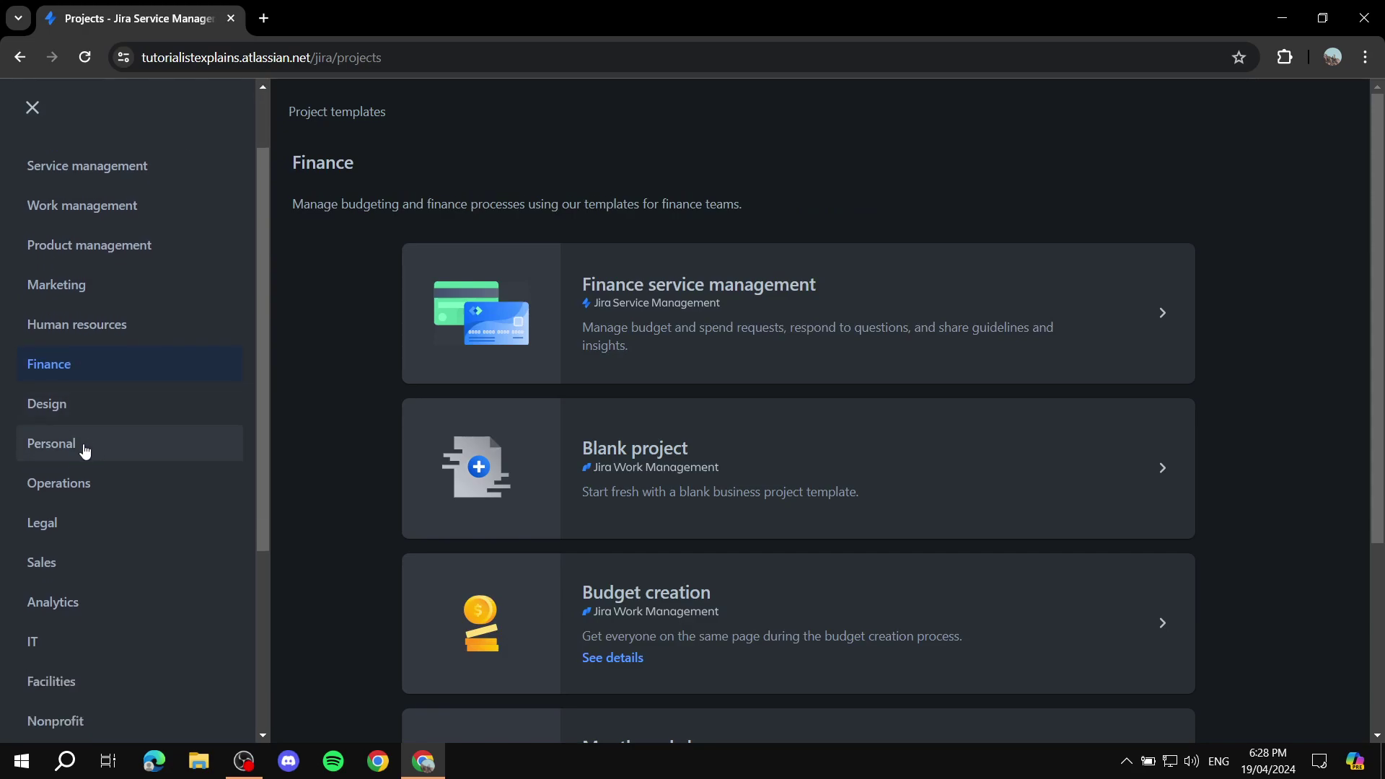
{"action": "left_click", "coordinate": [84, 453]}
{"action": "left_click", "coordinate": [101, 485]}
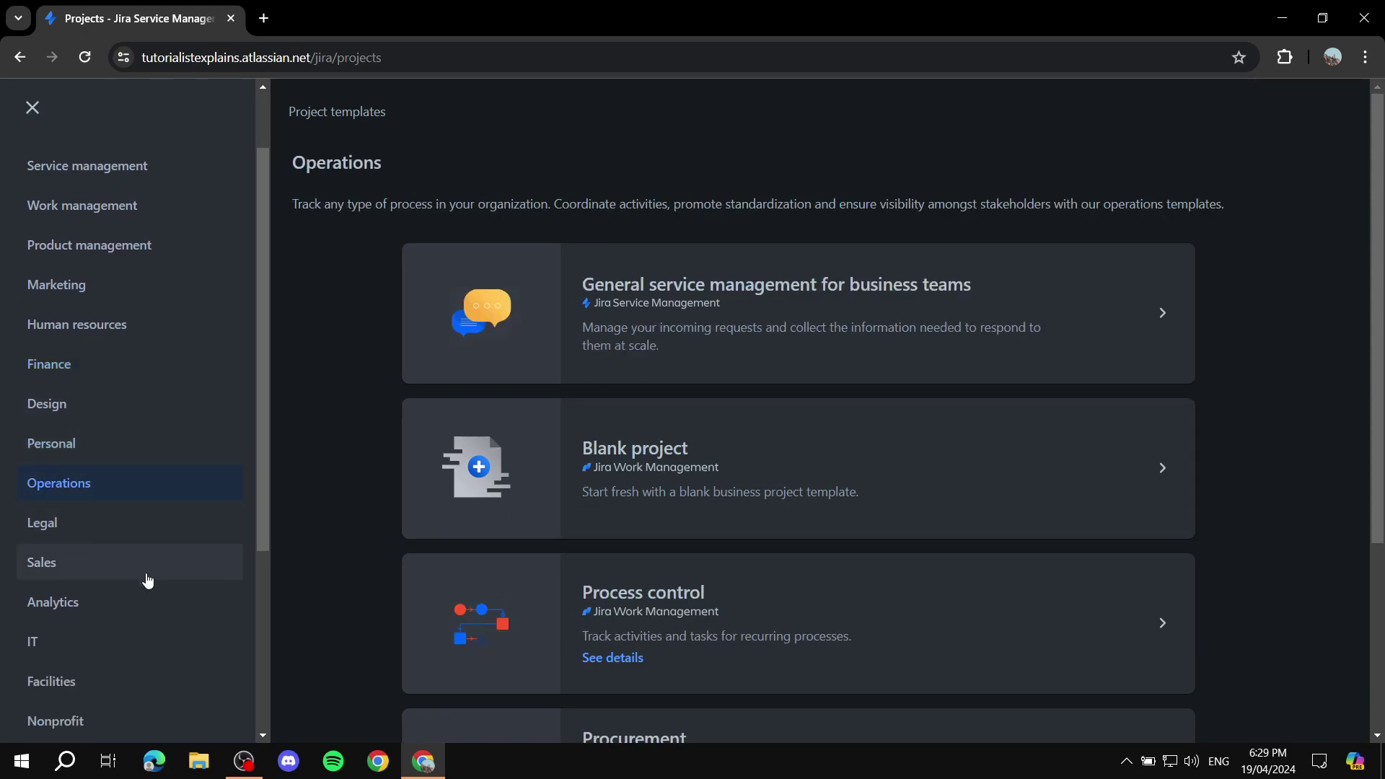
{"action": "scroll", "coordinate": [150, 579], "scroll_direction": "down", "scroll_amount": 3}
{"action": "left_click", "coordinate": [94, 358]}
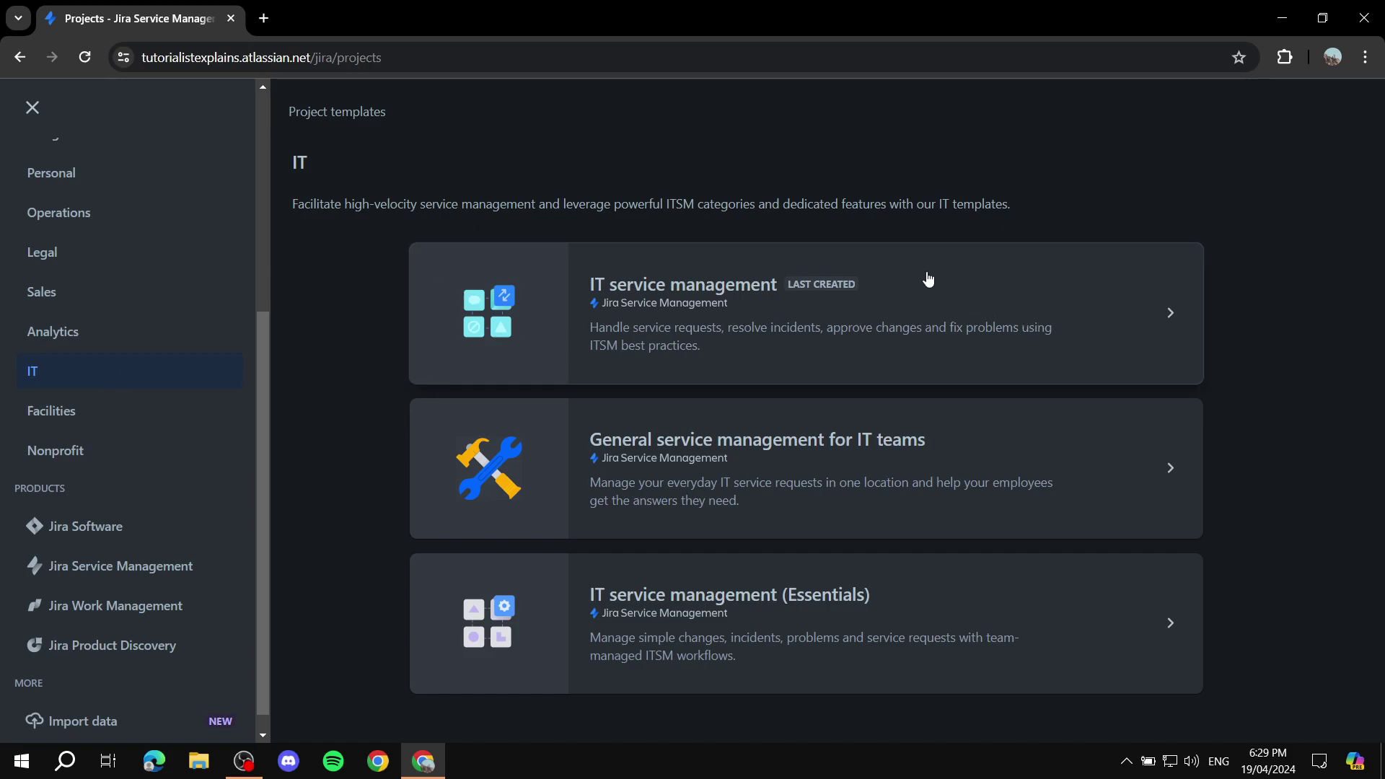
{"action": "scroll", "coordinate": [79, 413], "scroll_direction": "up", "scroll_amount": 5}
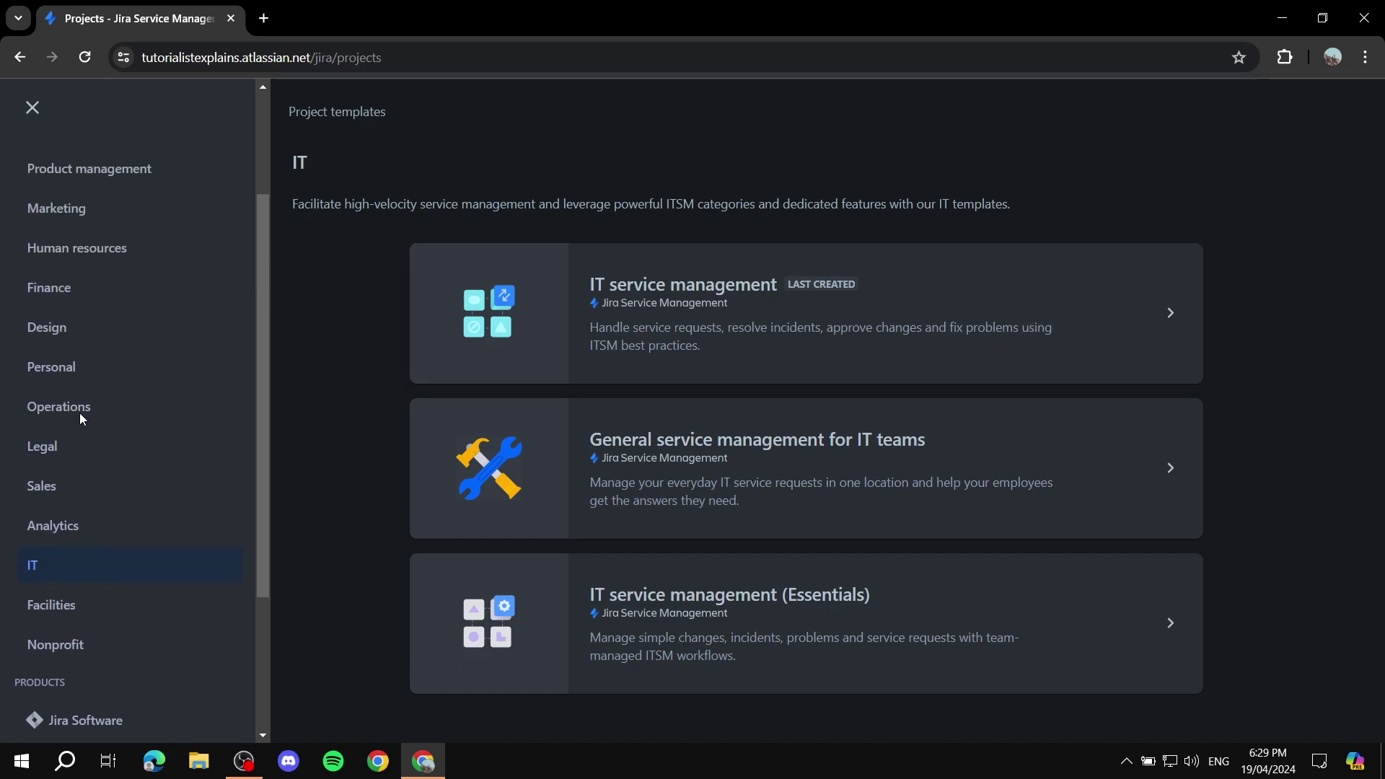
{"action": "left_click", "coordinate": [97, 295]}
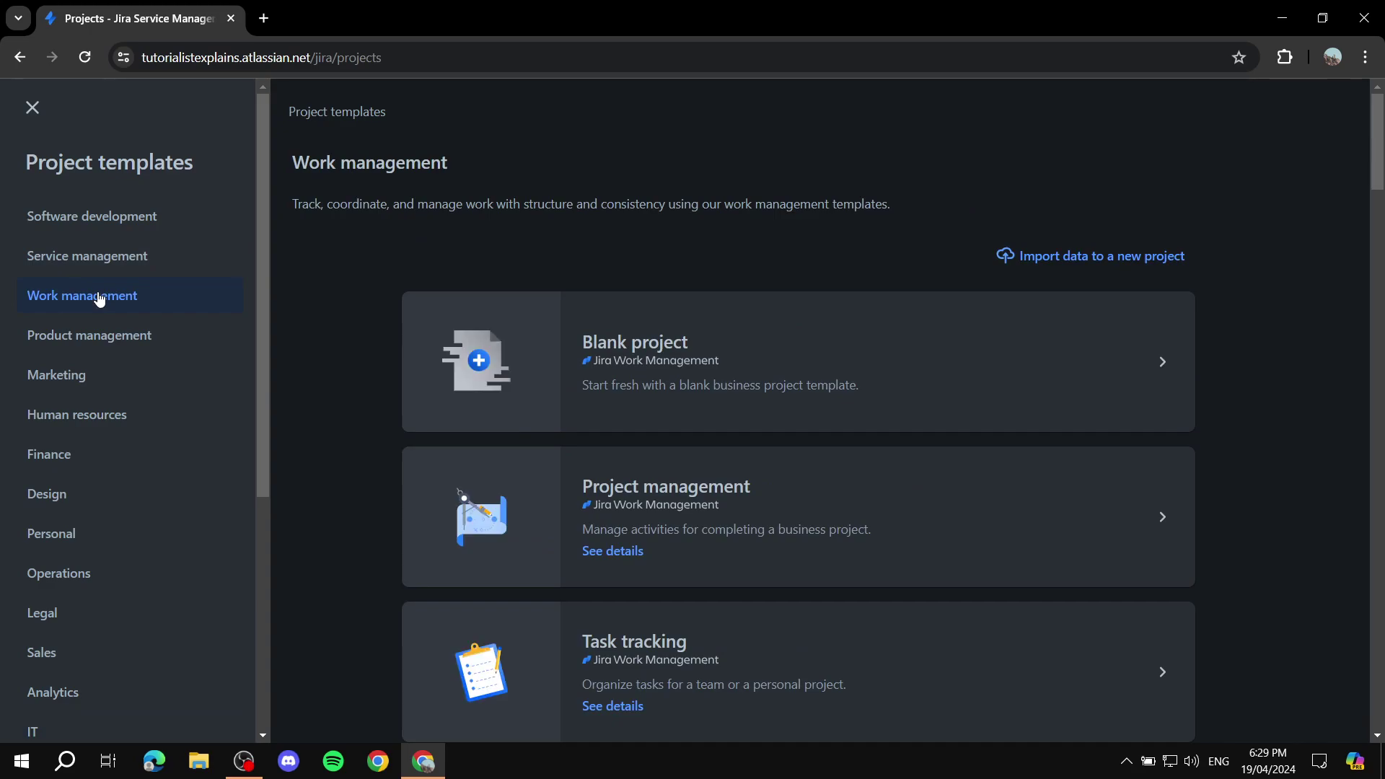
{"action": "scroll", "coordinate": [94, 314], "scroll_direction": "down", "scroll_amount": 4}
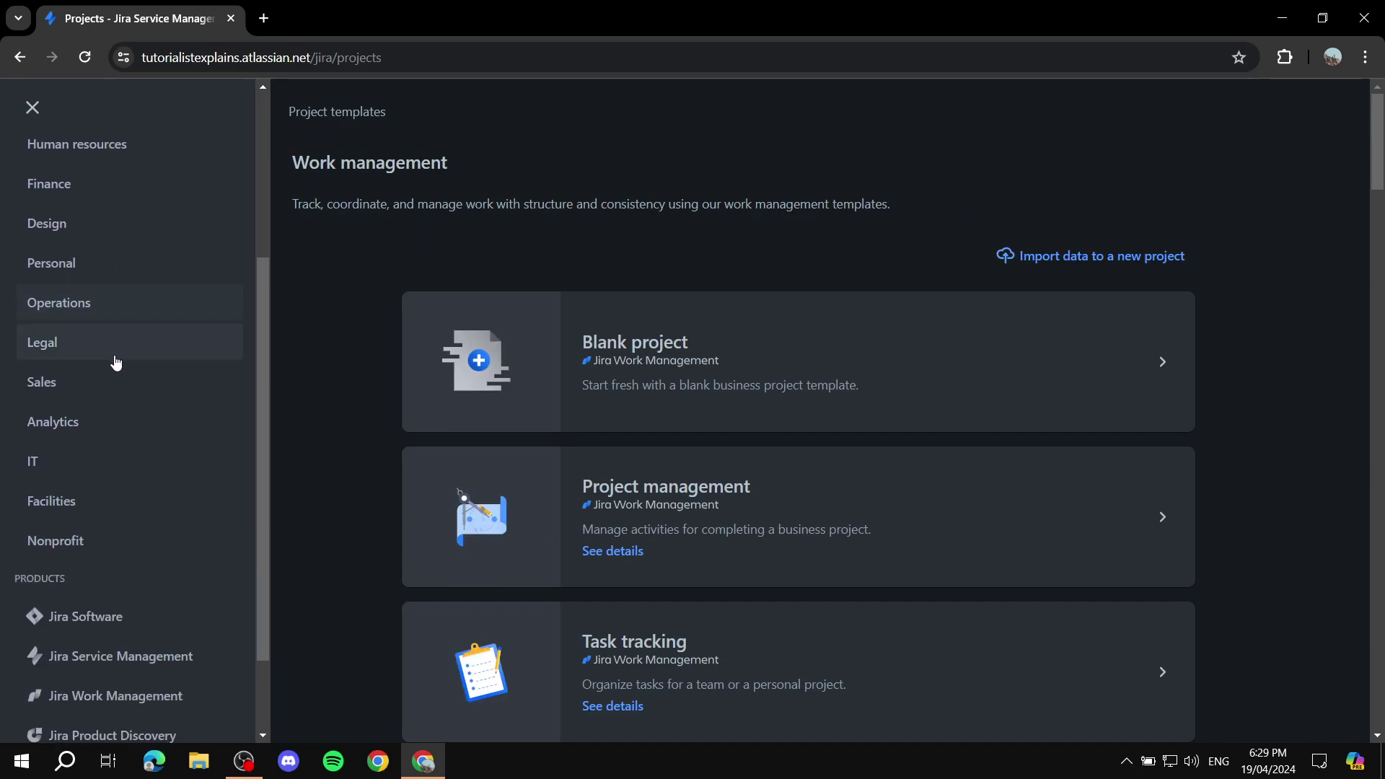
- Review the IT service management template in the IT category and use it for the new project
{"action": "left_click", "coordinate": [92, 466]}
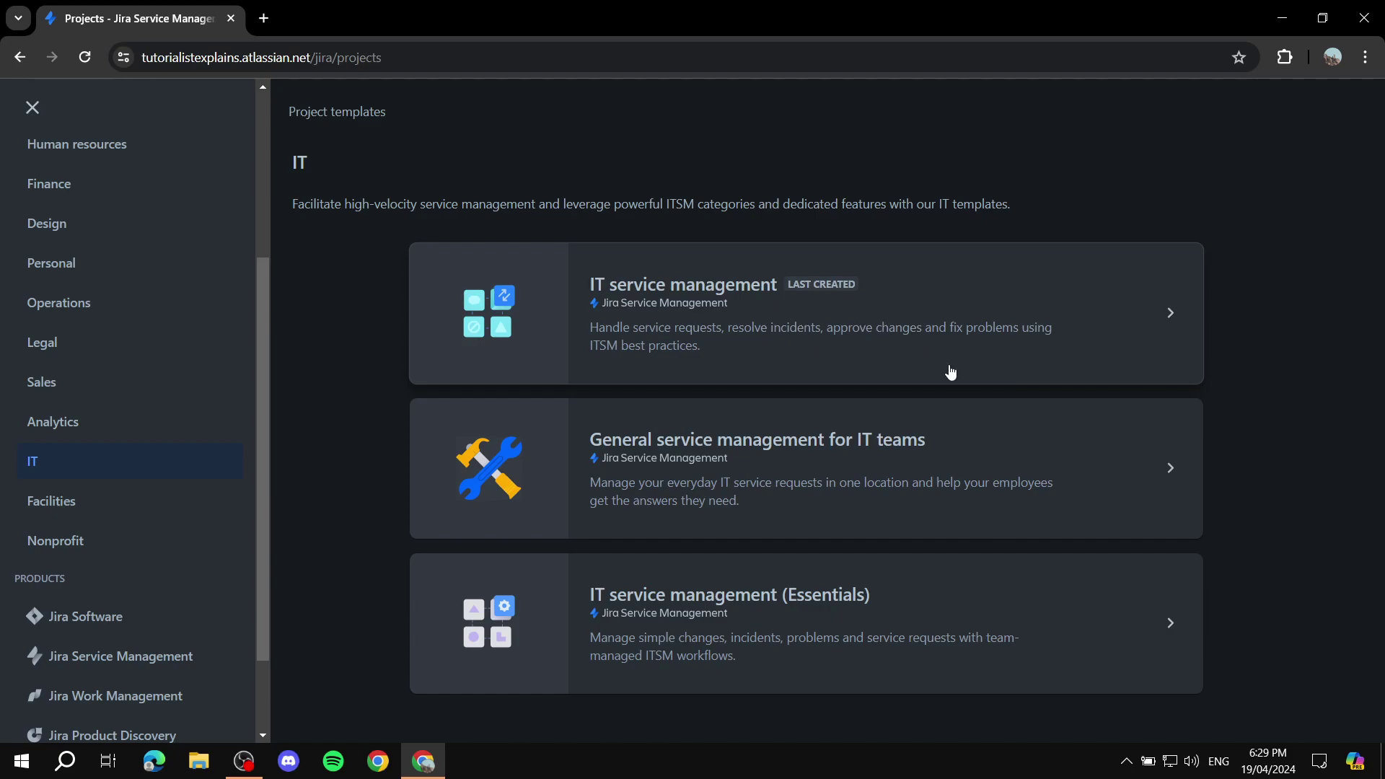
{"action": "left_click", "coordinate": [892, 322]}
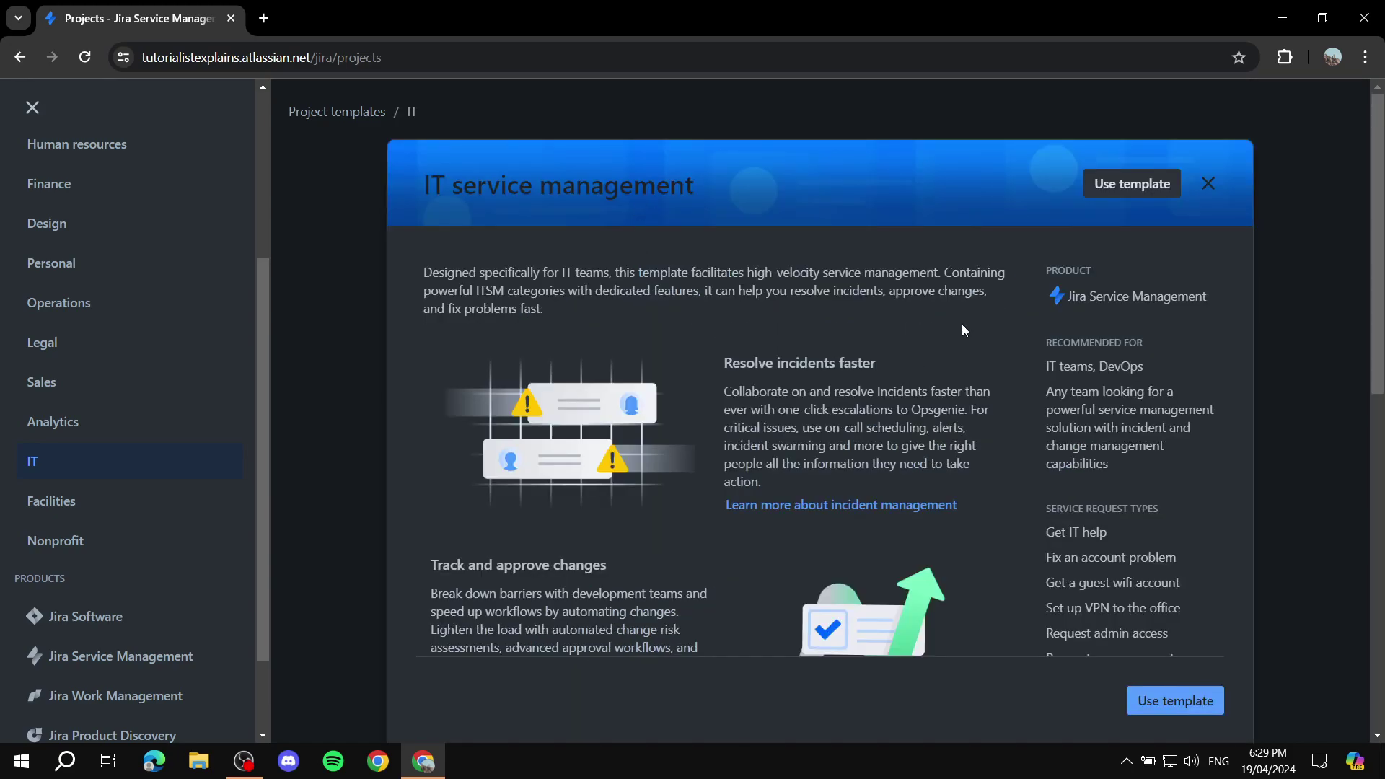
{"action": "scroll", "coordinate": [698, 220], "scroll_direction": "down", "scroll_amount": 6}
{"action": "scroll", "coordinate": [698, 221], "scroll_direction": "up", "scroll_amount": 6}
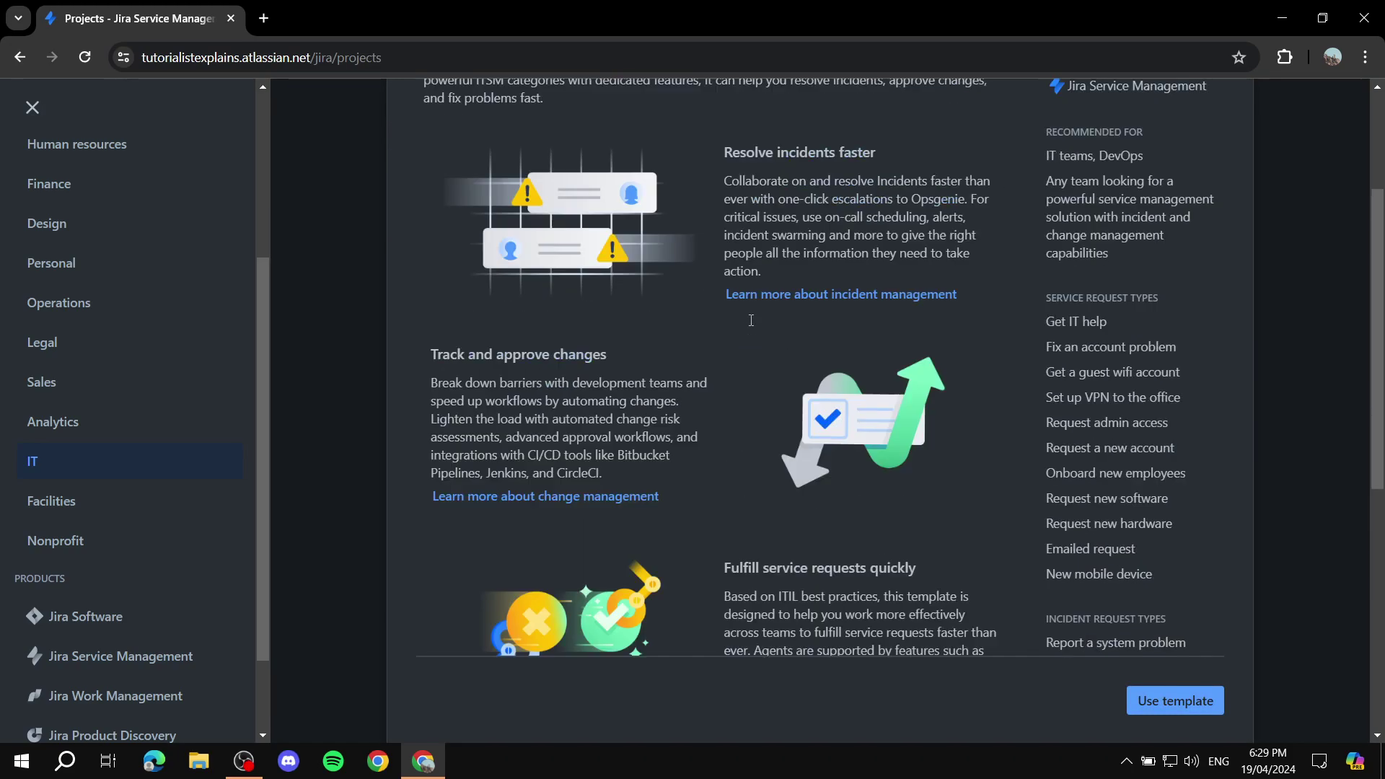
{"action": "scroll", "coordinate": [737, 231], "scroll_direction": "down", "scroll_amount": 6}
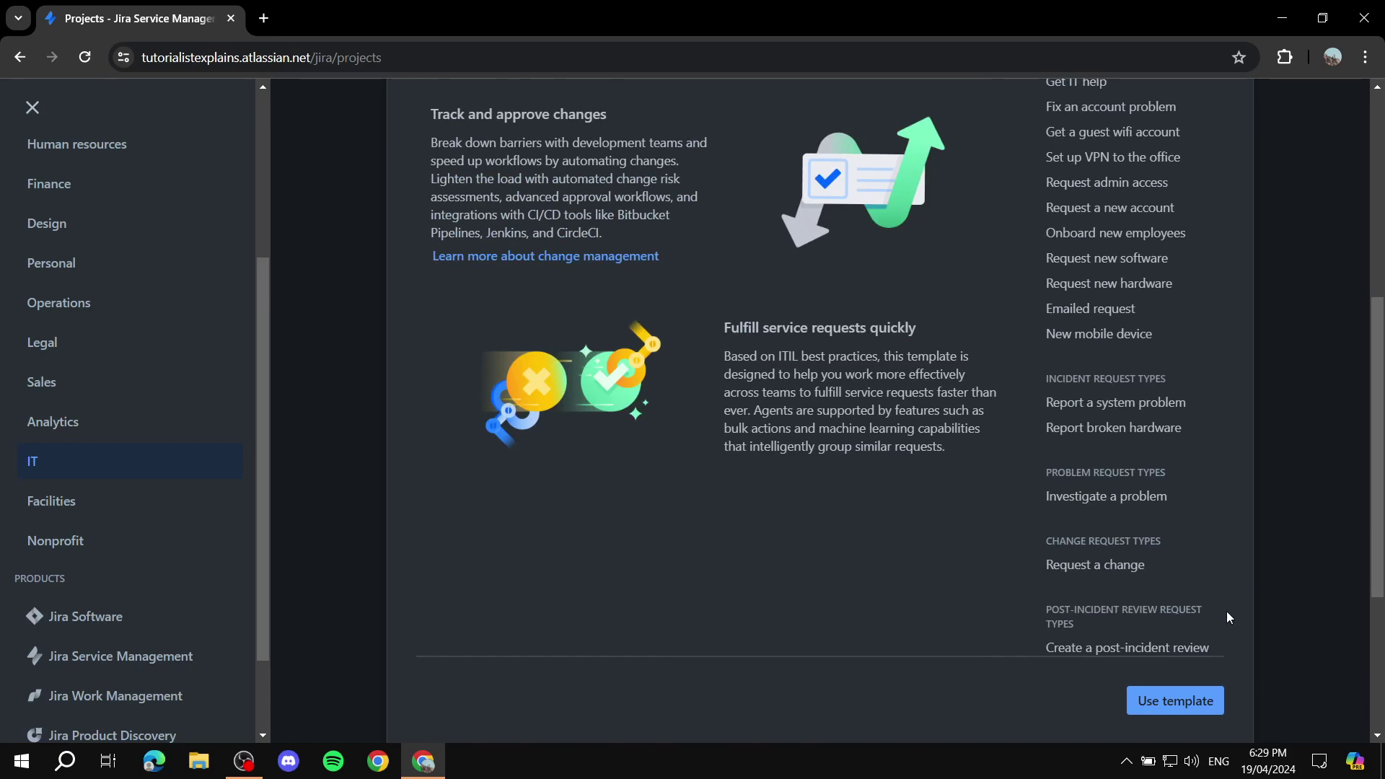
{"action": "left_click", "coordinate": [1171, 704]}
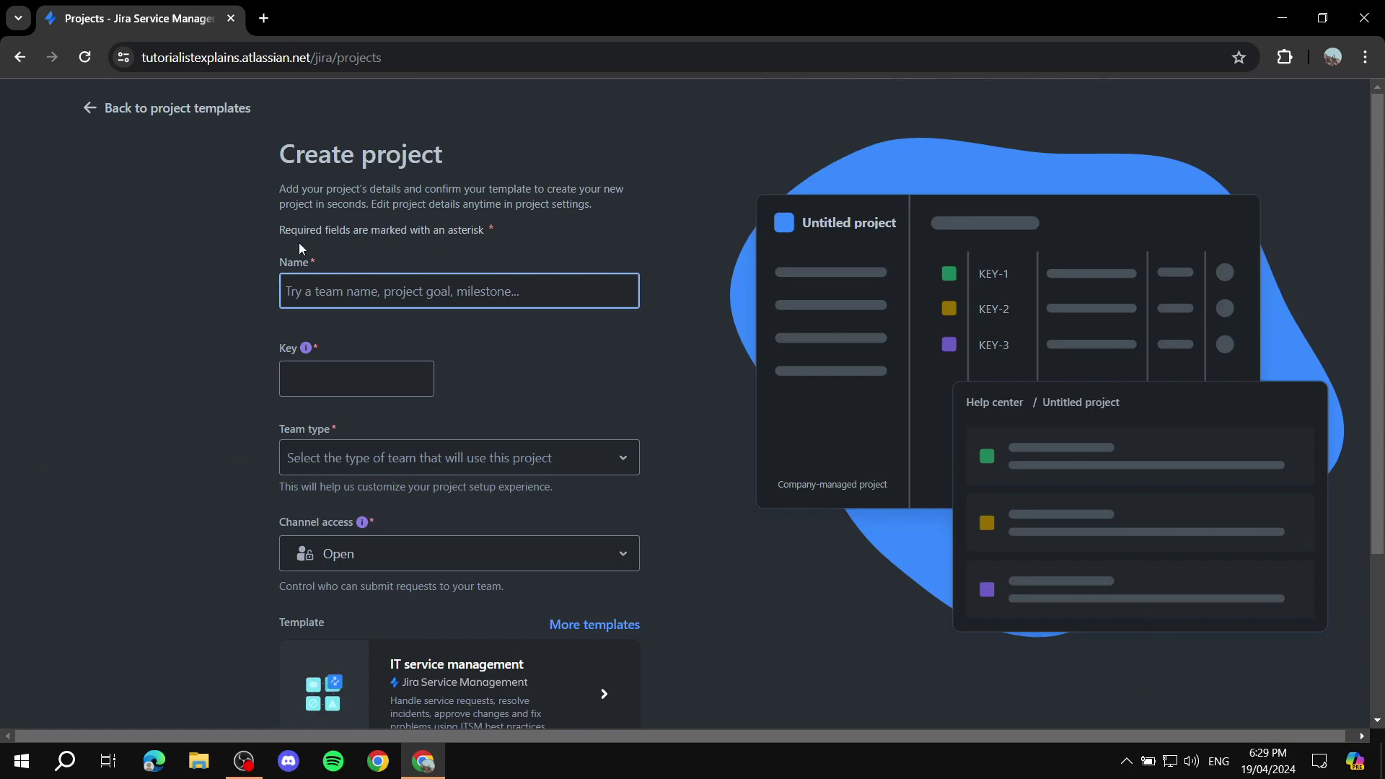
- Name the new project "IT Project"
{"action": "left_click", "coordinate": [384, 277]}
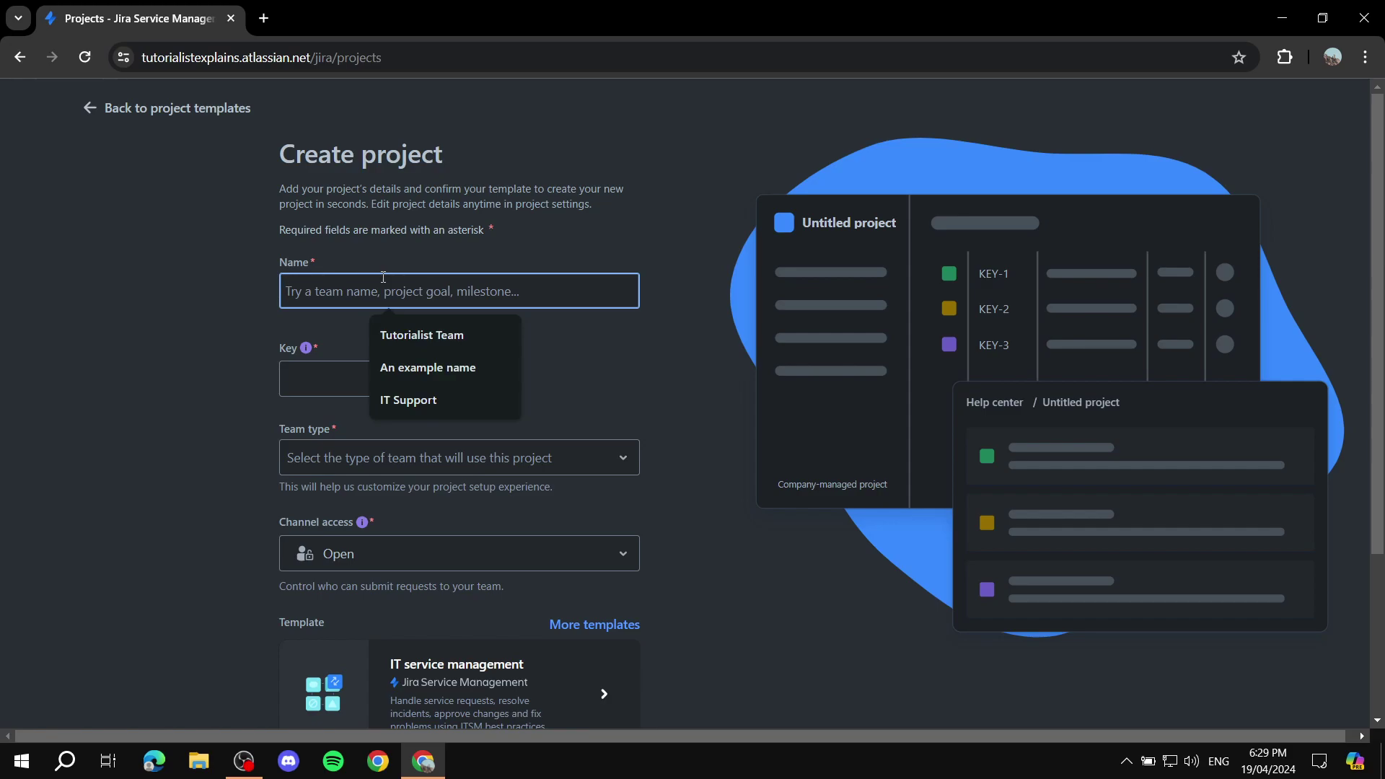
{"action": "type", "text": "IT"}
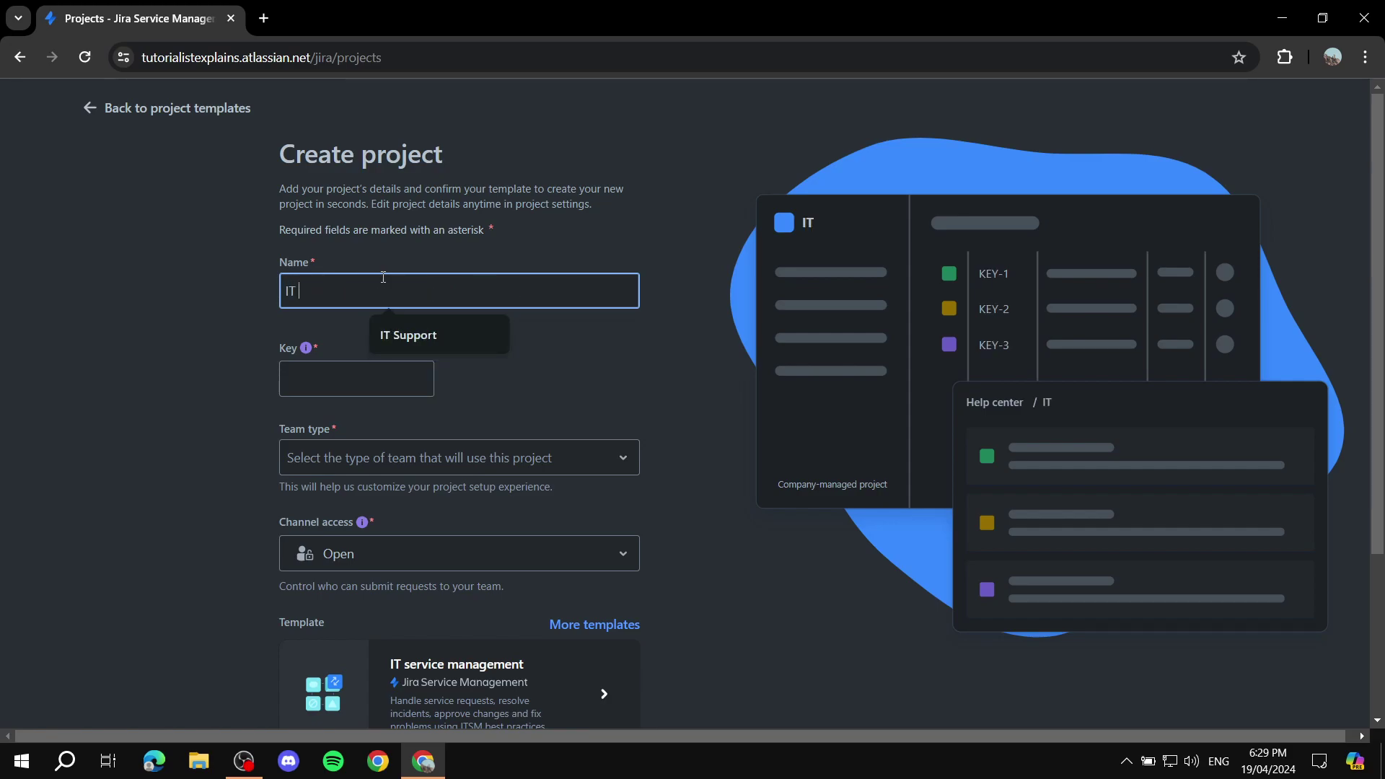
{"action": "type", "text": " Project"}
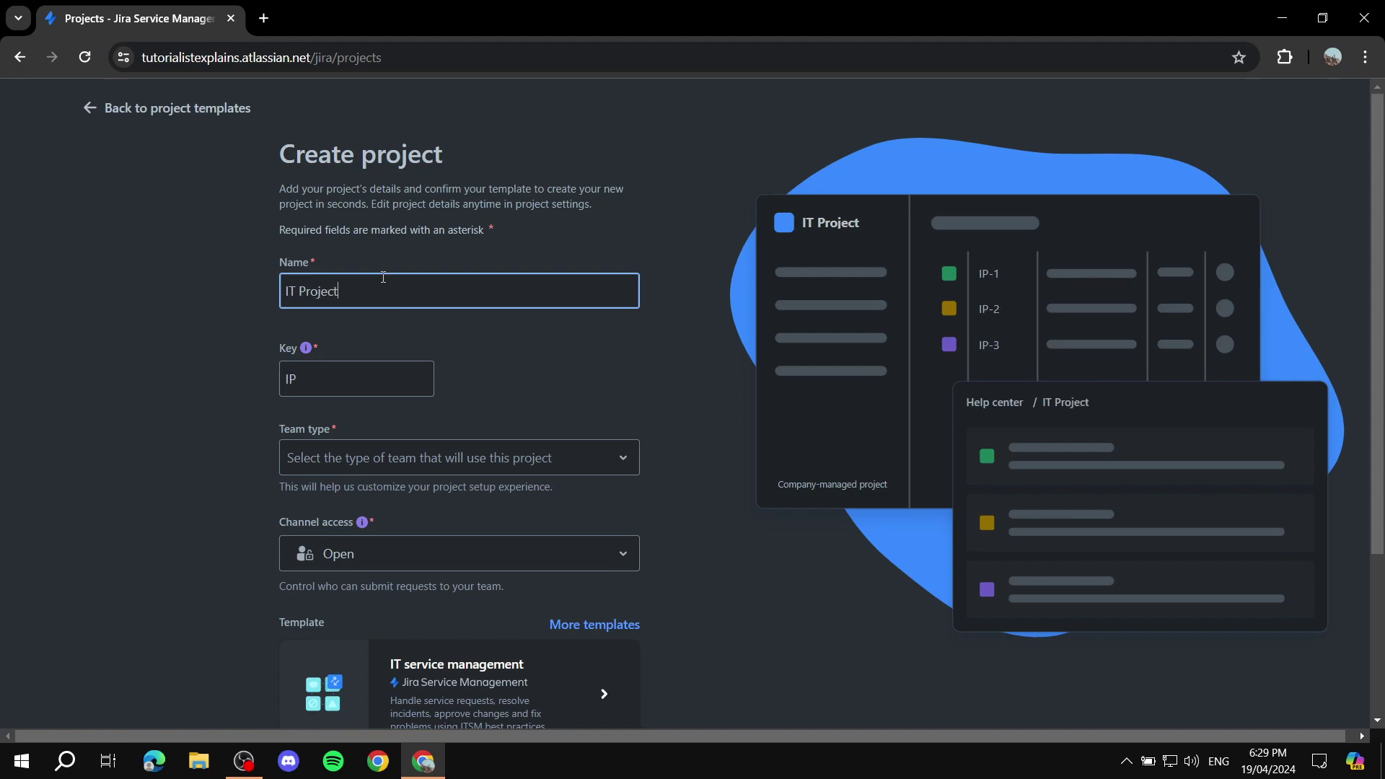
{"action": "left_click", "coordinate": [412, 335]}
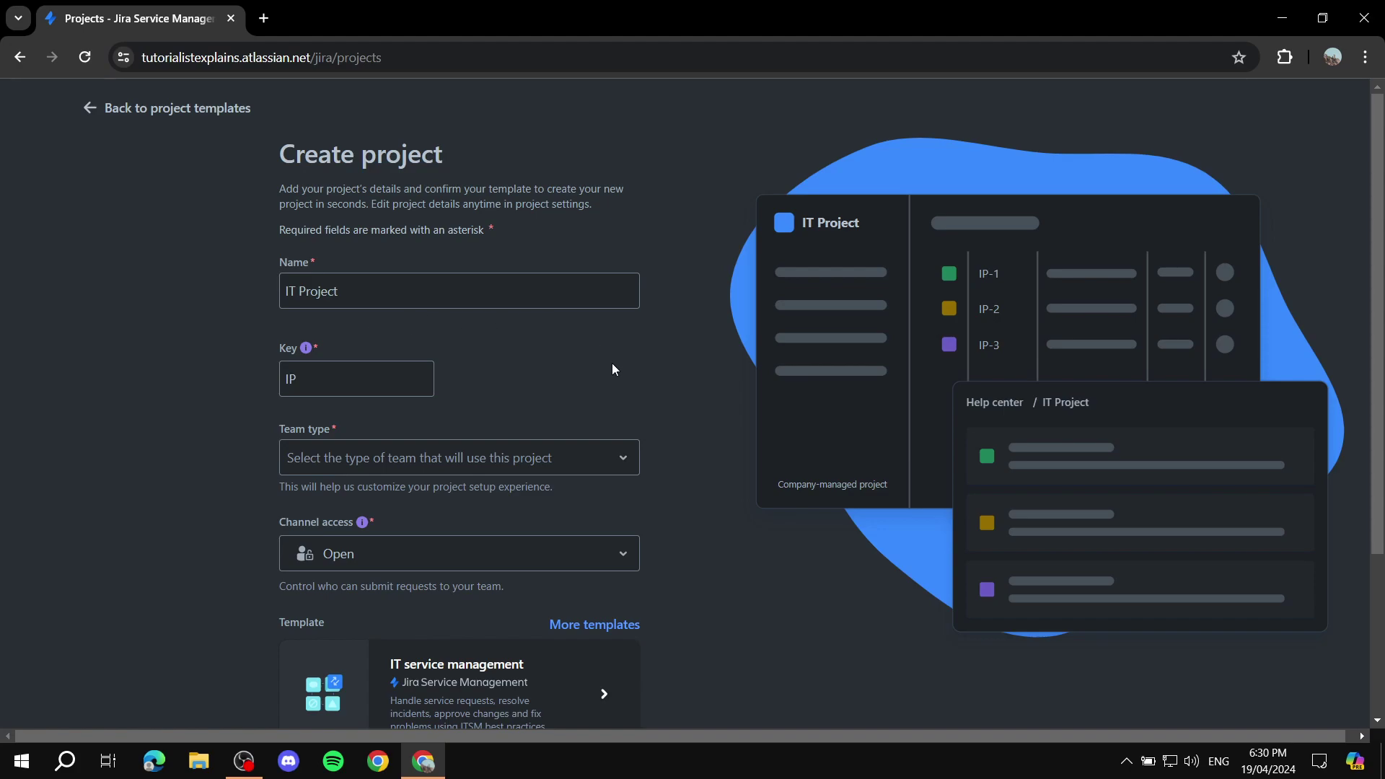
- Set the new project's team type to Information technology (IT)
{"action": "scroll", "coordinate": [594, 358], "scroll_direction": "down", "scroll_amount": 3}
{"action": "left_click", "coordinate": [563, 282]}
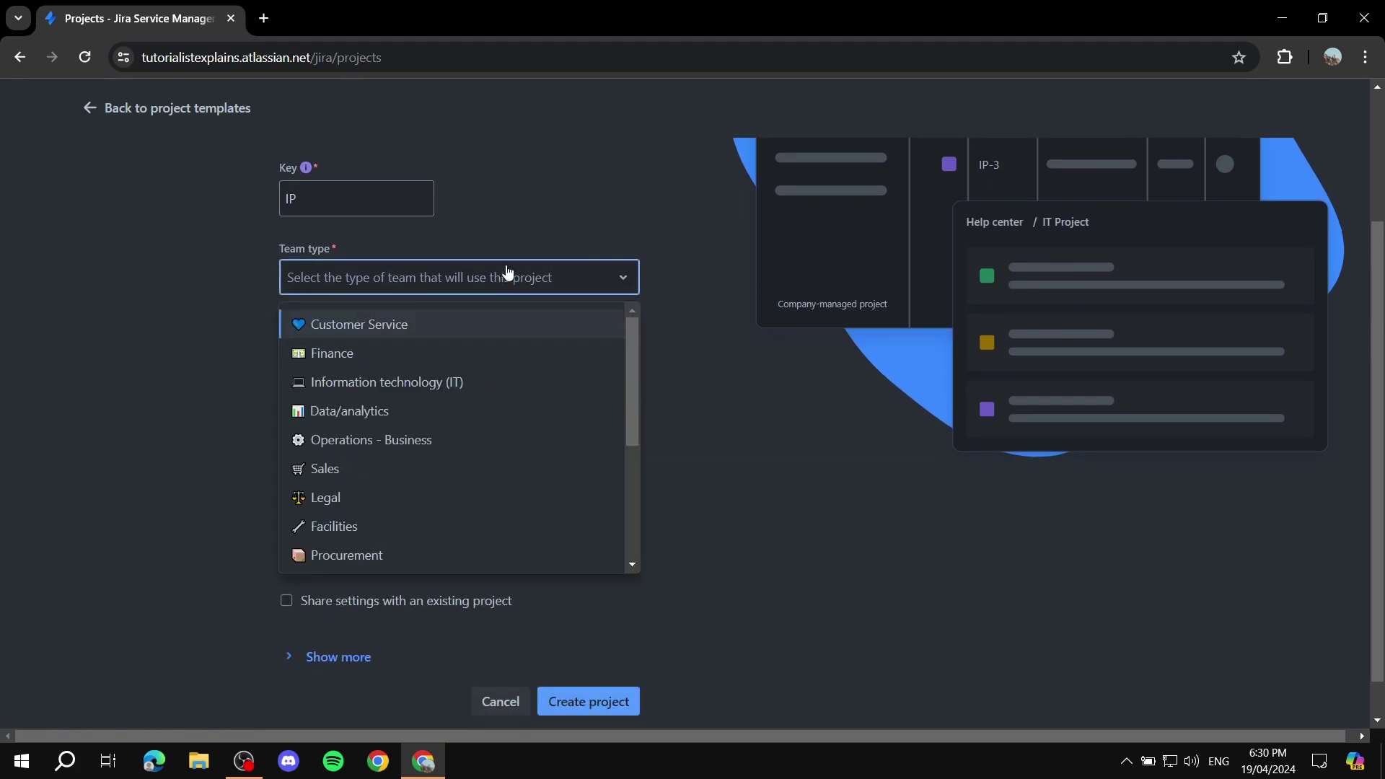
{"action": "scroll", "coordinate": [445, 406], "scroll_direction": "down", "scroll_amount": 4}
{"action": "scroll", "coordinate": [447, 433], "scroll_direction": "up", "scroll_amount": 1}
{"action": "scroll", "coordinate": [469, 451], "scroll_direction": "down", "scroll_amount": 1}
{"action": "scroll", "coordinate": [452, 529], "scroll_direction": "up", "scroll_amount": 1}
{"action": "scroll", "coordinate": [450, 529], "scroll_direction": "down", "scroll_amount": 1}
{"action": "scroll", "coordinate": [457, 512], "scroll_direction": "up", "scroll_amount": 3}
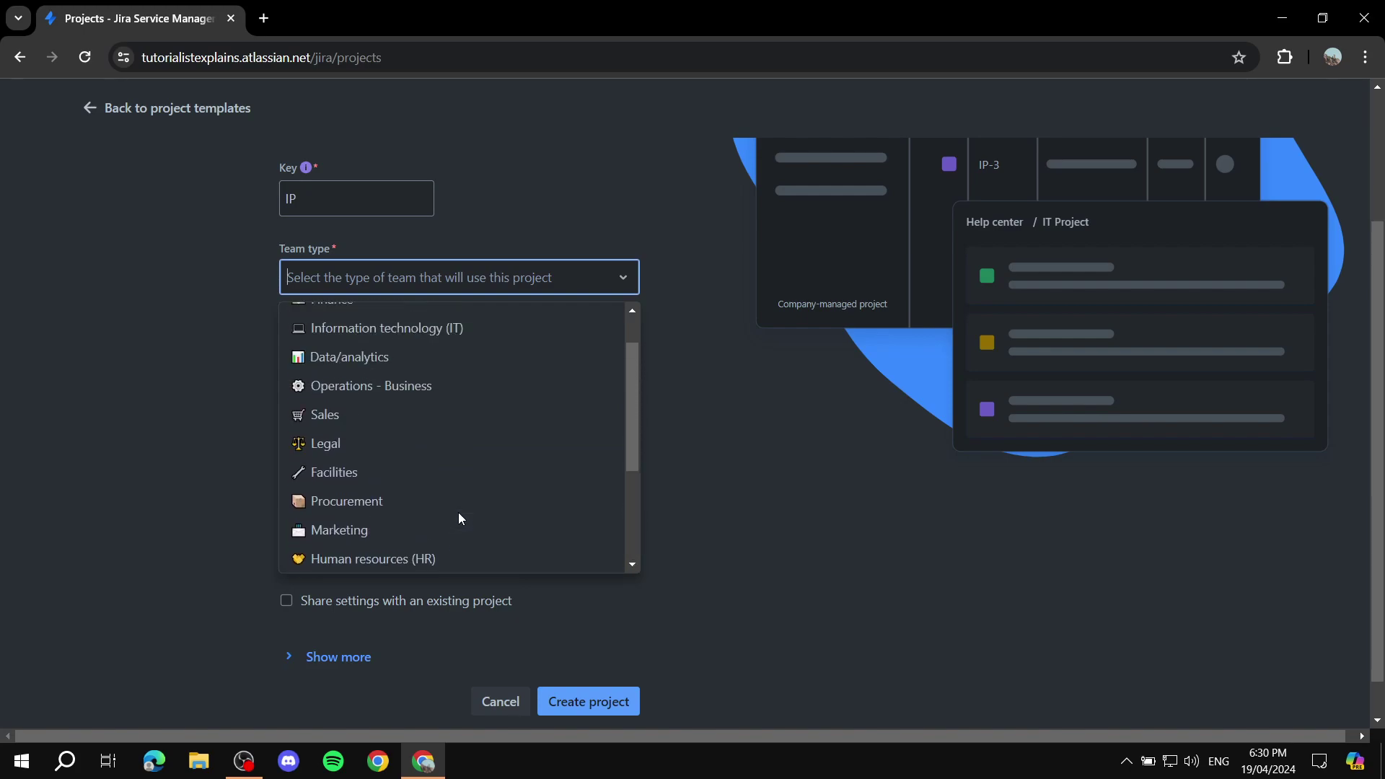
{"action": "left_click", "coordinate": [430, 382]}
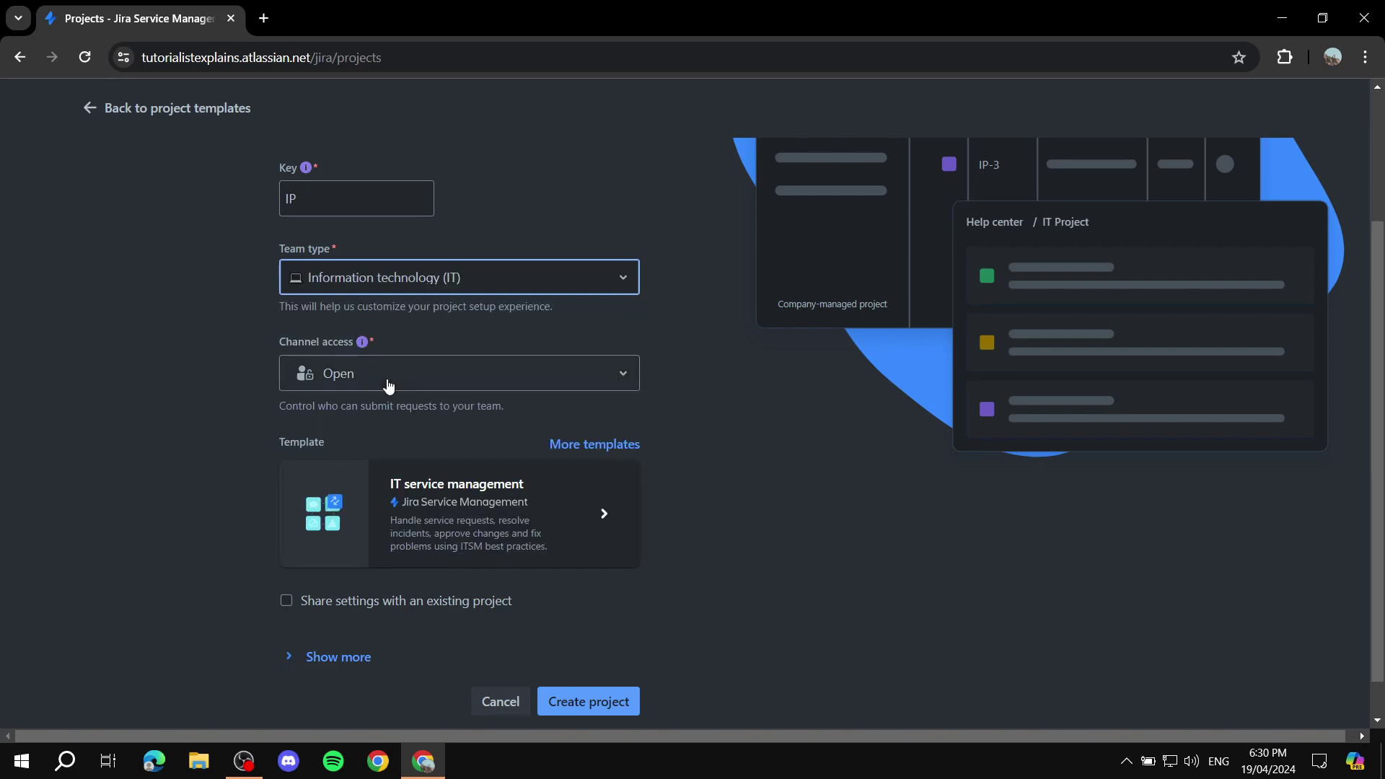
- Restrict the project's channel access to directly invited people and create the project
{"action": "left_click", "coordinate": [471, 376]}
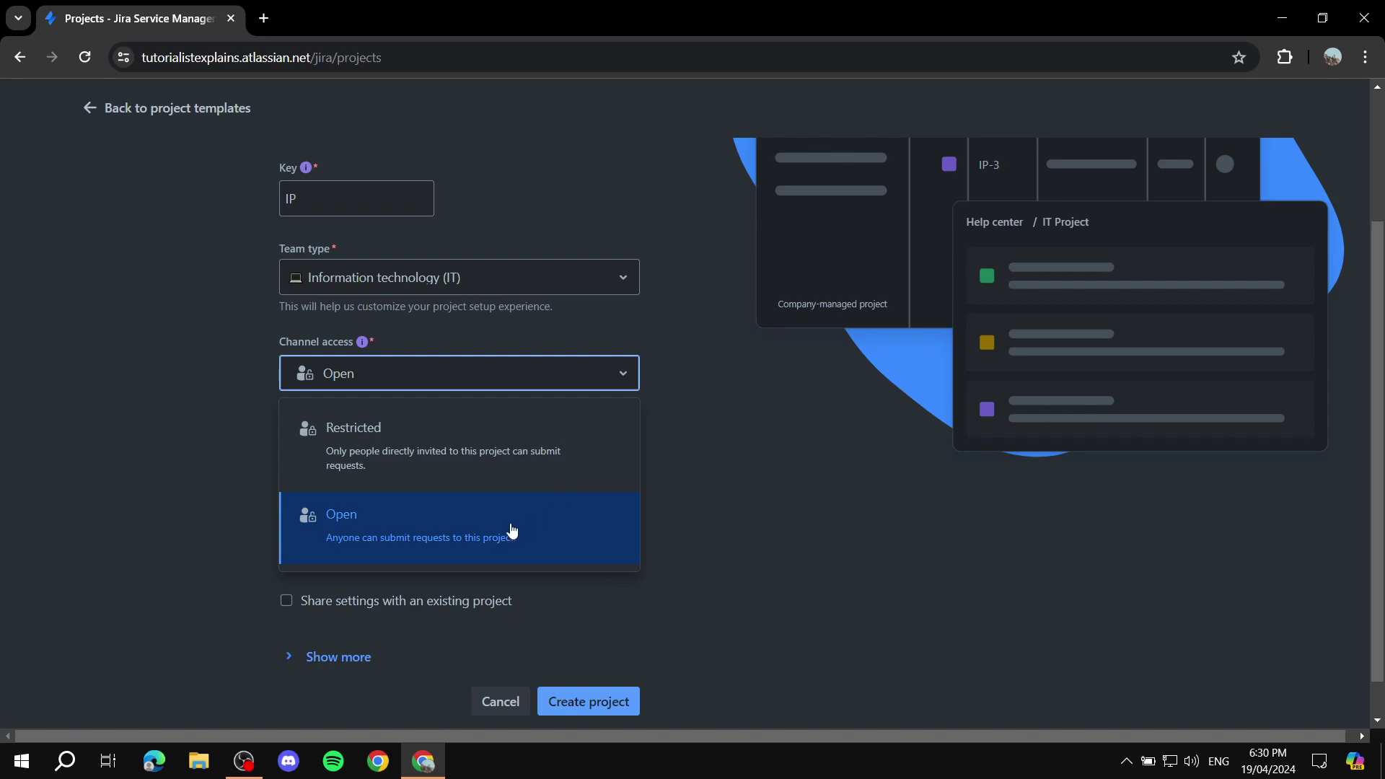
{"action": "left_click", "coordinate": [410, 434]}
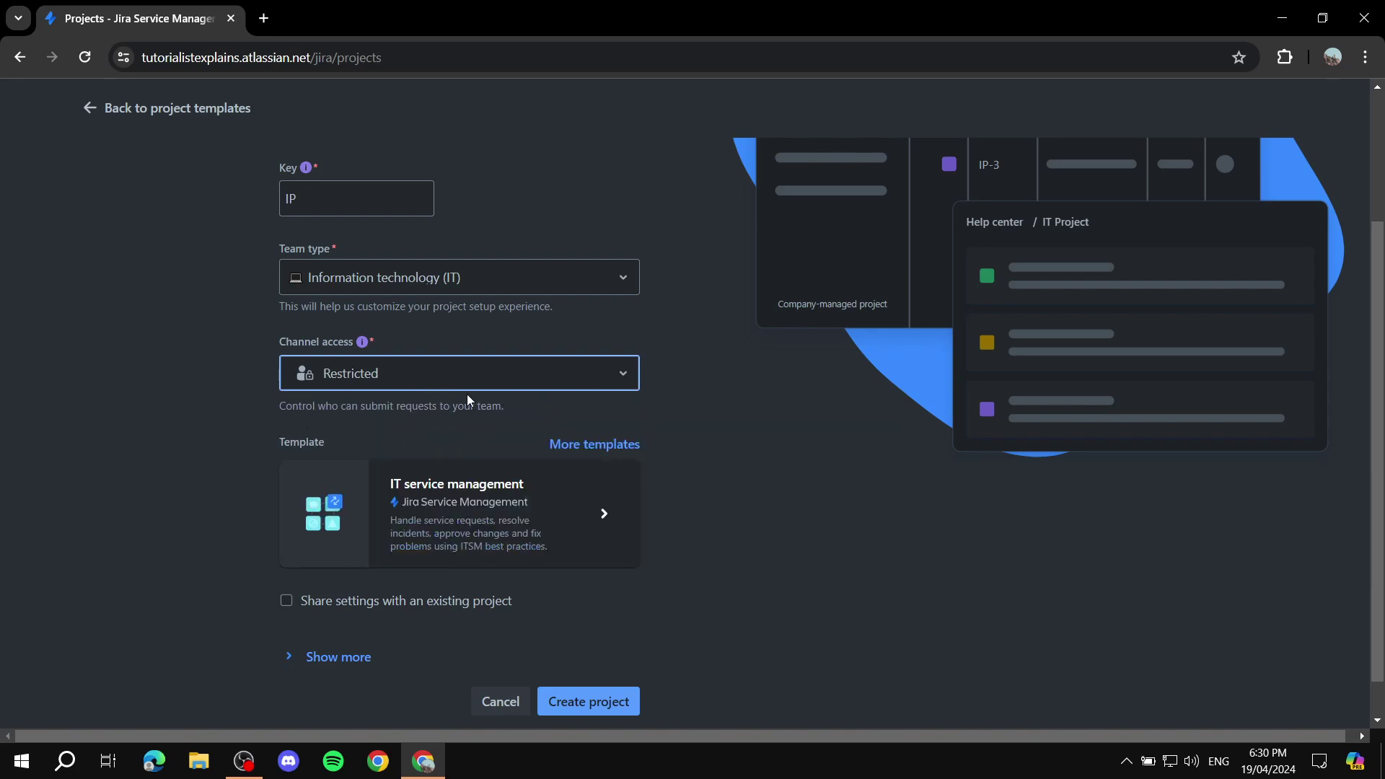
{"action": "scroll", "coordinate": [406, 423], "scroll_direction": "down", "scroll_amount": 1}
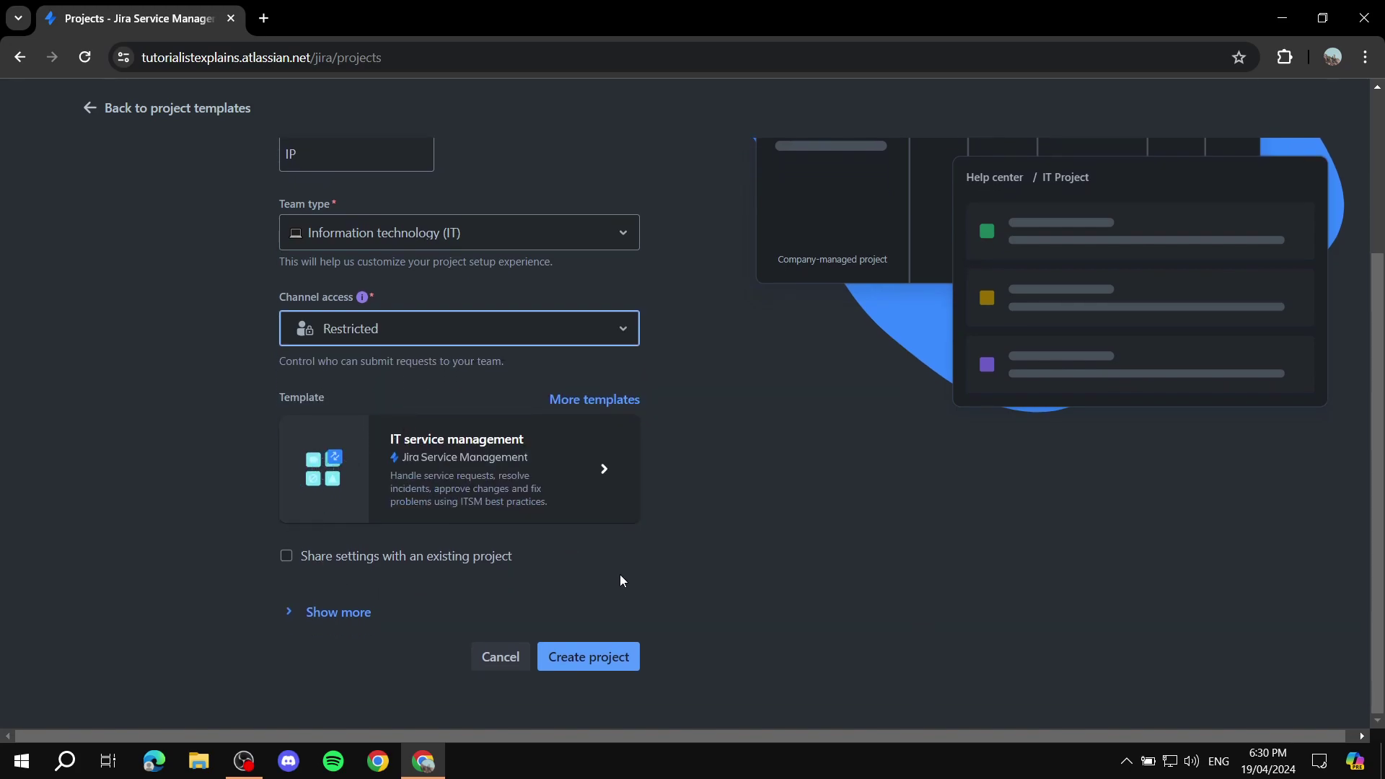
{"action": "left_click", "coordinate": [608, 659]}
- Look through IT Project's navigation sections, from queues and incidents to operations, knowledge and directory
{"action": "scroll", "coordinate": [725, 283], "scroll_direction": "up", "scroll_amount": 5}
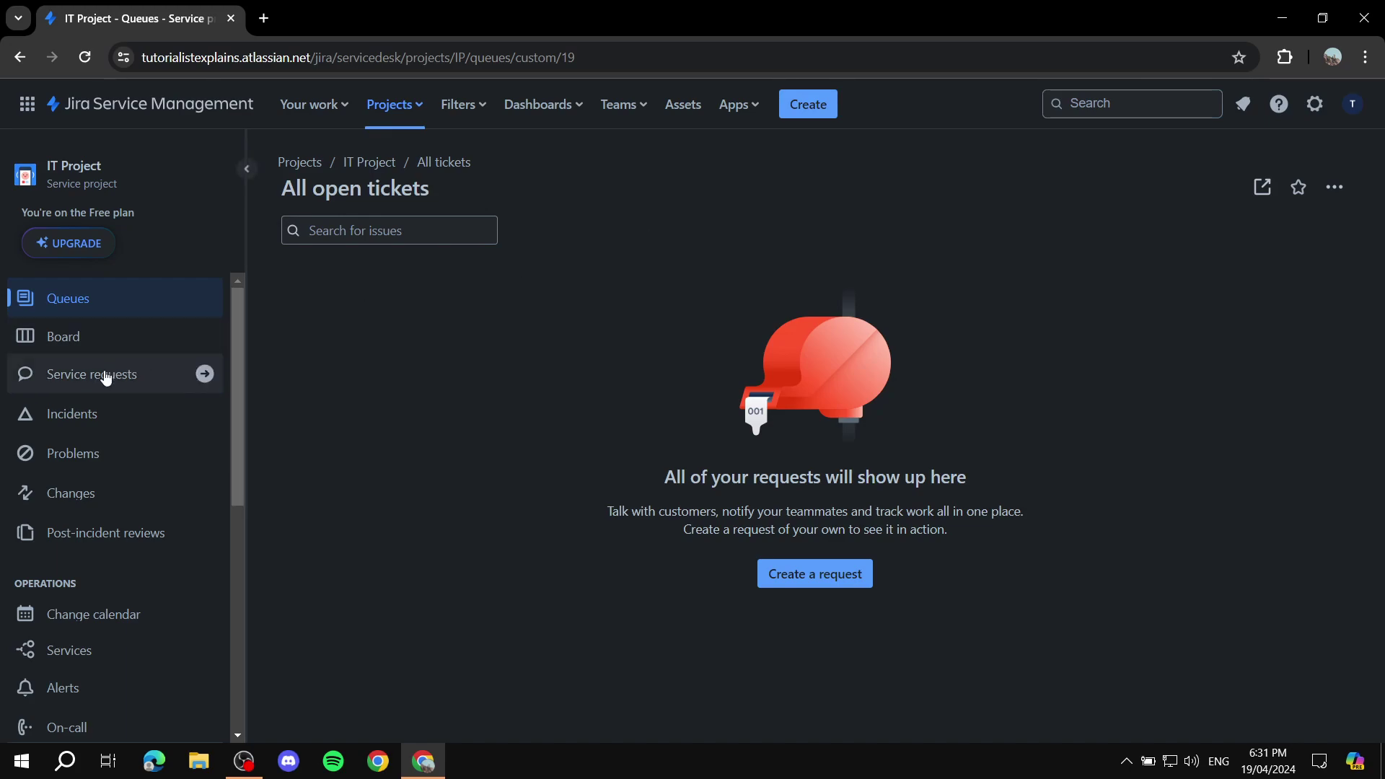
{"action": "scroll", "coordinate": [105, 393], "scroll_direction": "down", "scroll_amount": 5}
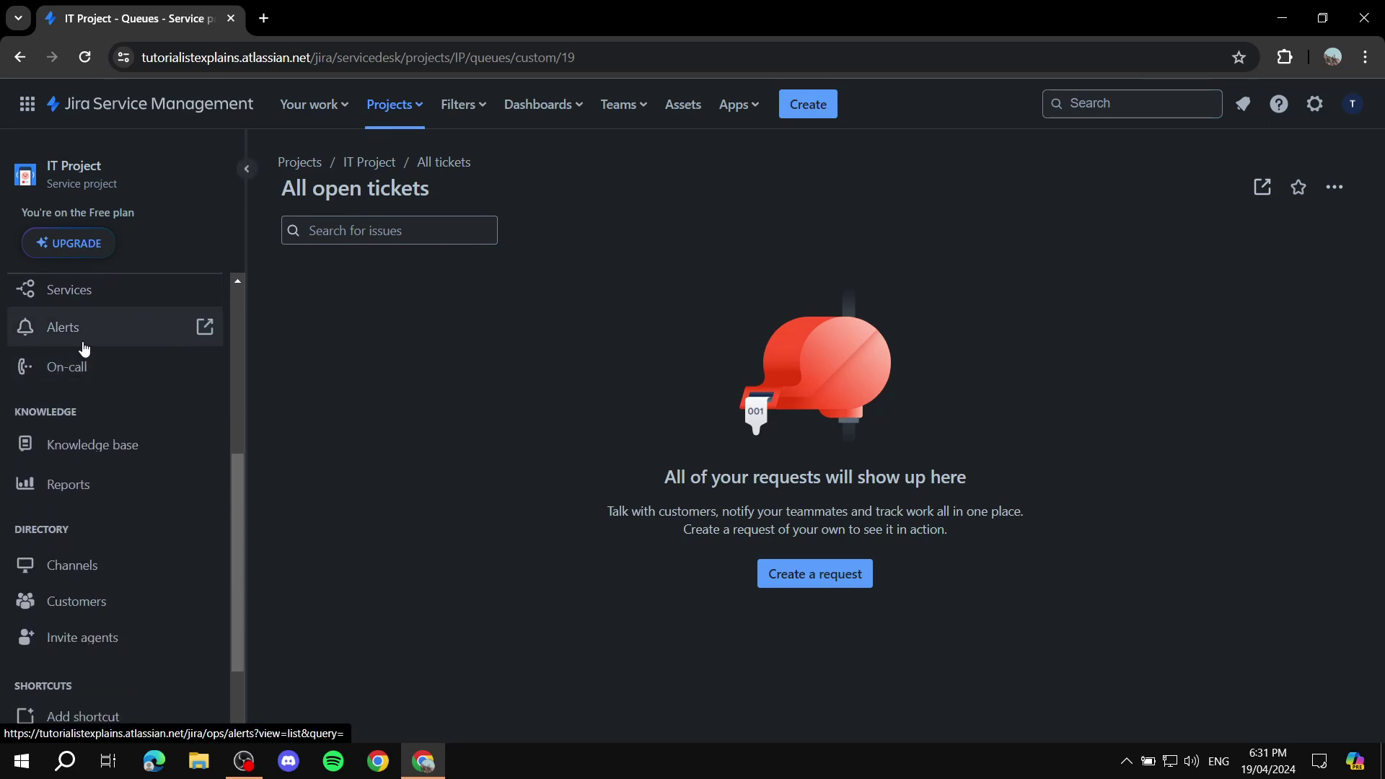
{"action": "scroll", "coordinate": [160, 348], "scroll_direction": "up", "scroll_amount": 4}
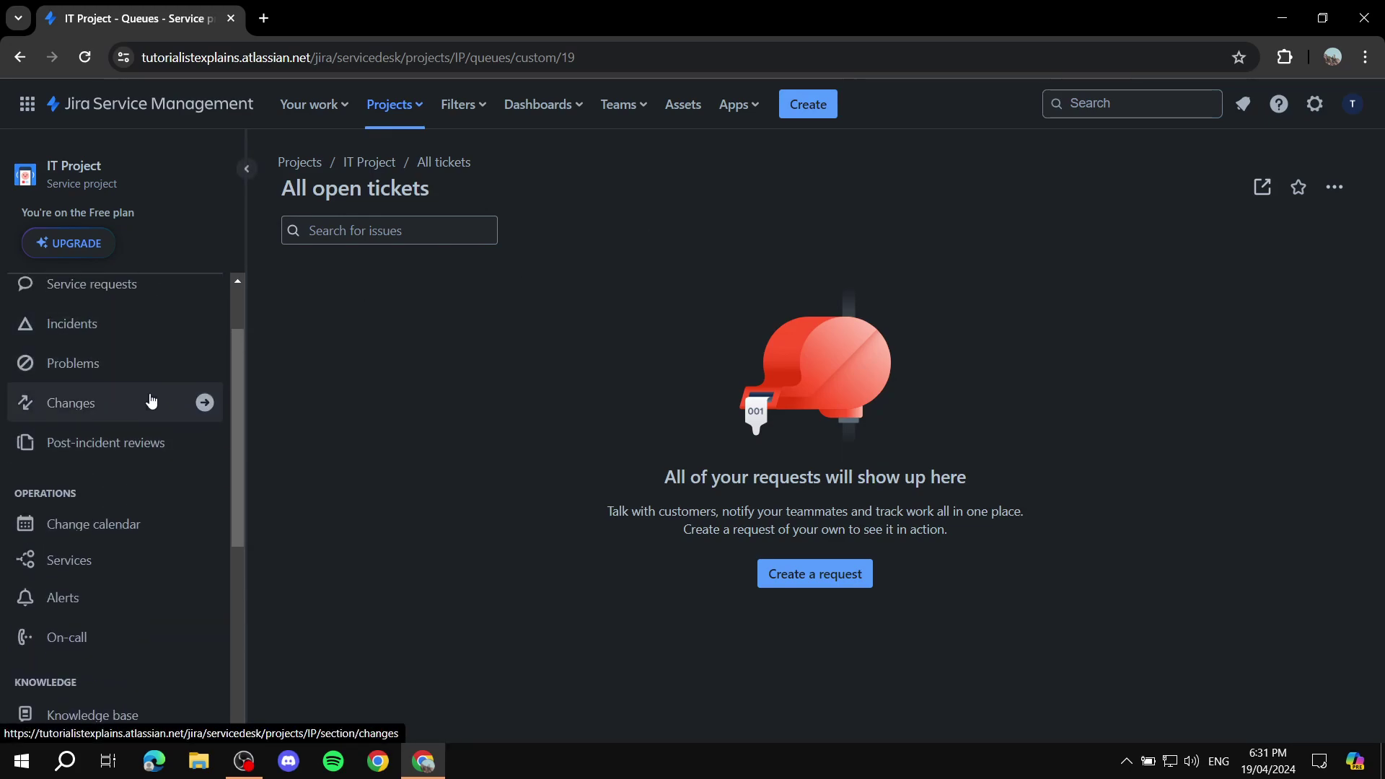
{"action": "scroll", "coordinate": [108, 339], "scroll_direction": "up", "scroll_amount": 2}
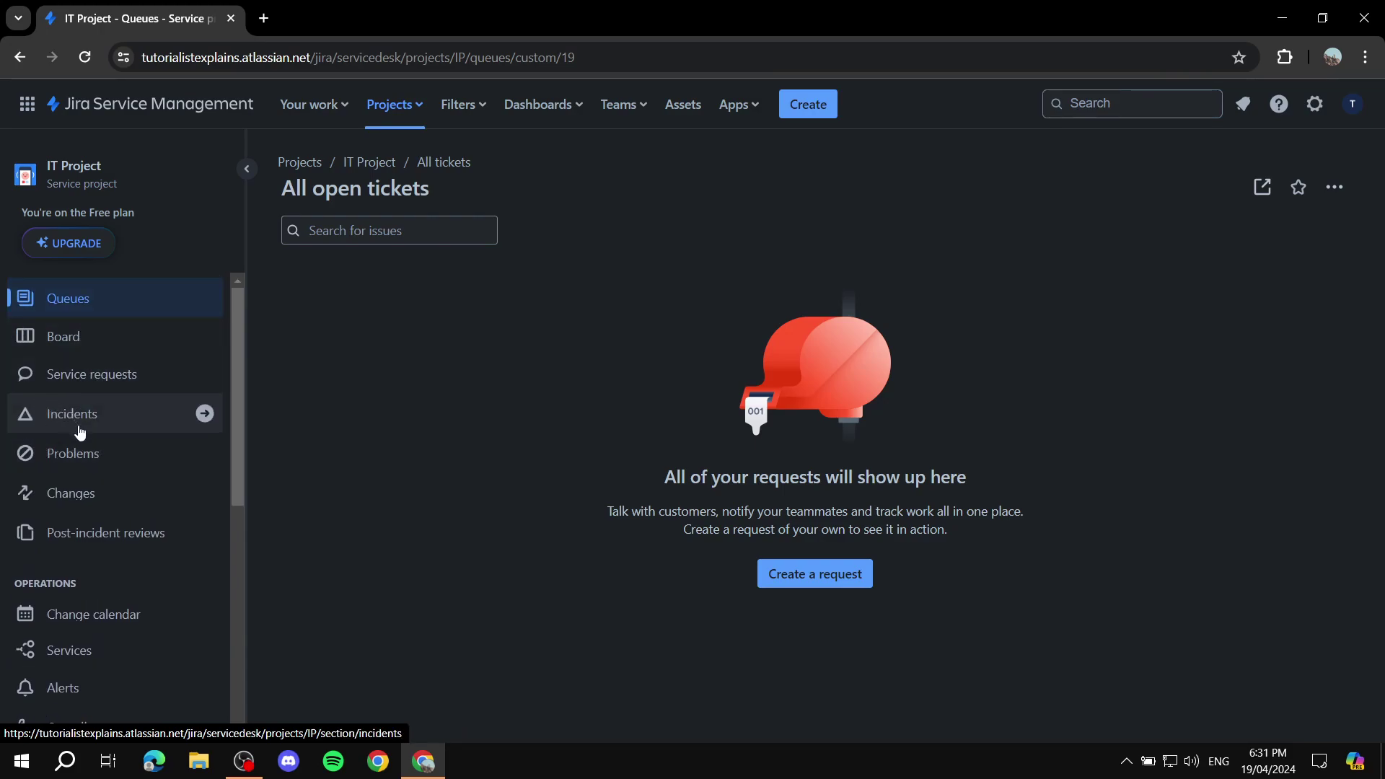
{"action": "scroll", "coordinate": [79, 458], "scroll_direction": "down", "scroll_amount": 4}
{"action": "scroll", "coordinate": [109, 433], "scroll_direction": "down", "scroll_amount": 2}
{"action": "scroll", "coordinate": [108, 440], "scroll_direction": "up", "scroll_amount": 2}
{"action": "scroll", "coordinate": [105, 456], "scroll_direction": "down", "scroll_amount": 3}
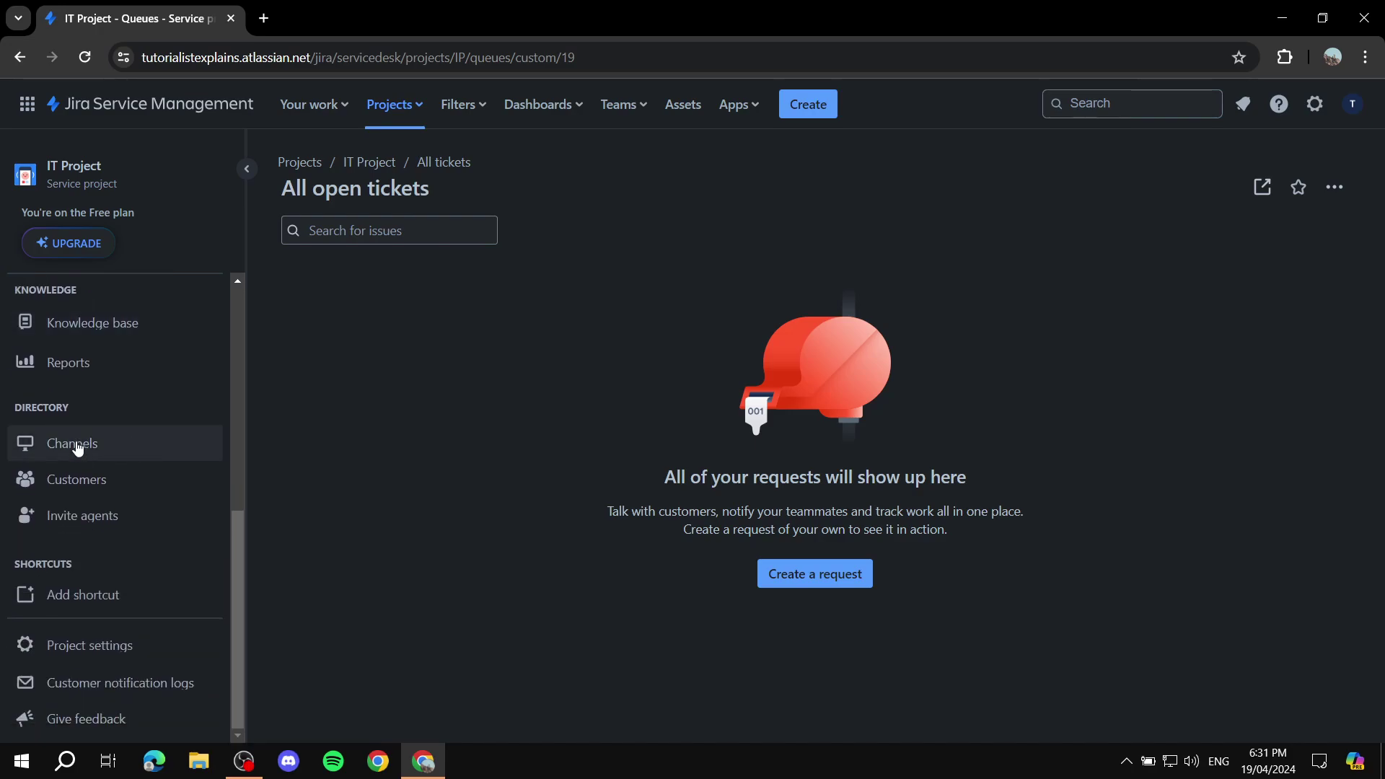
- Examine IT Project's channels, its Customers page and the available team options
{"action": "left_click", "coordinate": [85, 447]}
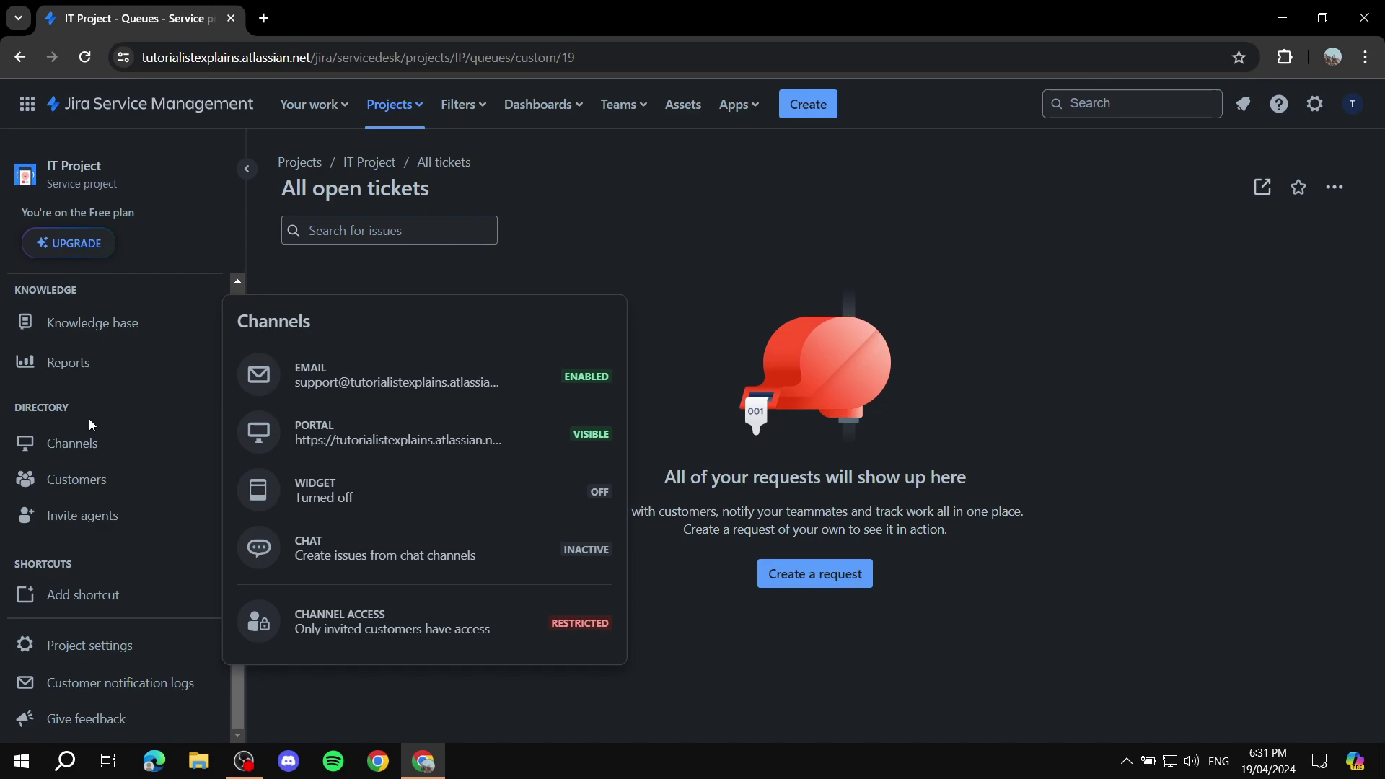
{"action": "left_click", "coordinate": [94, 479]}
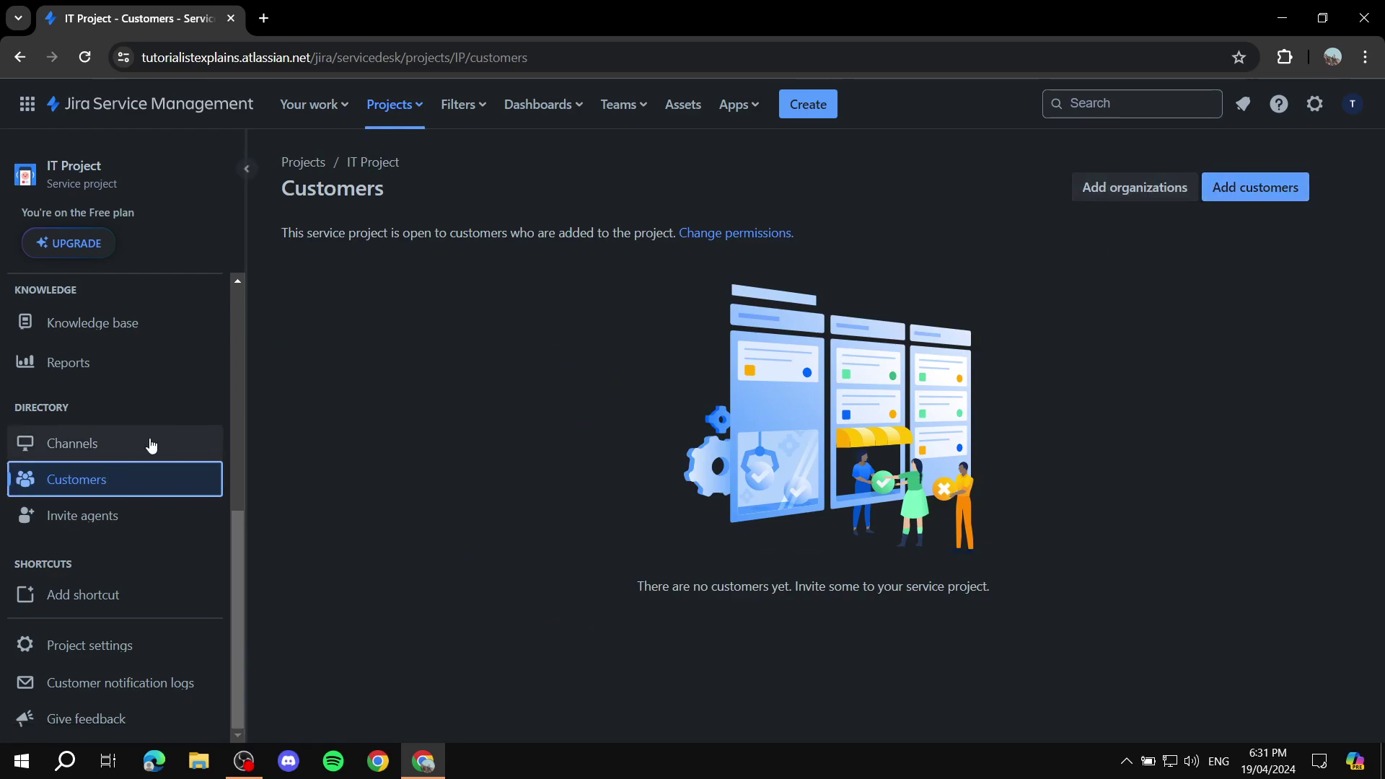
{"action": "left_click", "coordinate": [103, 446]}
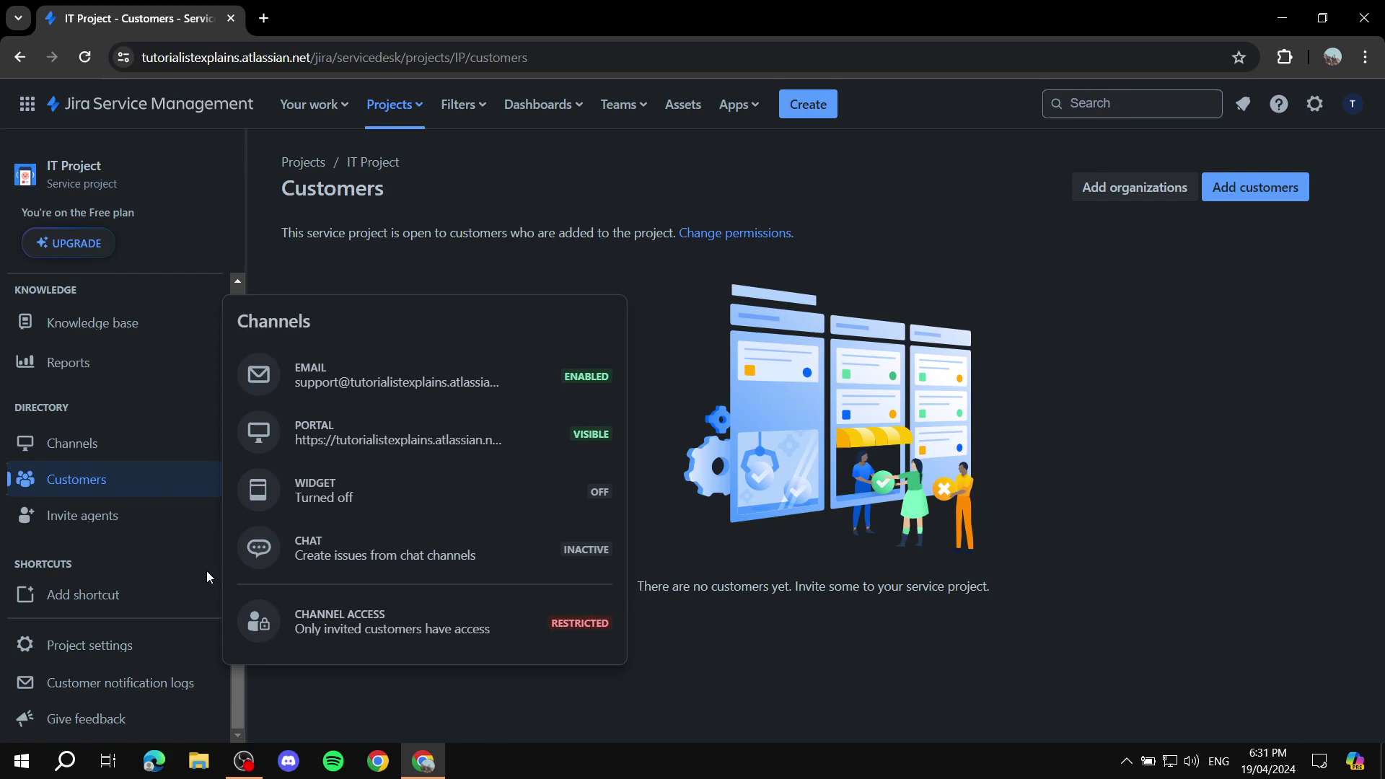
{"action": "left_click", "coordinate": [87, 455]}
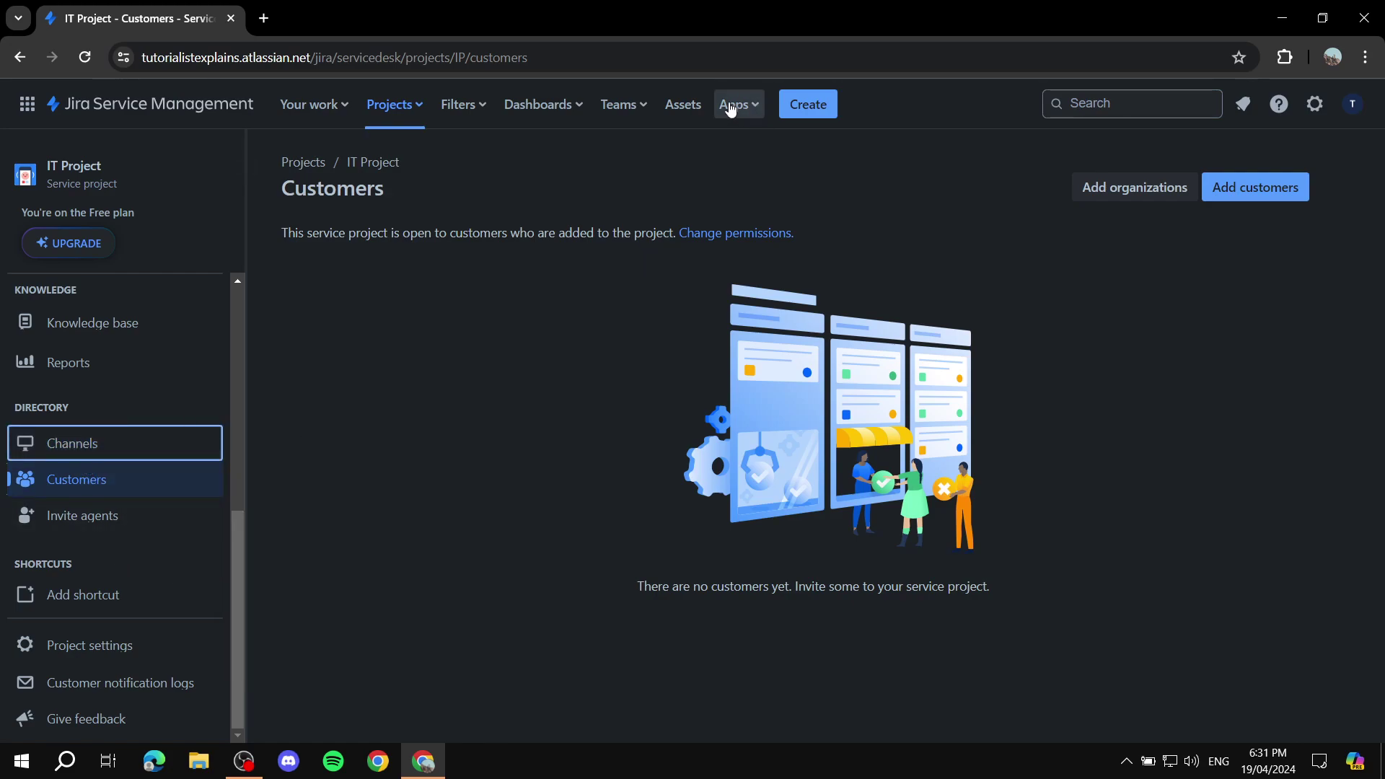
{"action": "left_click", "coordinate": [646, 108]}
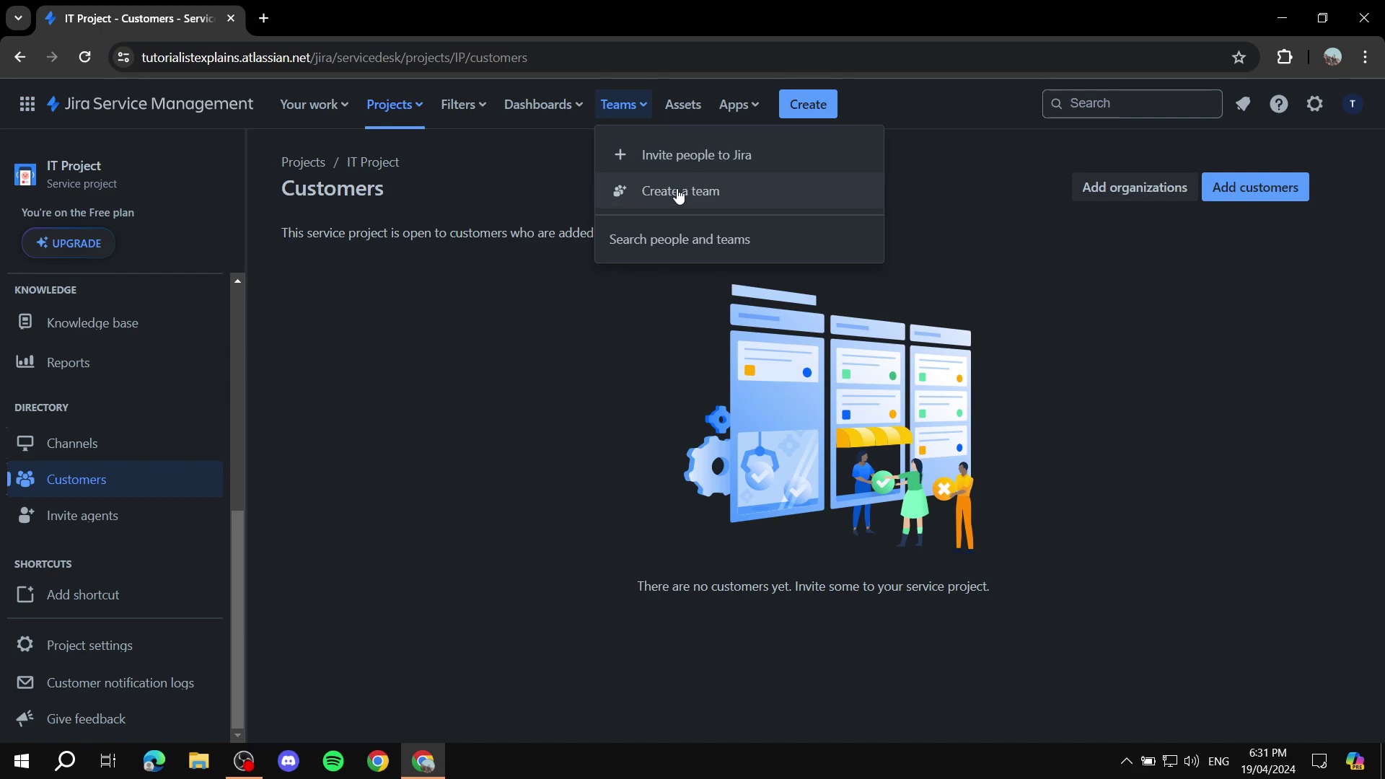
{"action": "left_click", "coordinate": [539, 408]}
- Start a new request from the All open tickets queue with [System] Problem as its issue type
{"action": "scroll", "coordinate": [109, 454], "scroll_direction": "up", "scroll_amount": 5}
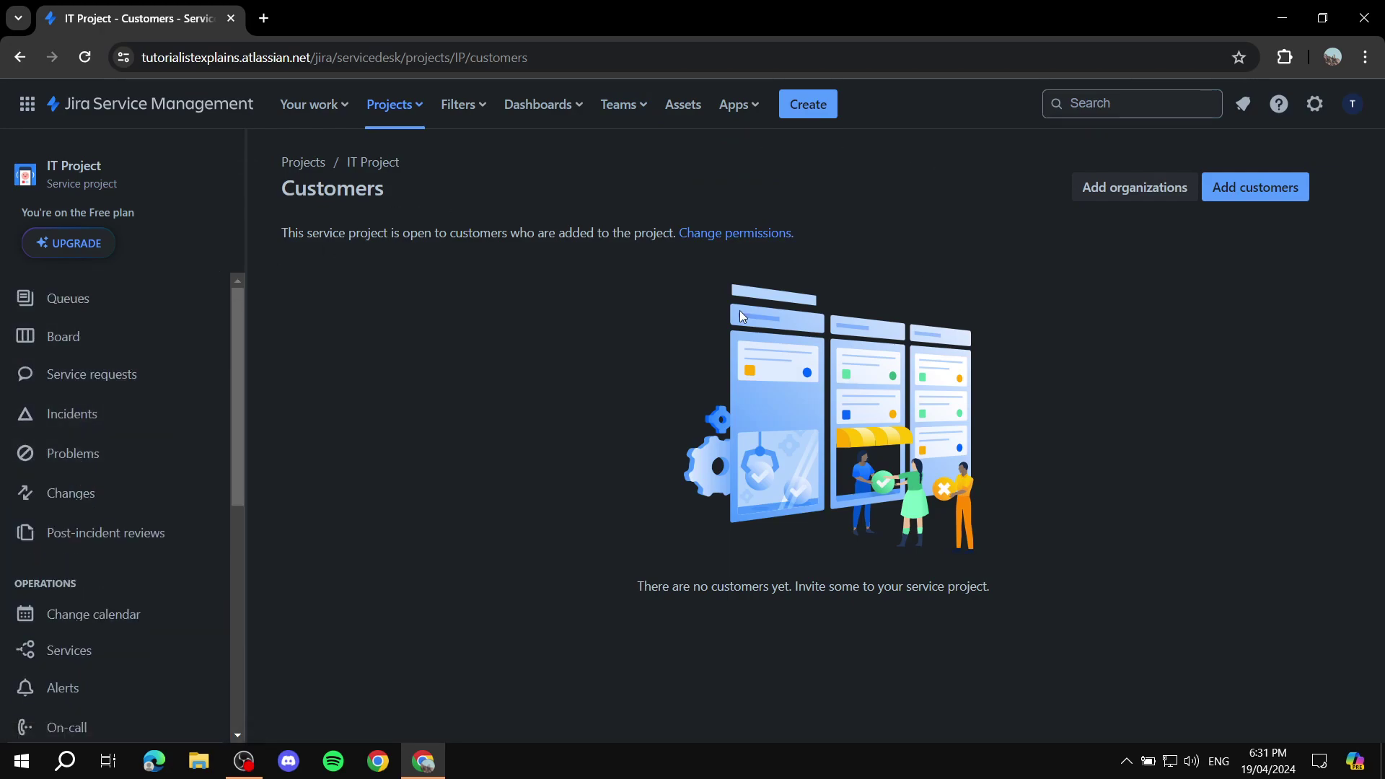
{"action": "left_click", "coordinate": [58, 298]}
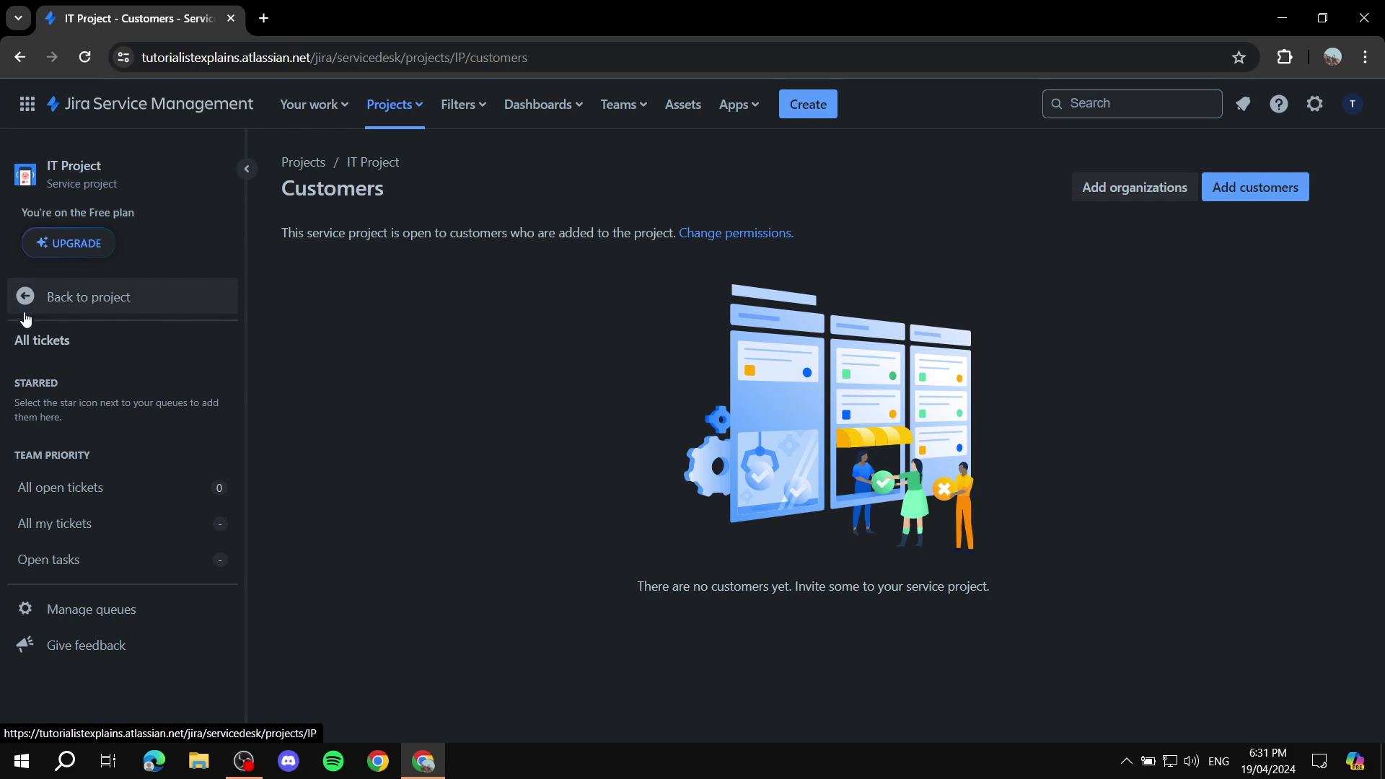
{"action": "left_click", "coordinate": [29, 485]}
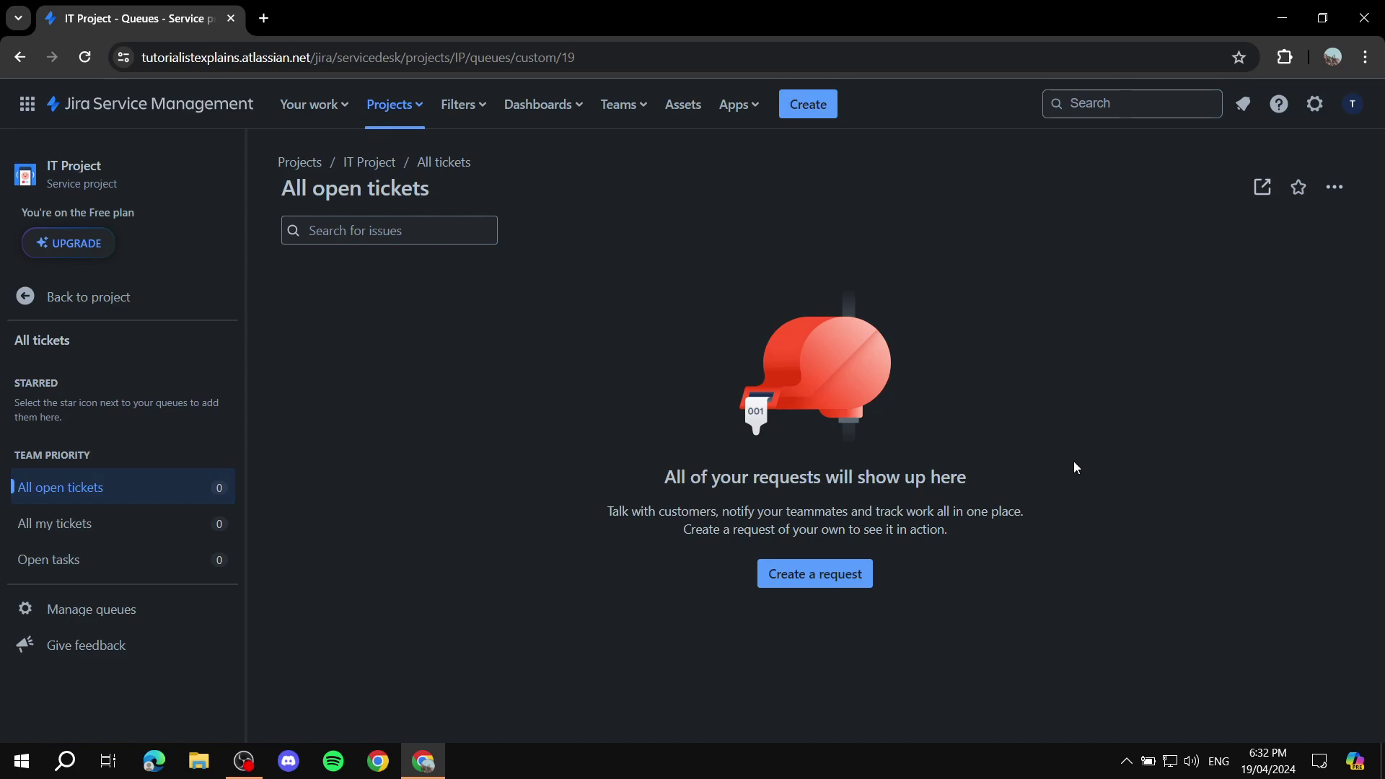
{"action": "left_click", "coordinate": [841, 581]}
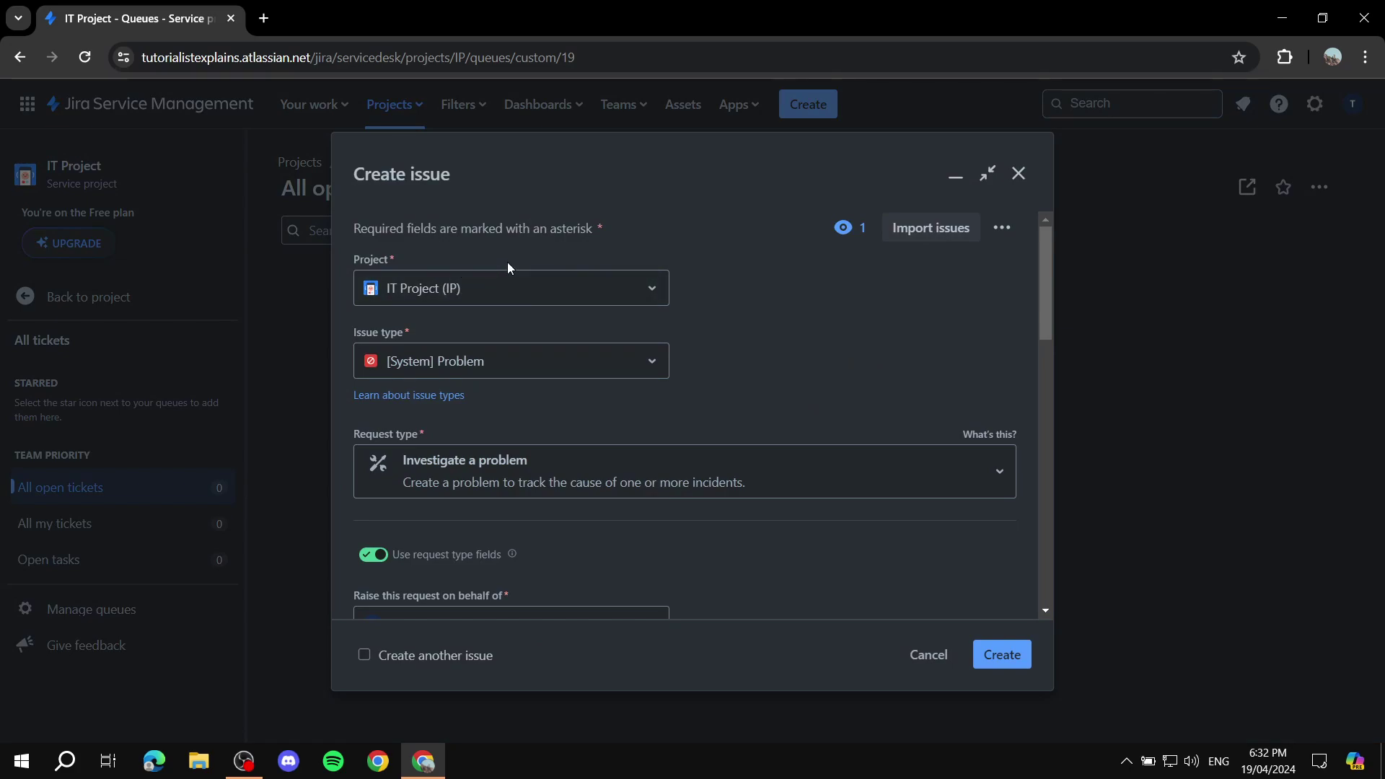
{"action": "left_click", "coordinate": [480, 363]}
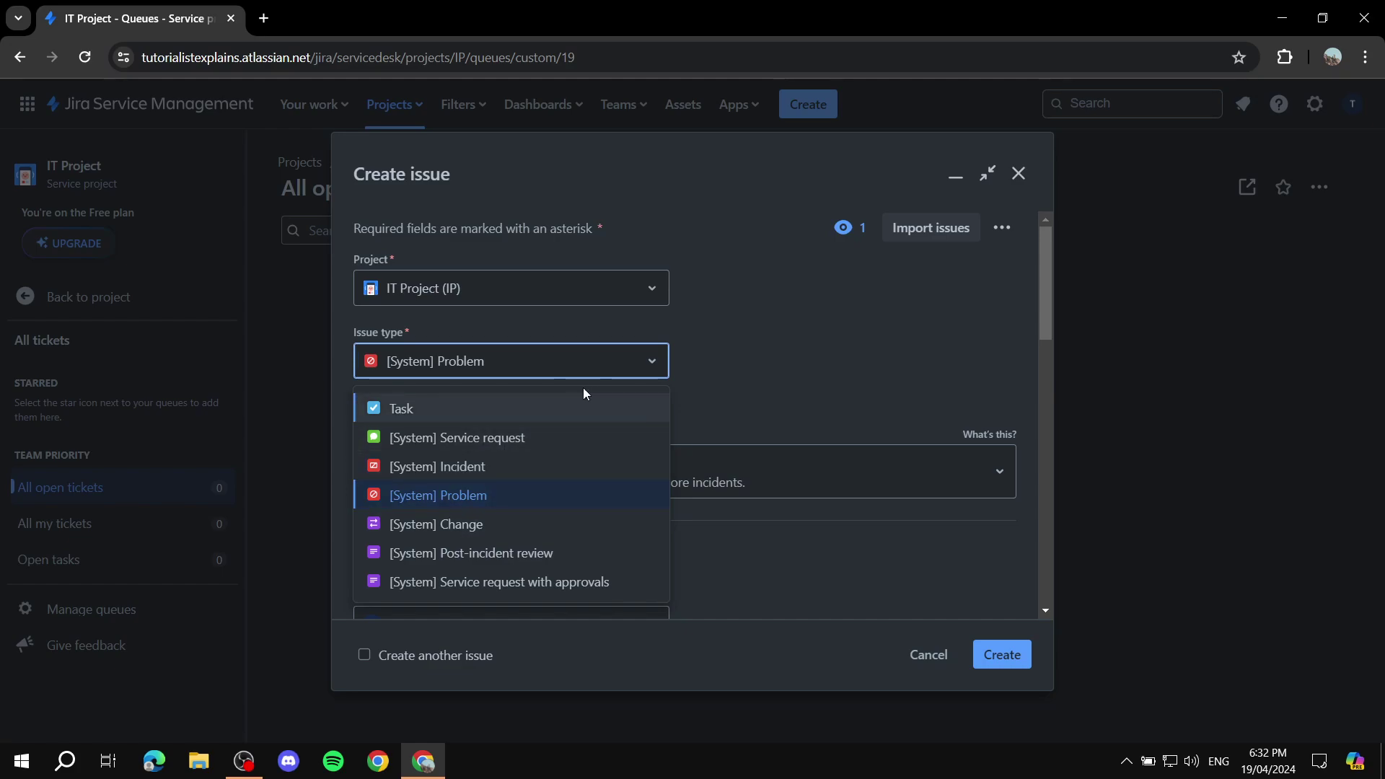
{"action": "left_click", "coordinate": [488, 494]}
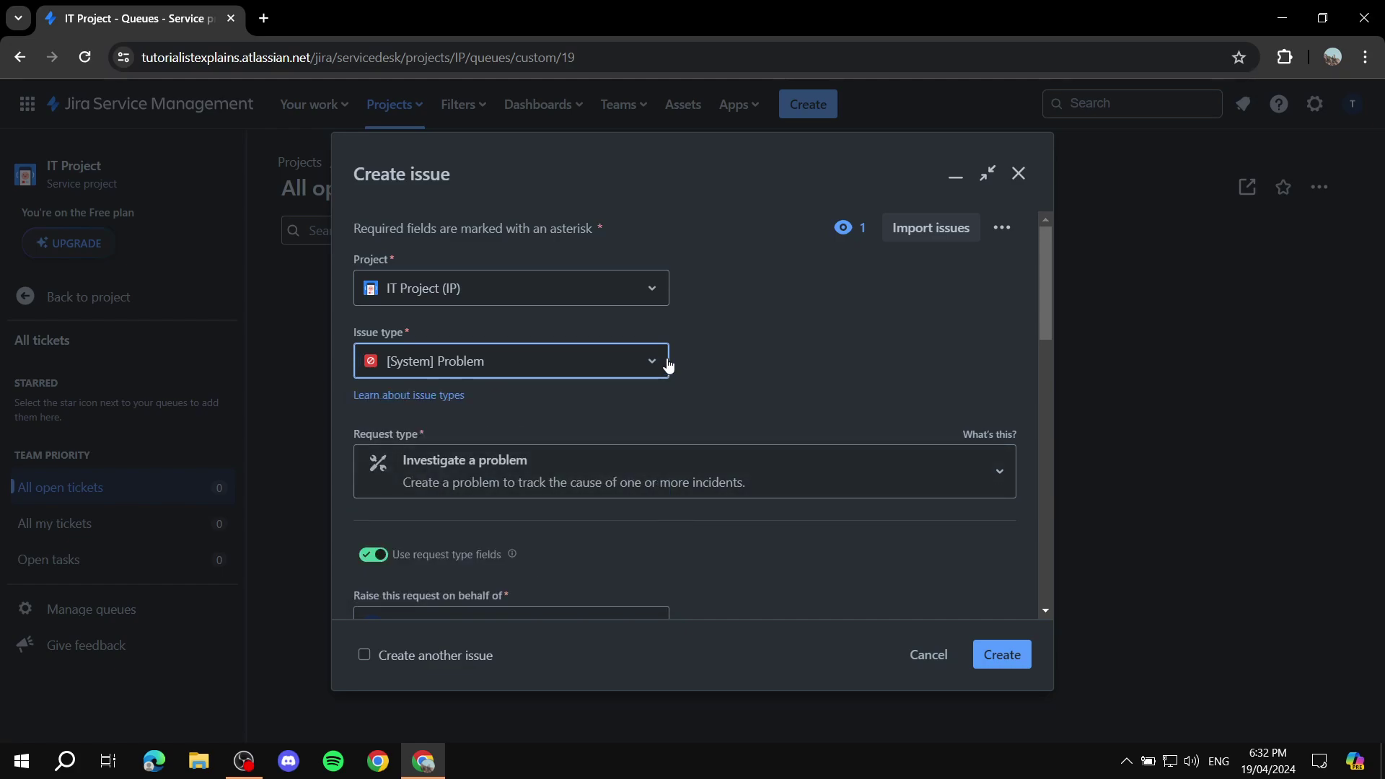
- Review the available request types for the new issue, keeping Investigate a problem selected
{"action": "scroll", "coordinate": [705, 340], "scroll_direction": "down", "scroll_amount": 1}
{"action": "left_click", "coordinate": [558, 396]}
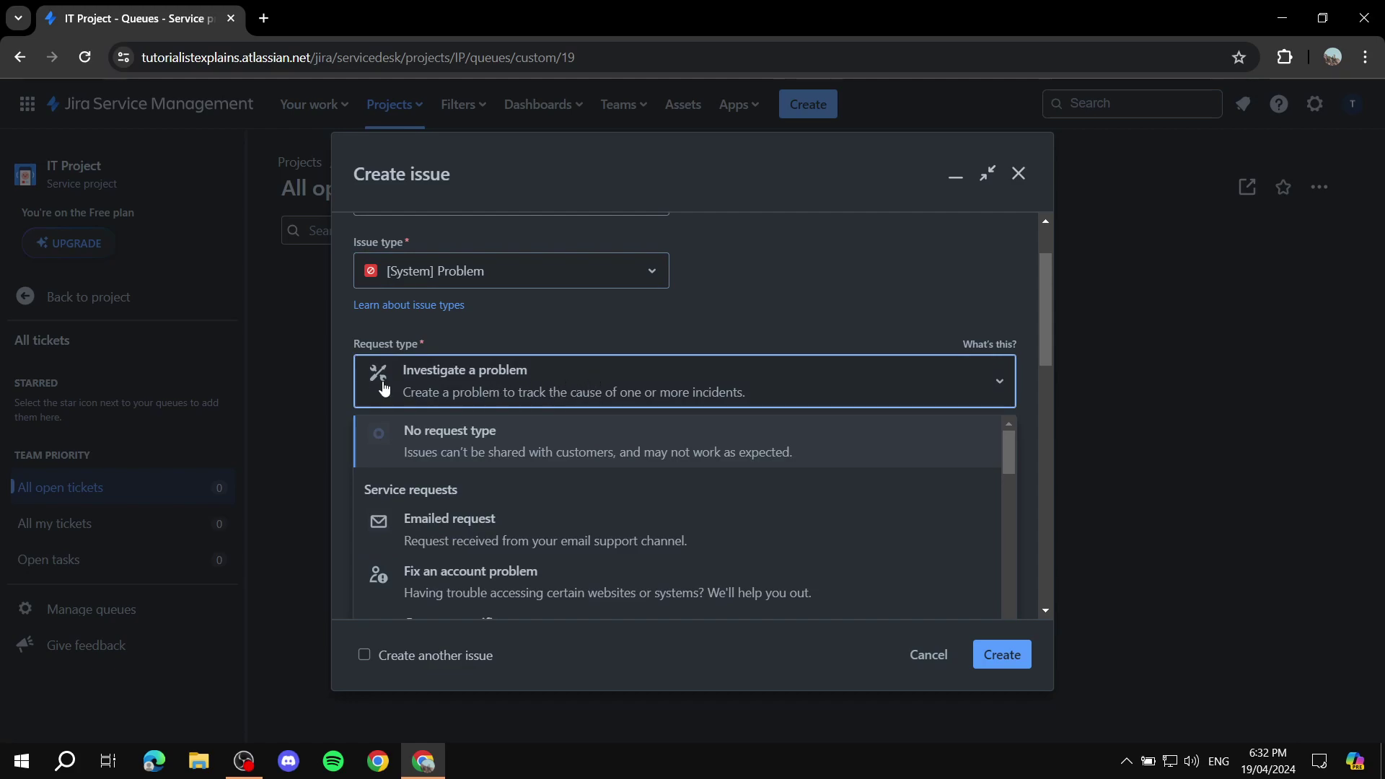
{"action": "scroll", "coordinate": [618, 510], "scroll_direction": "down", "scroll_amount": 4}
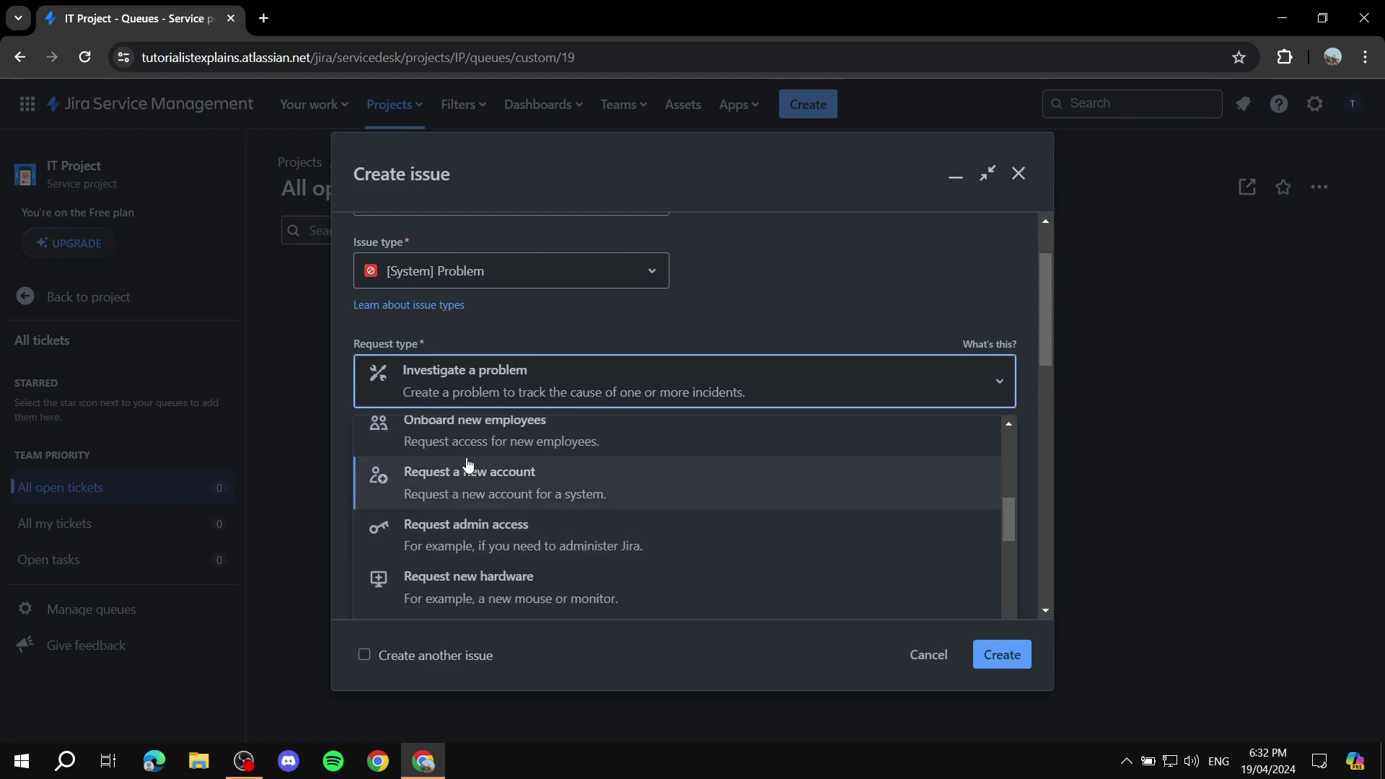
{"action": "scroll", "coordinate": [542, 467], "scroll_direction": "down", "scroll_amount": 3}
{"action": "scroll", "coordinate": [549, 473], "scroll_direction": "down", "scroll_amount": 5}
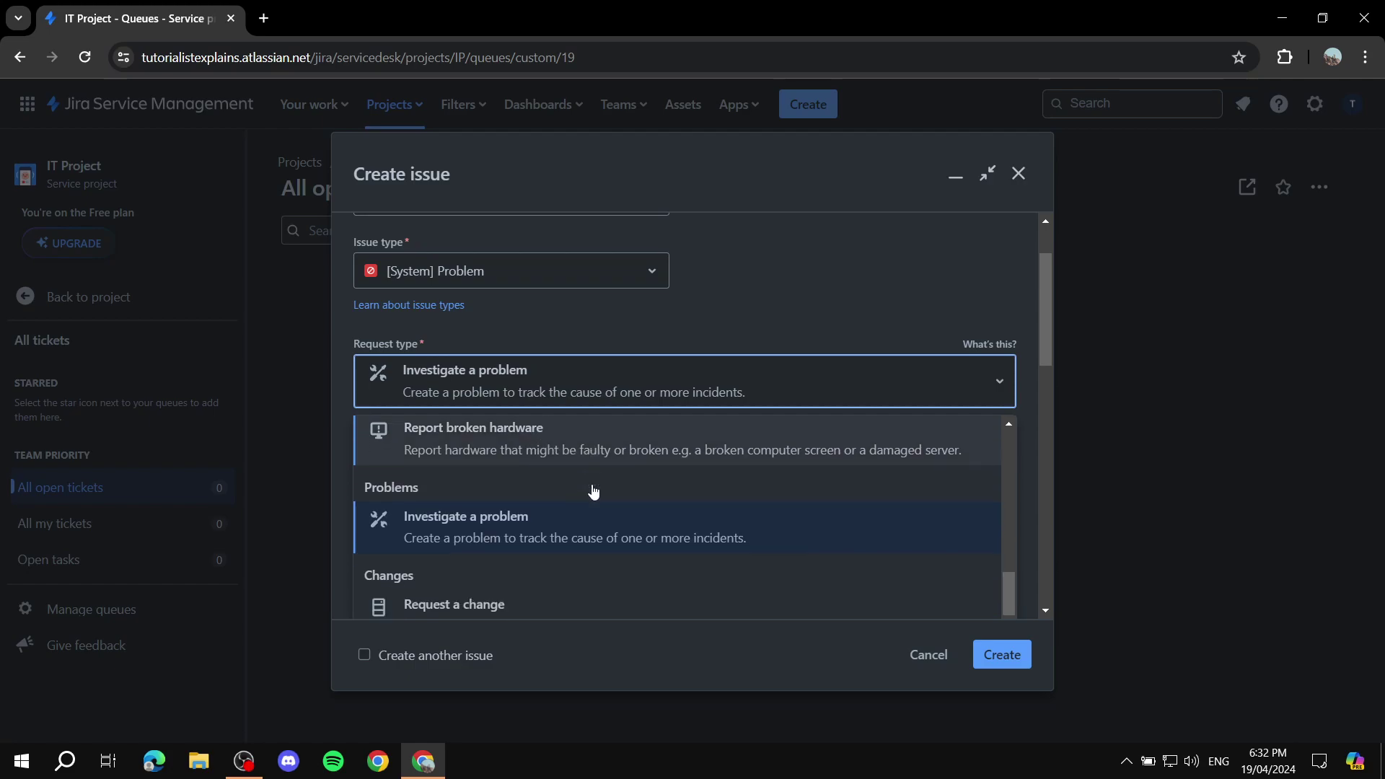
{"action": "scroll", "coordinate": [572, 499], "scroll_direction": "up", "scroll_amount": 1}
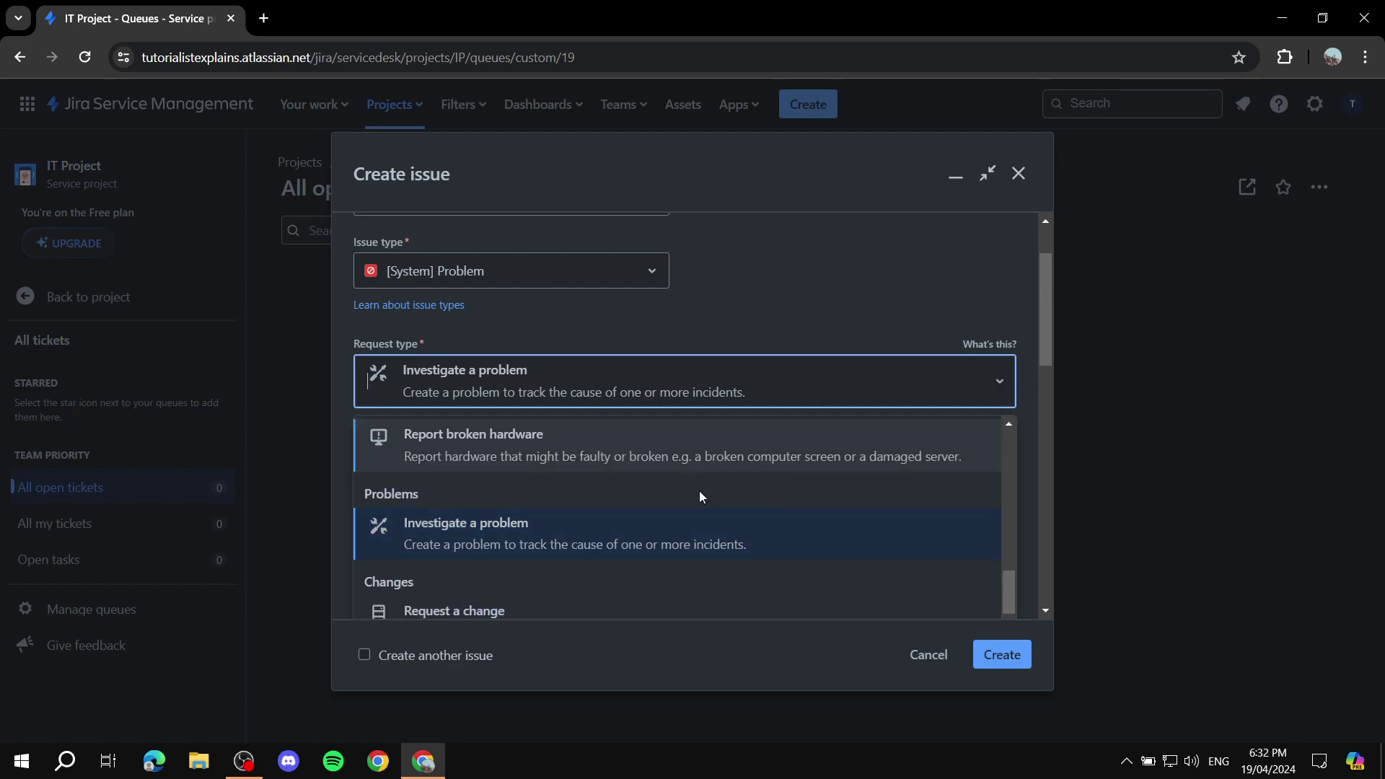
{"action": "left_click", "coordinate": [528, 379]}
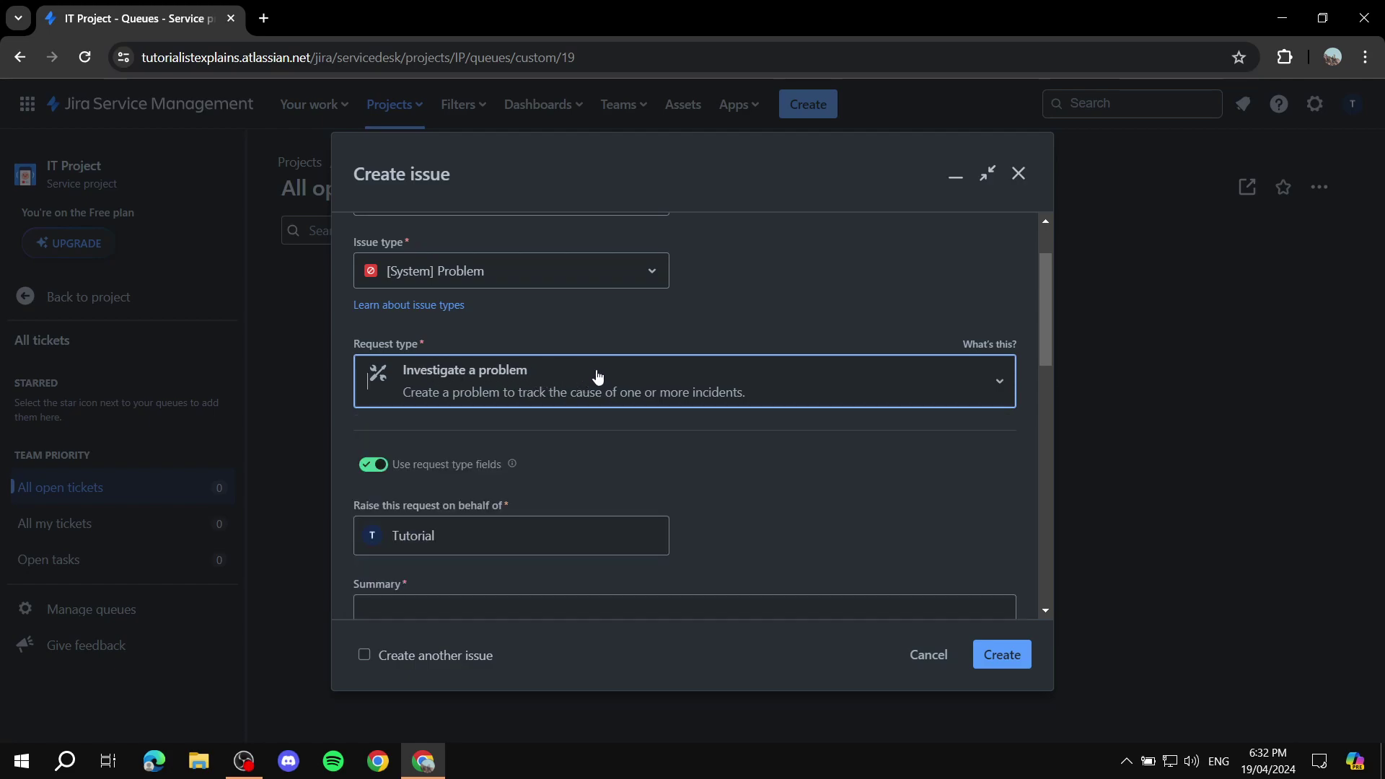
- Raise the request on behalf of a customer by entering and selecting the customer's e-mail address
{"action": "scroll", "coordinate": [560, 381], "scroll_direction": "down", "scroll_amount": 3}
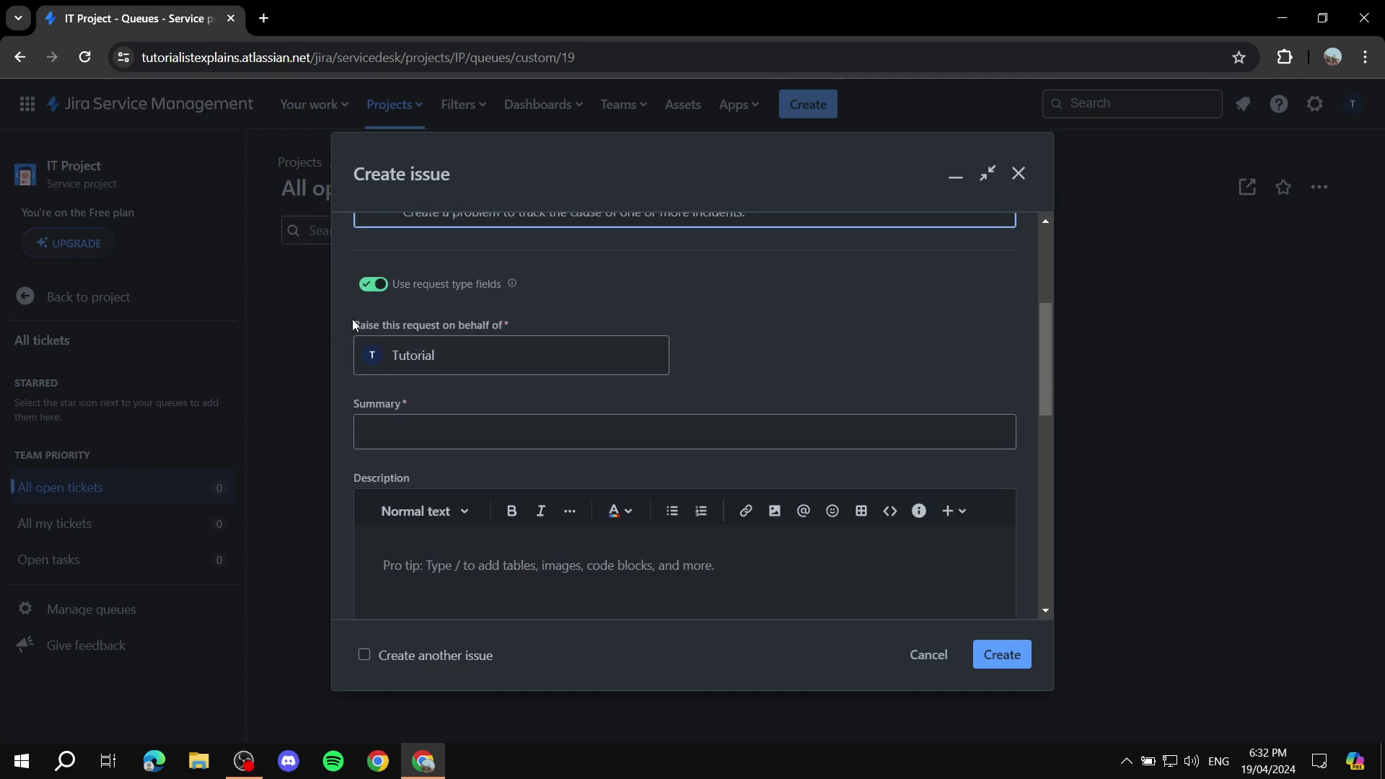
{"action": "scroll", "coordinate": [561, 352], "scroll_direction": "down", "scroll_amount": 1}
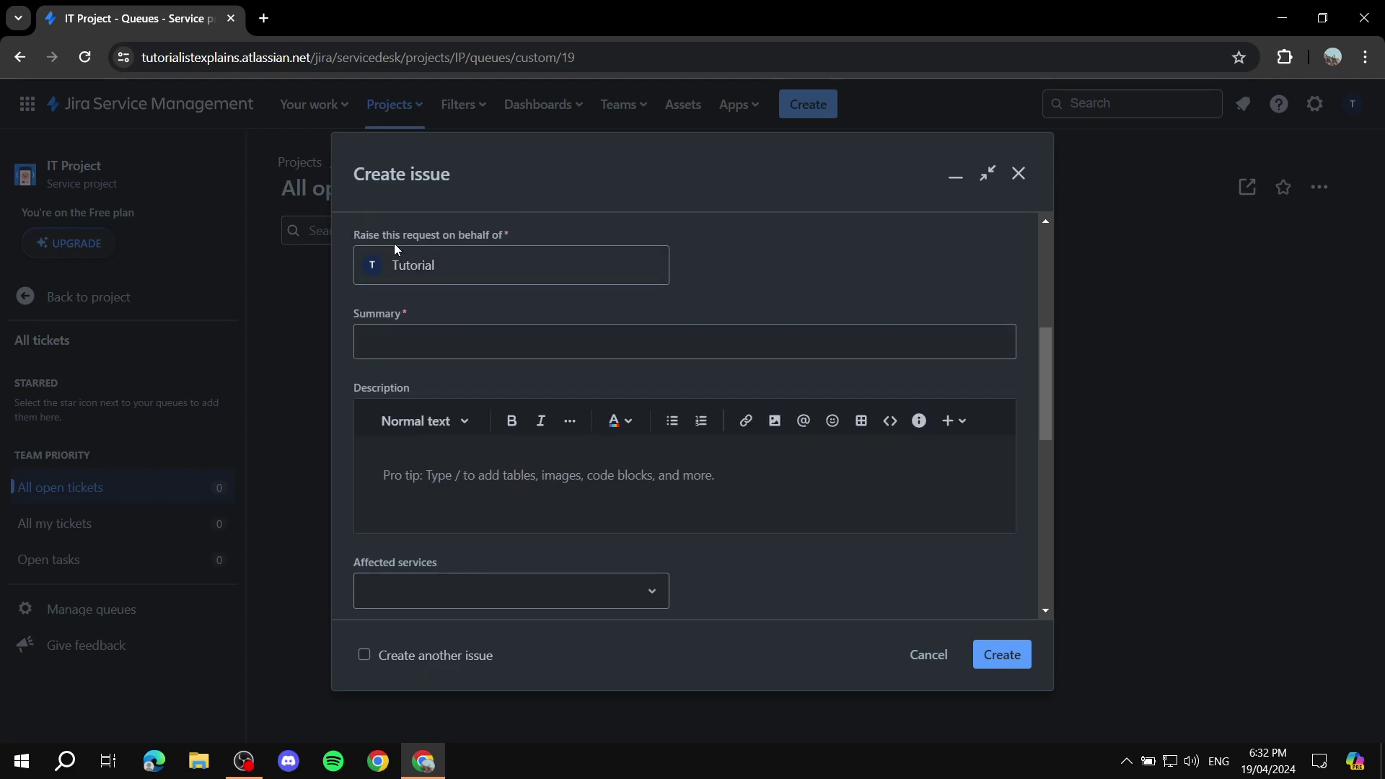
{"action": "left_click_drag", "start_coordinate": [373, 236], "coordinate": [526, 236]}
{"action": "left_click", "coordinate": [532, 276]}
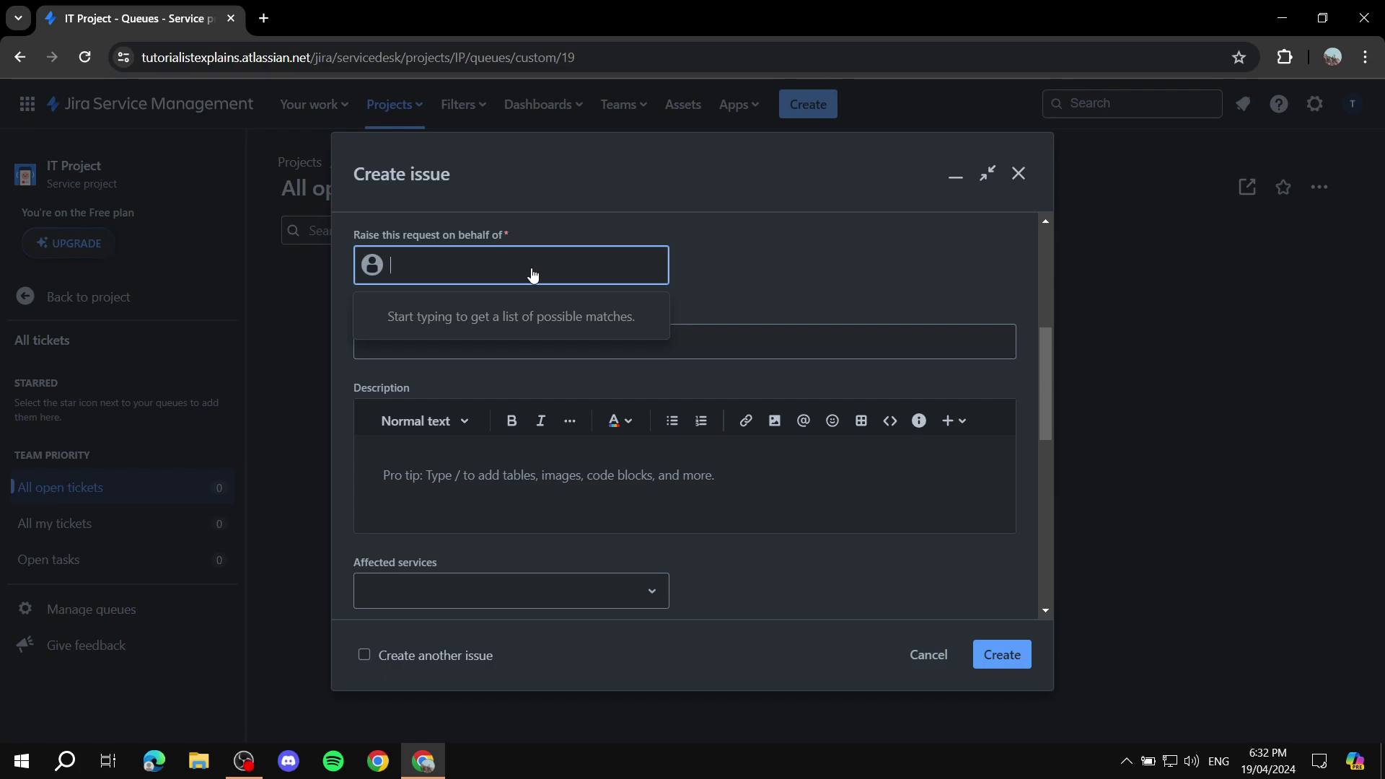
{"action": "type", "text": "Example"}
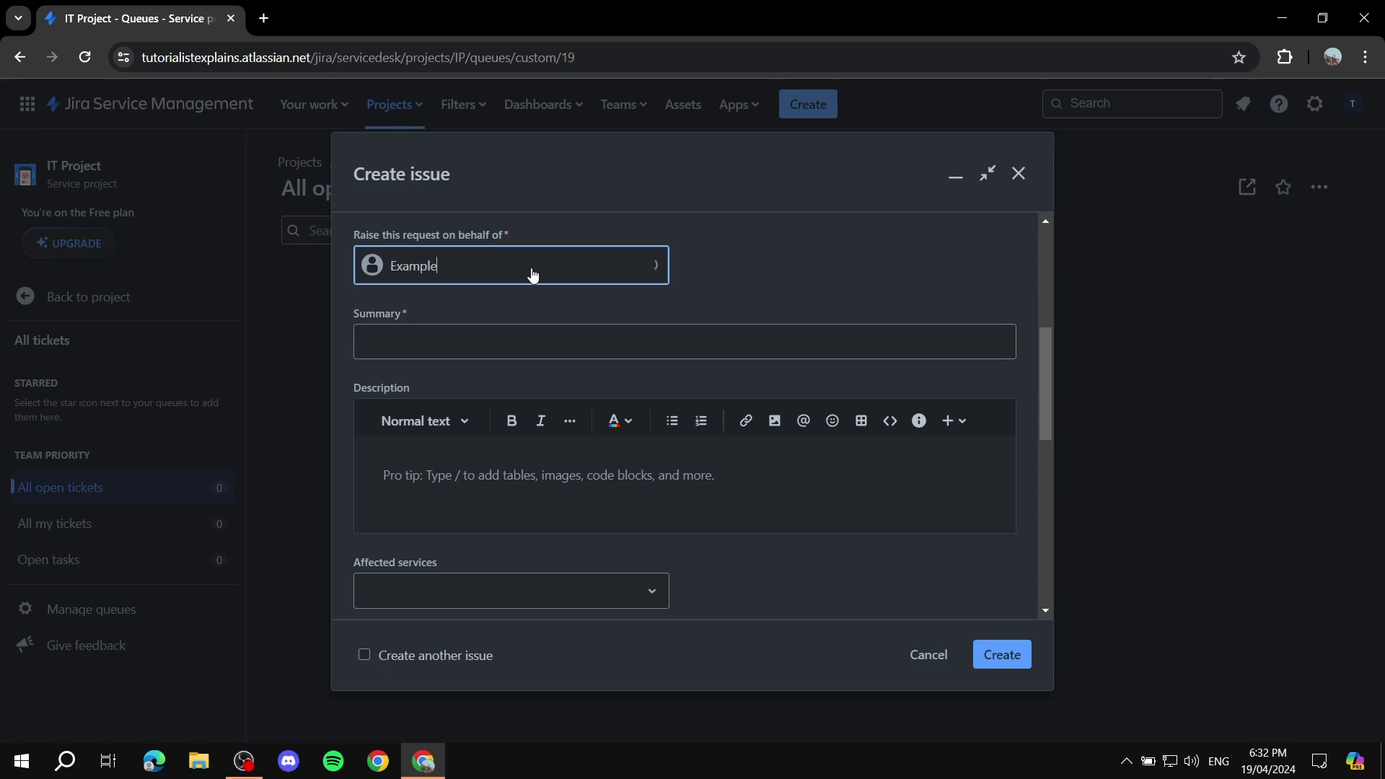
{"action": "type", "text": "@example.com"}
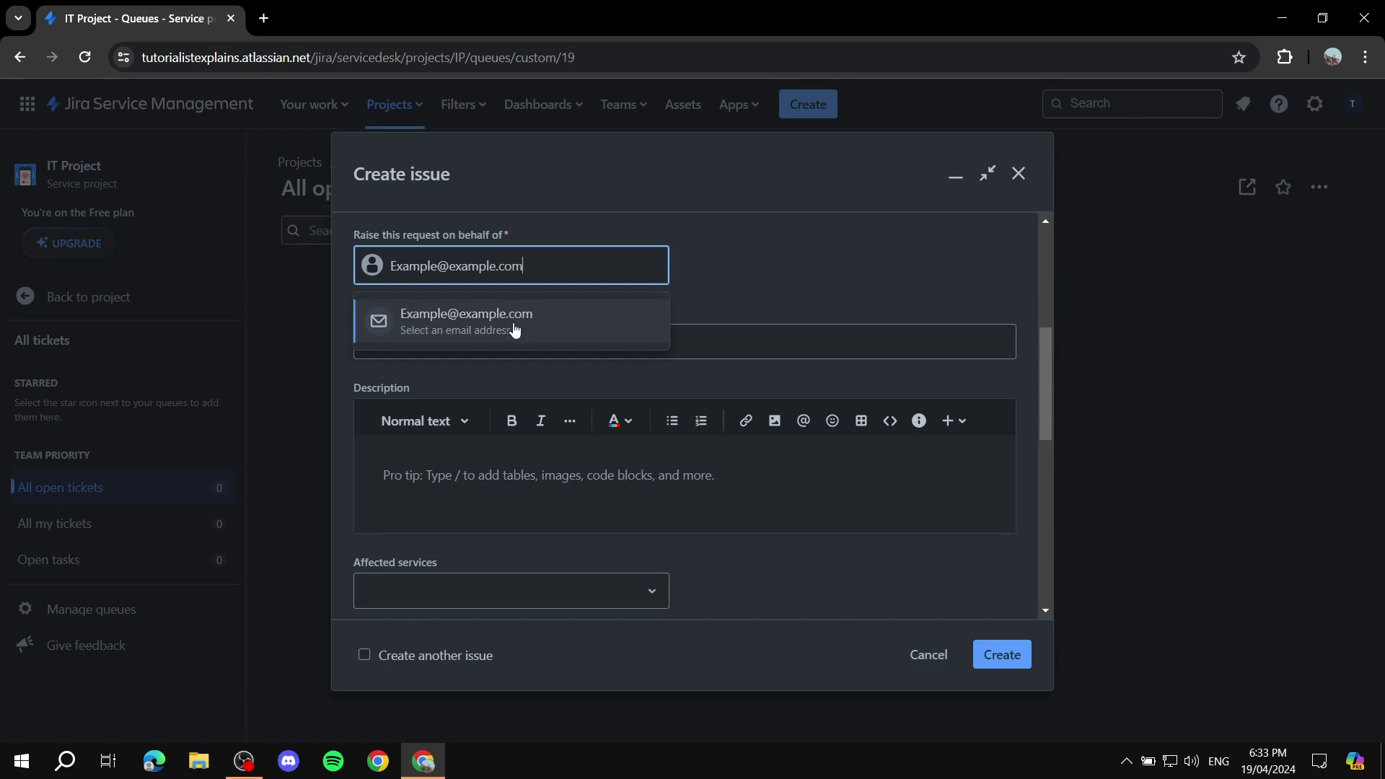
{"action": "left_click", "coordinate": [513, 326]}
- Fill in the issue summary as "Problem with toaster"
{"action": "scroll", "coordinate": [494, 296], "scroll_direction": "down", "scroll_amount": 1}
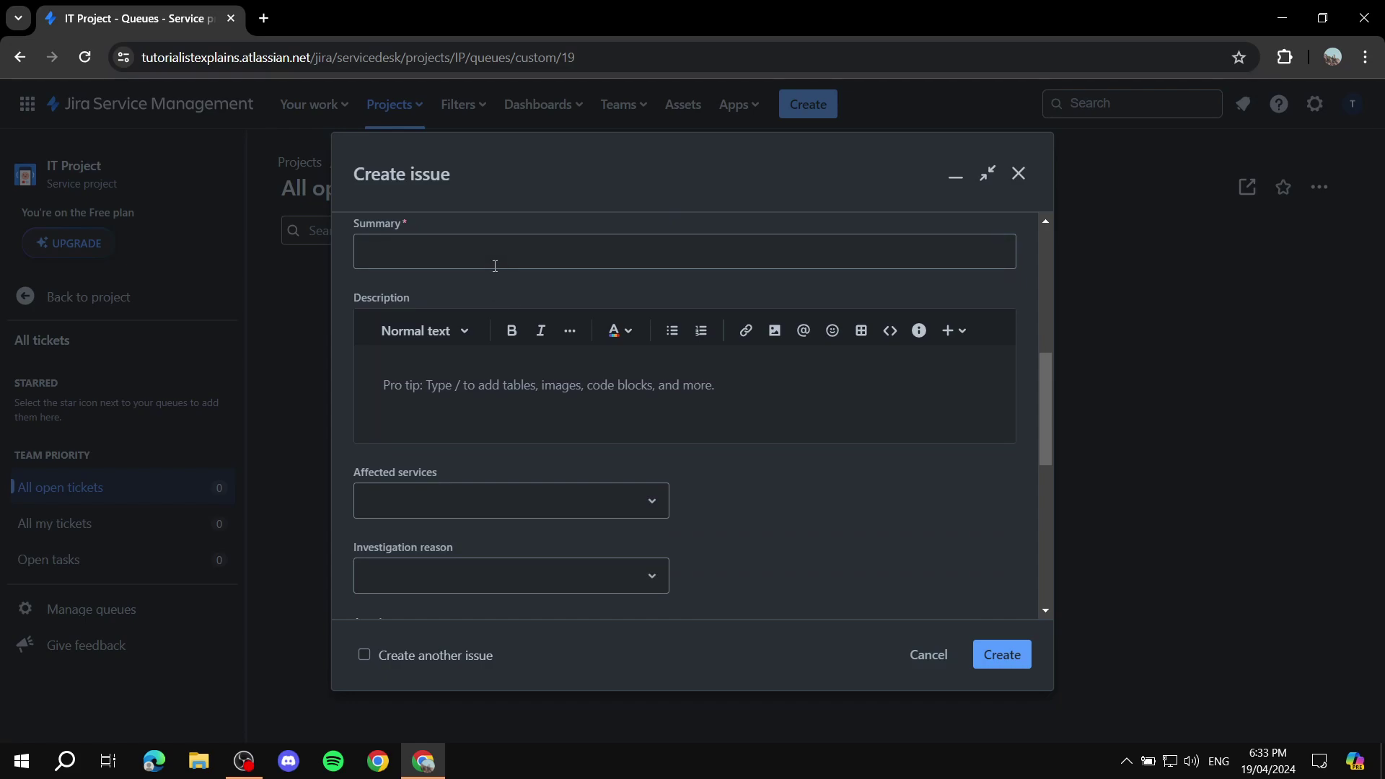
{"action": "left_click", "coordinate": [495, 264]}
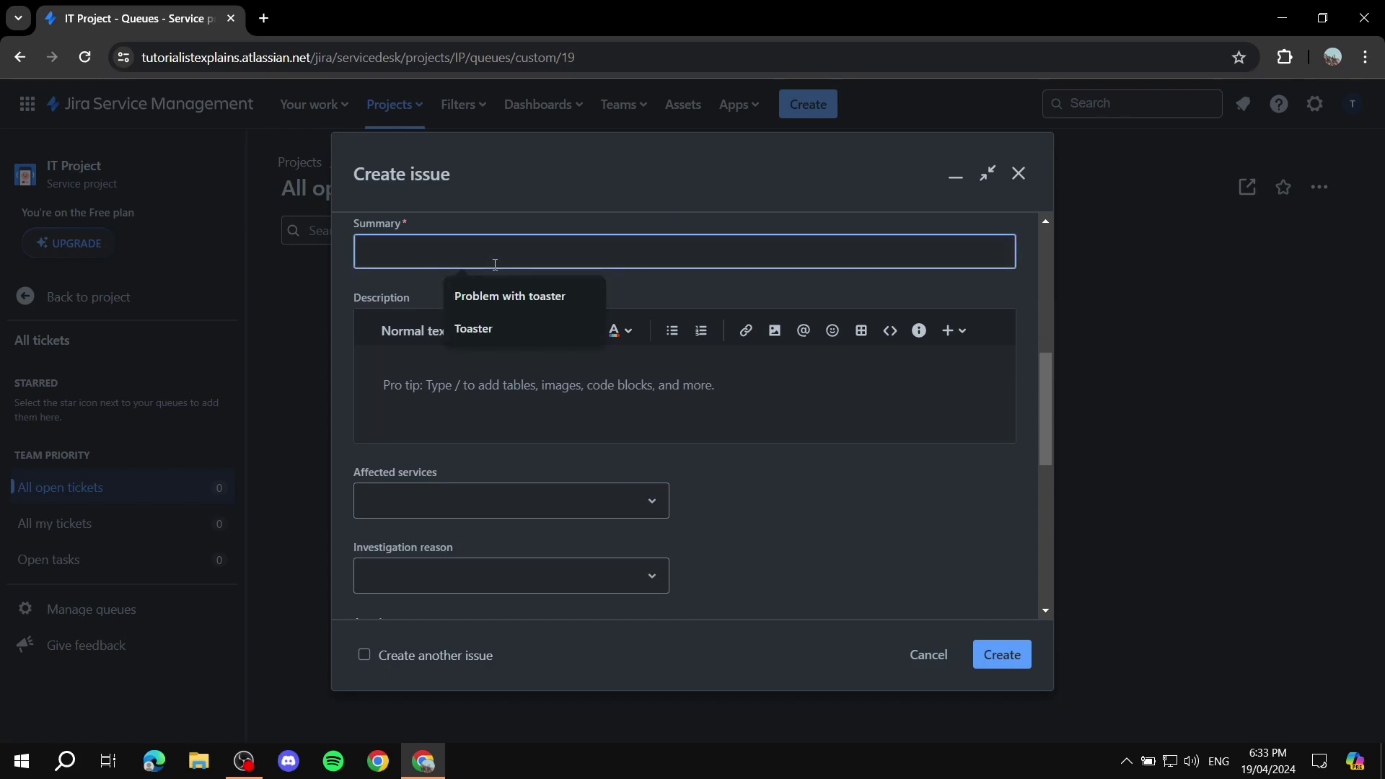
{"action": "left_click", "coordinate": [488, 297]}
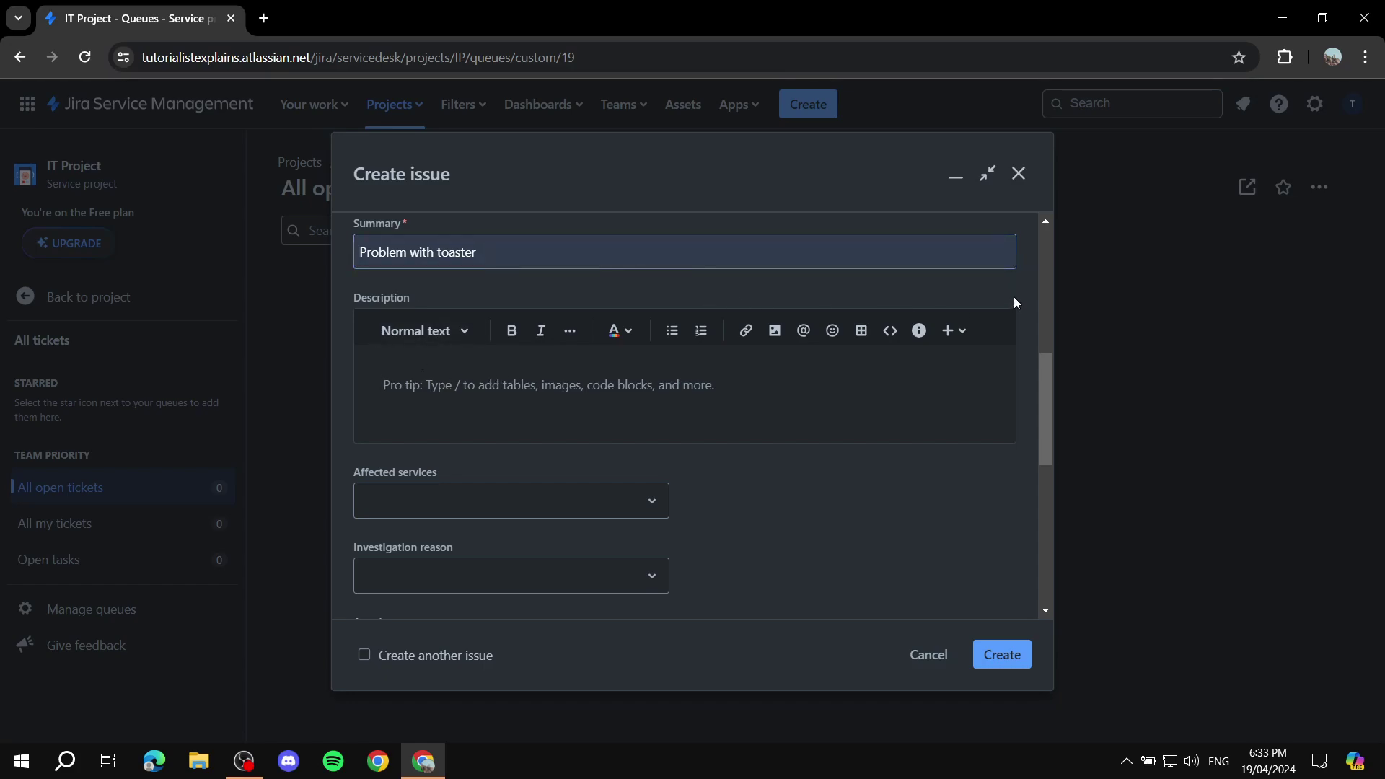
- Fill in the issue description as "Toaster not working" and try to create the issue
{"action": "left_click", "coordinate": [871, 357]}
{"action": "type", "text": "Toaster not working"}
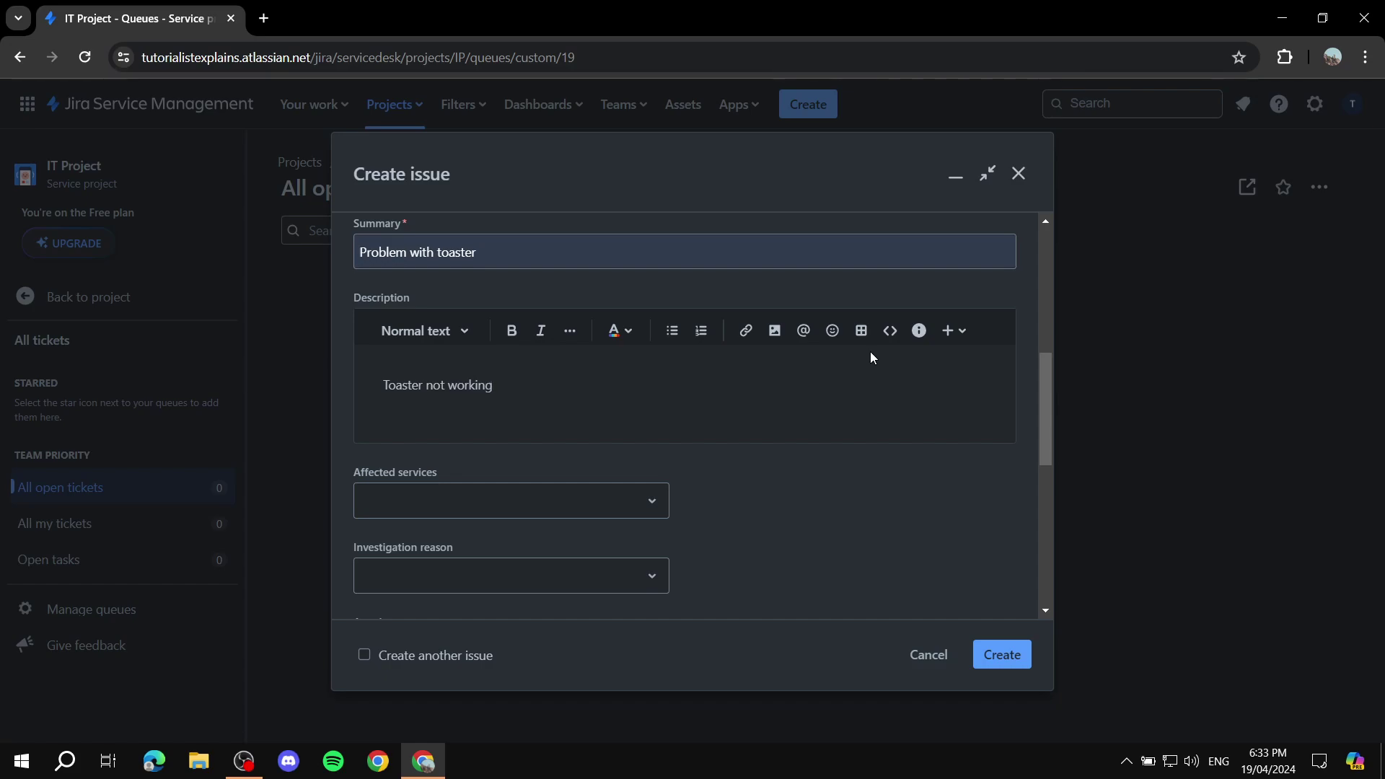
{"action": "left_click", "coordinate": [1002, 655]}
- Set the issue's urgency to Medium and its impact to Minor / Localized
{"action": "scroll", "coordinate": [509, 486], "scroll_direction": "down", "scroll_amount": 4}
{"action": "scroll", "coordinate": [508, 486], "scroll_direction": "down", "scroll_amount": 1}
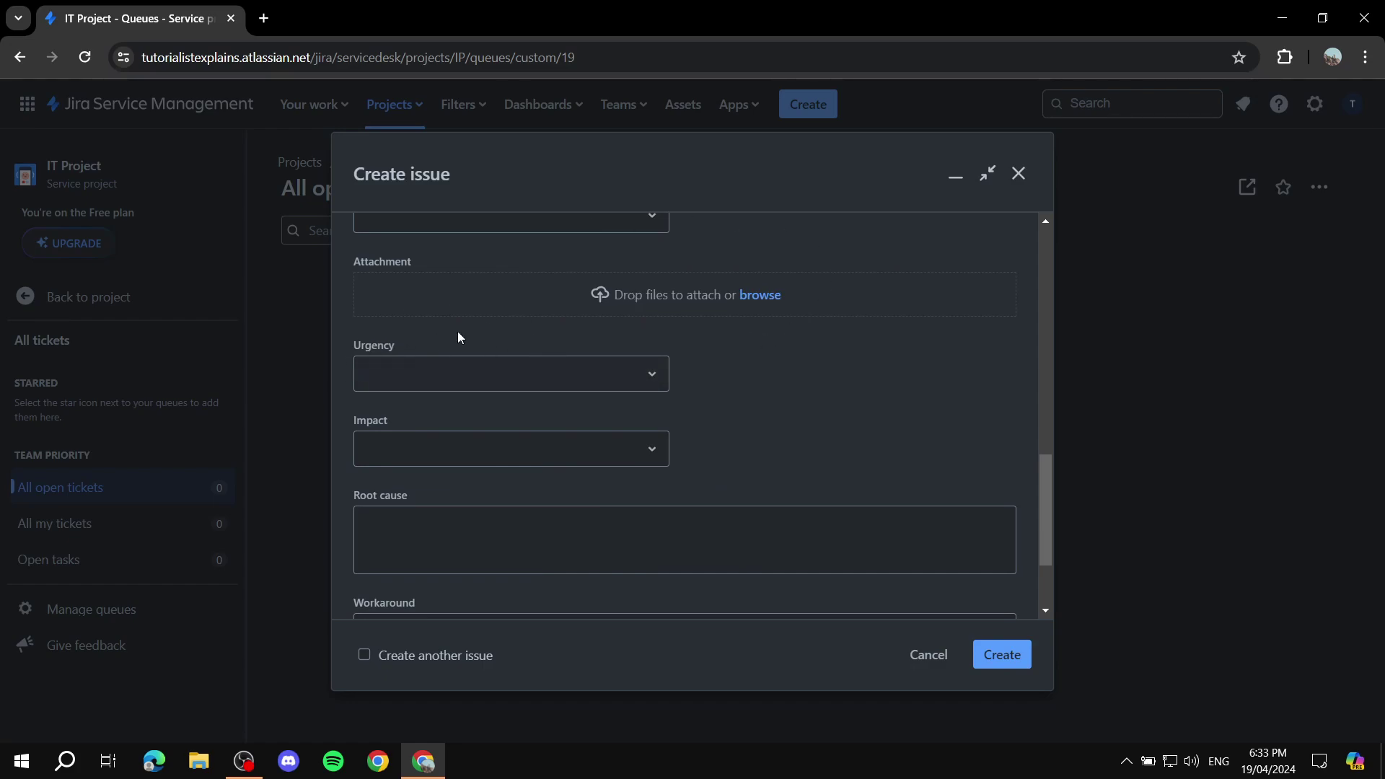
{"action": "scroll", "coordinate": [433, 382], "scroll_direction": "down", "scroll_amount": 1}
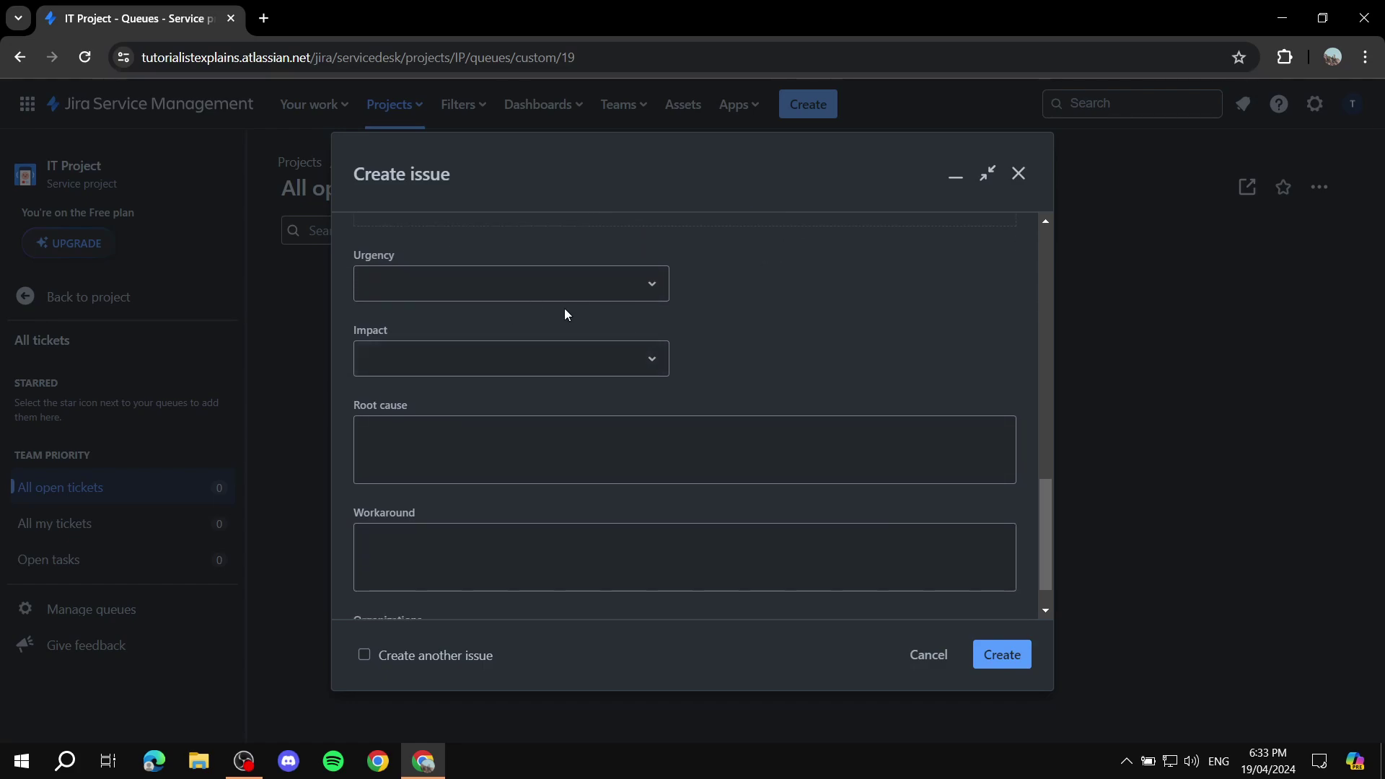
{"action": "left_click", "coordinate": [491, 287]}
{"action": "left_click", "coordinate": [414, 390]}
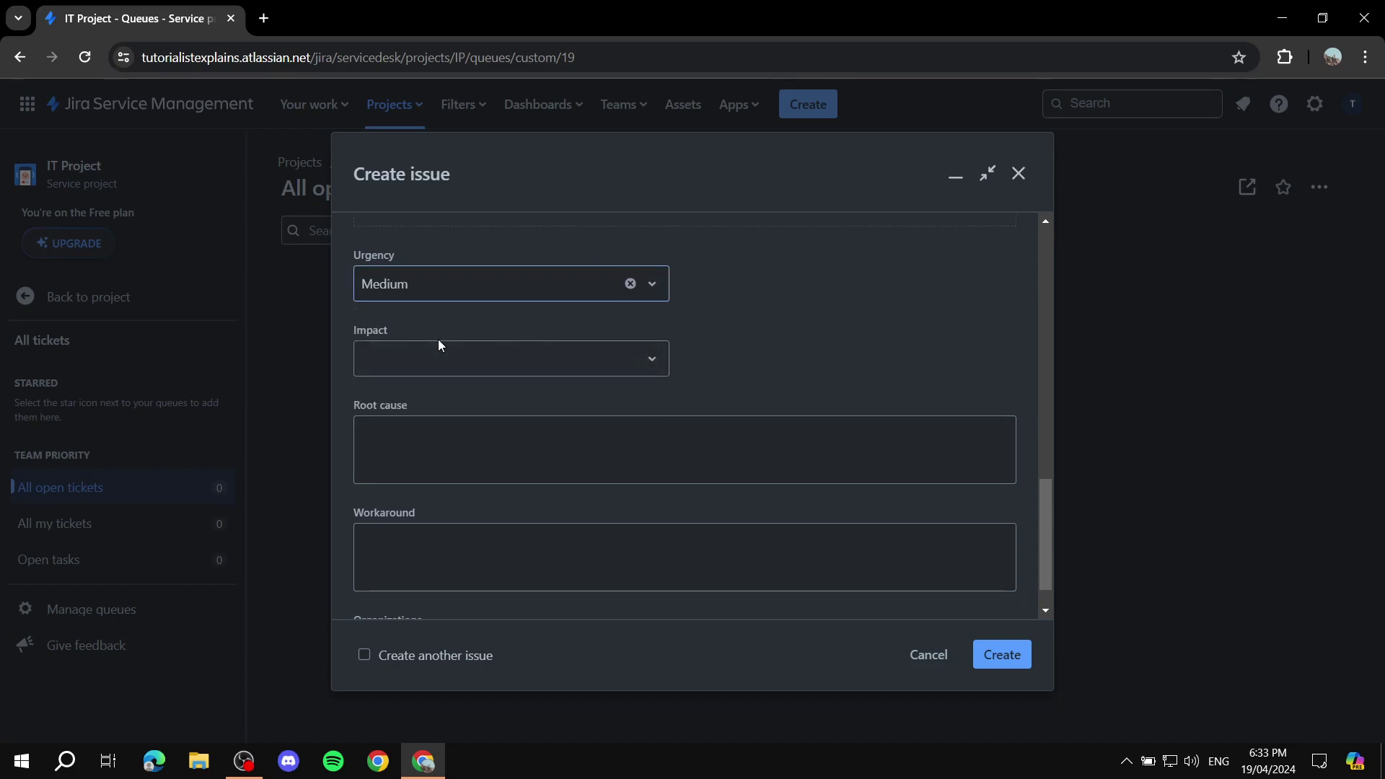
{"action": "left_click", "coordinate": [438, 359]}
{"action": "left_click", "coordinate": [498, 492]}
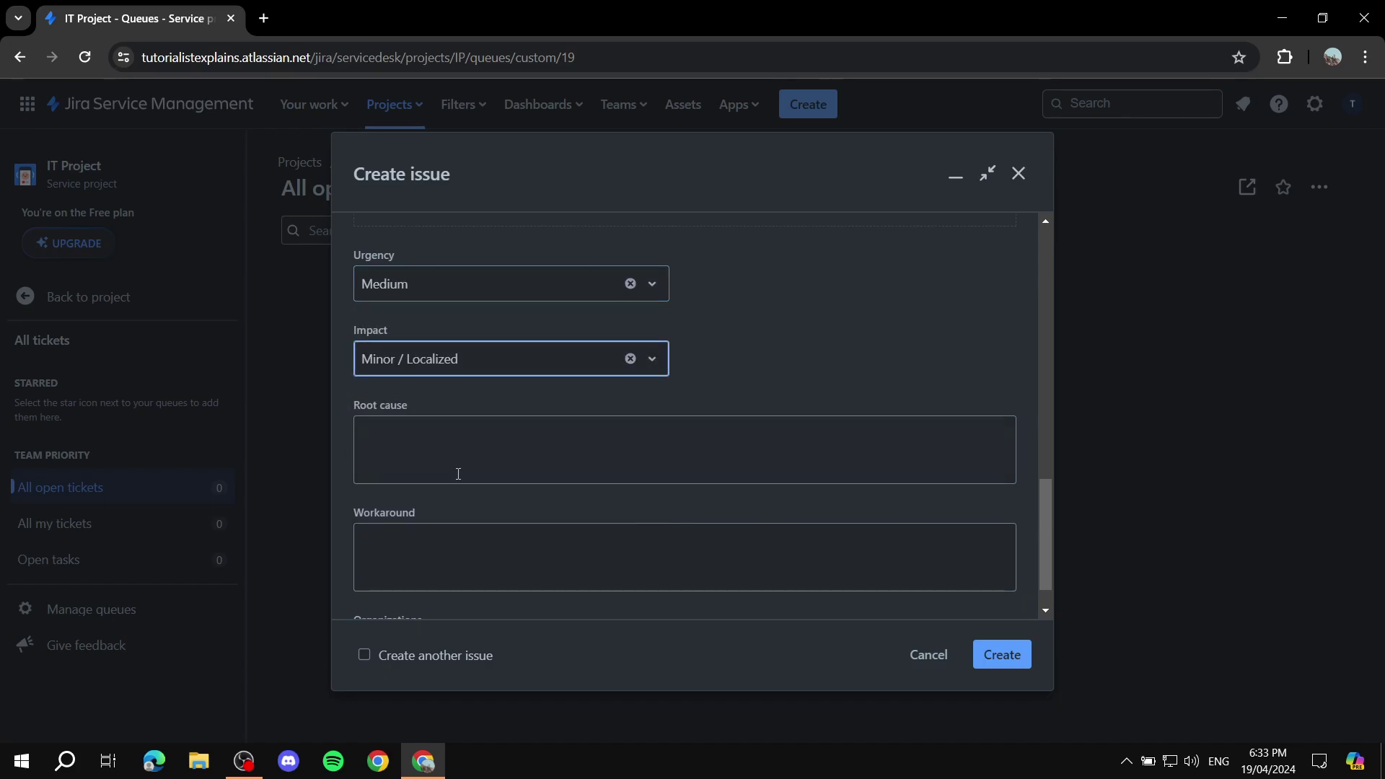
- Select the suggested user as the person the request is raised on behalf of, and create the issue
{"action": "scroll", "coordinate": [460, 479], "scroll_direction": "down", "scroll_amount": 1}
{"action": "scroll", "coordinate": [479, 356], "scroll_direction": "up", "scroll_amount": 6}
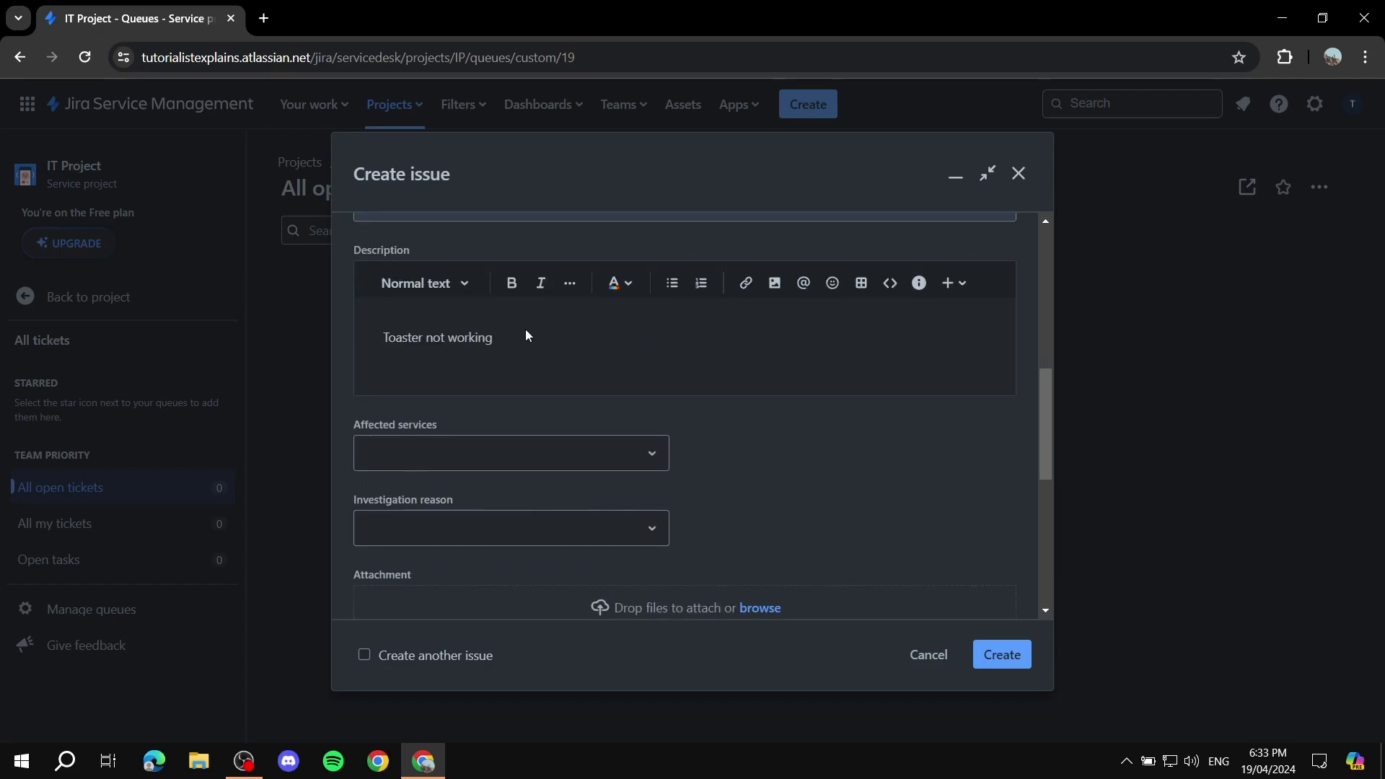
{"action": "left_click", "coordinate": [570, 394]}
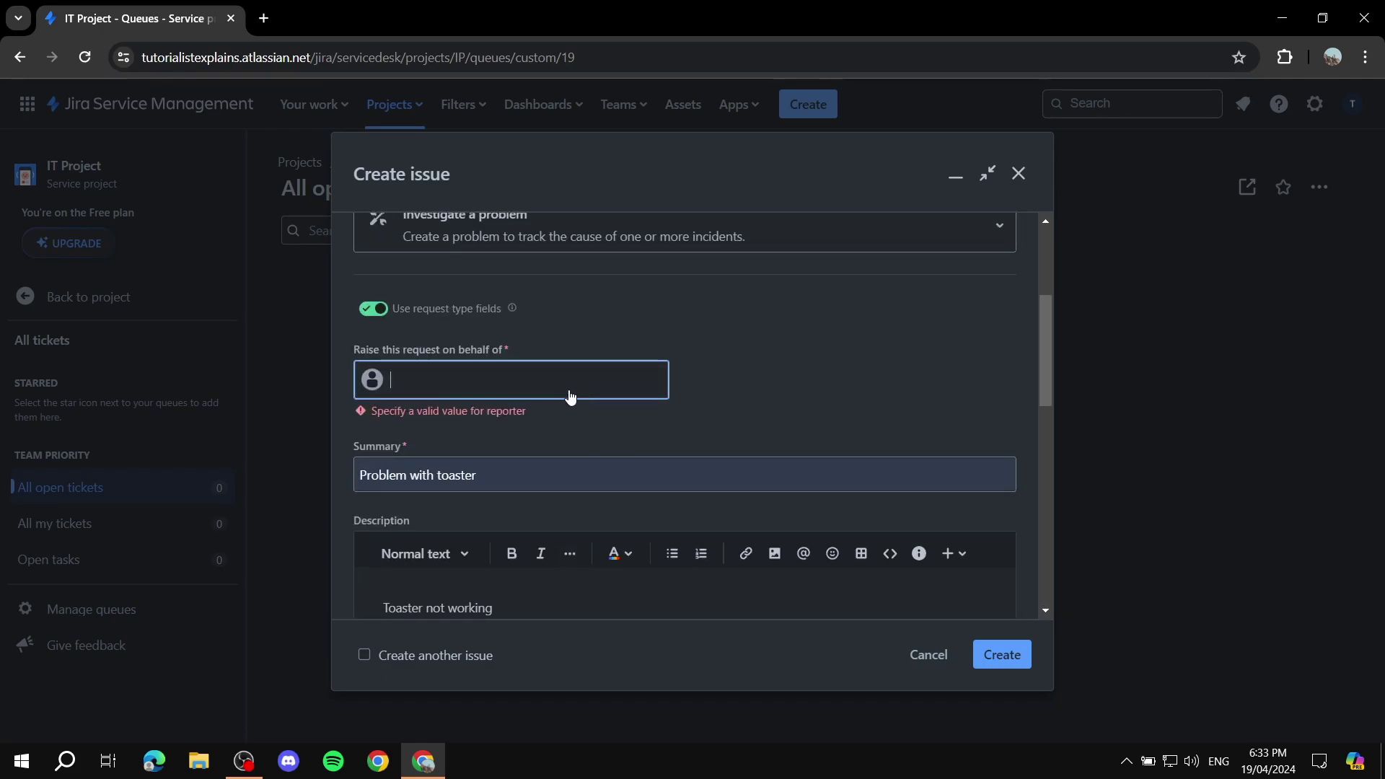
{"action": "left_click", "coordinate": [541, 445]}
{"action": "left_click", "coordinate": [1000, 657]}
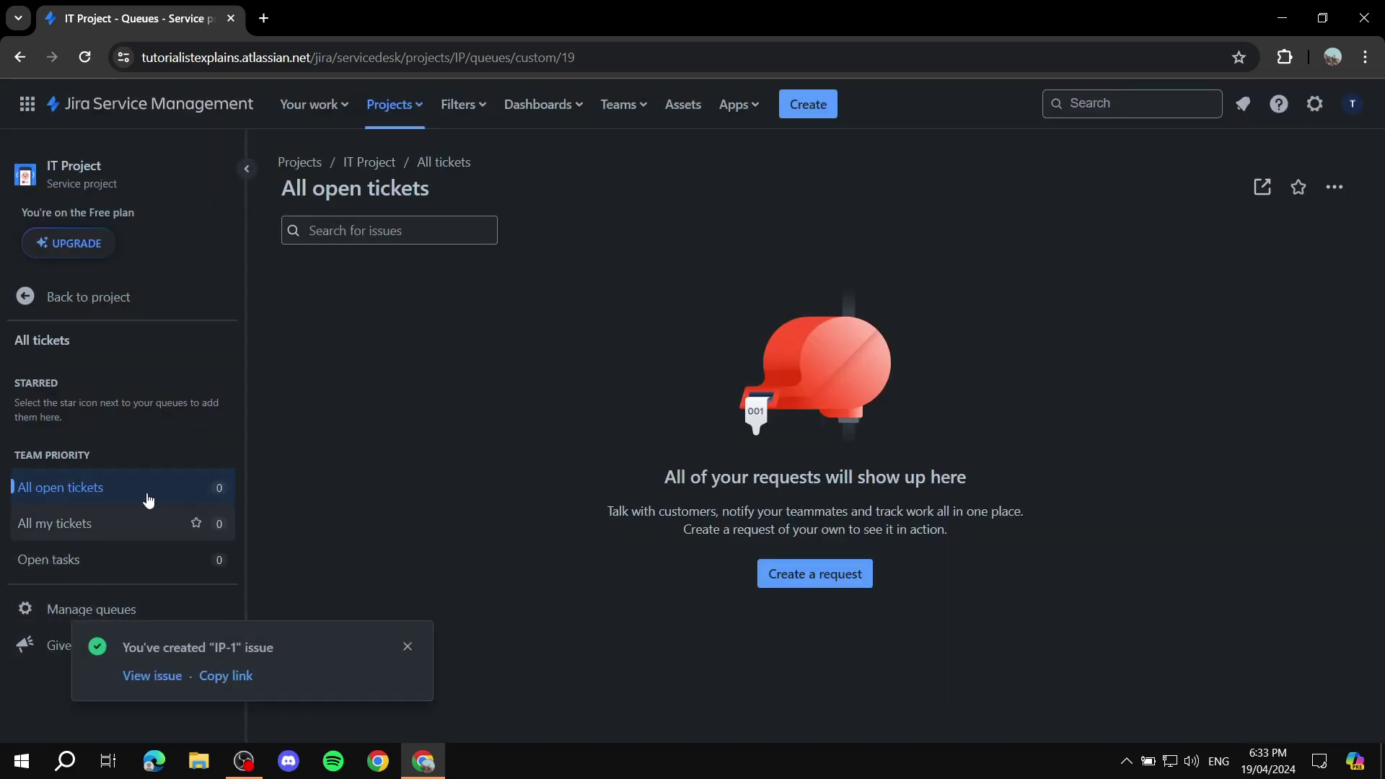
- Reload the All open tickets queue and assign the Problem with toaster ticket to your own account
{"action": "left_click", "coordinate": [408, 649]}
{"action": "left_click", "coordinate": [84, 57]}
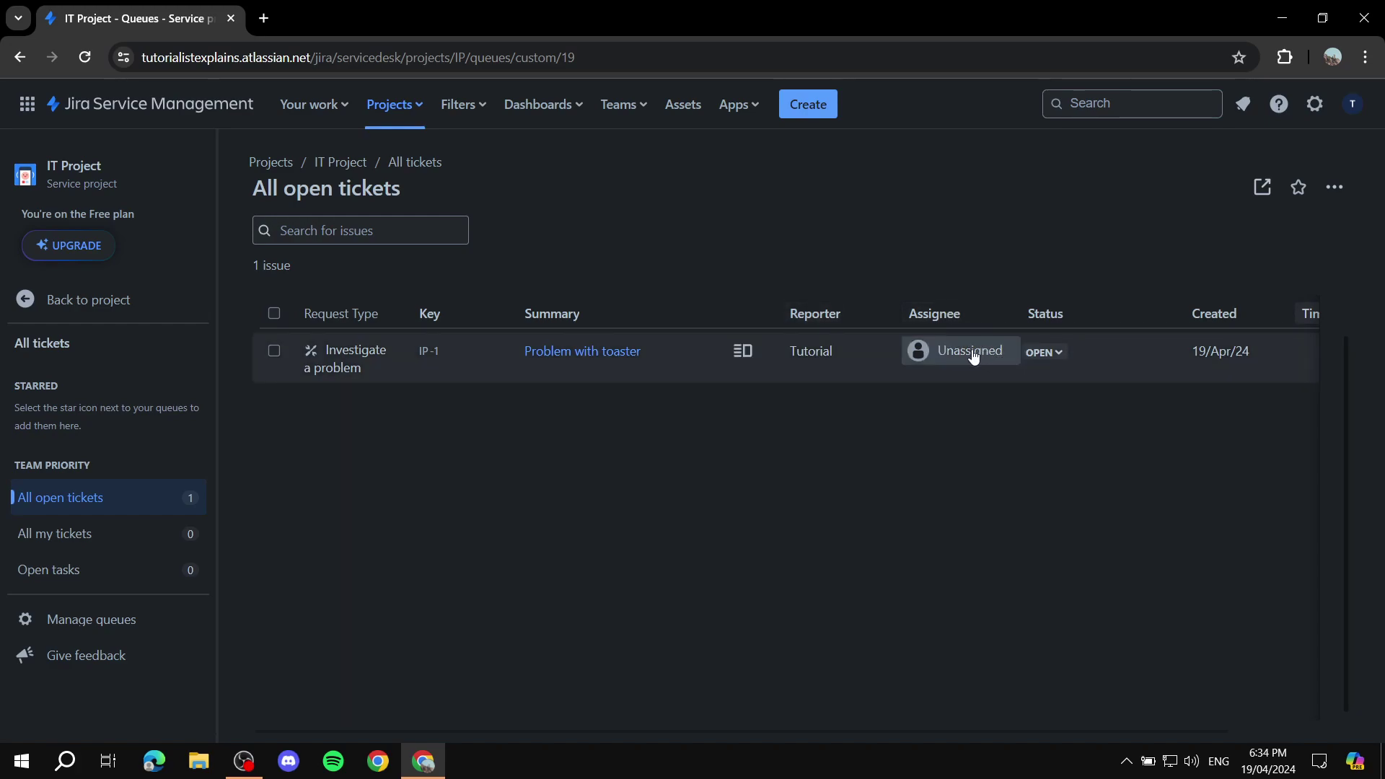
{"action": "left_click", "coordinate": [942, 361]}
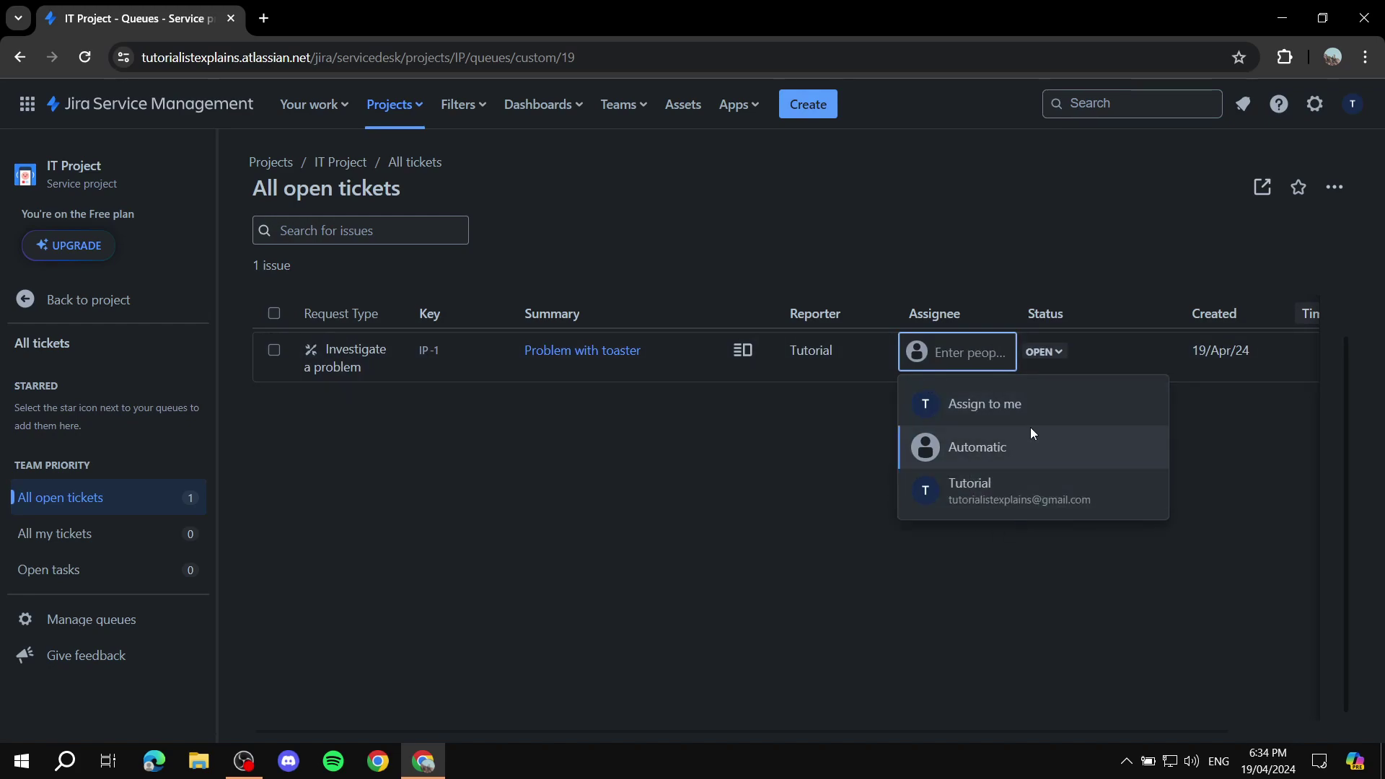
{"action": "type", "text": "Tut"}
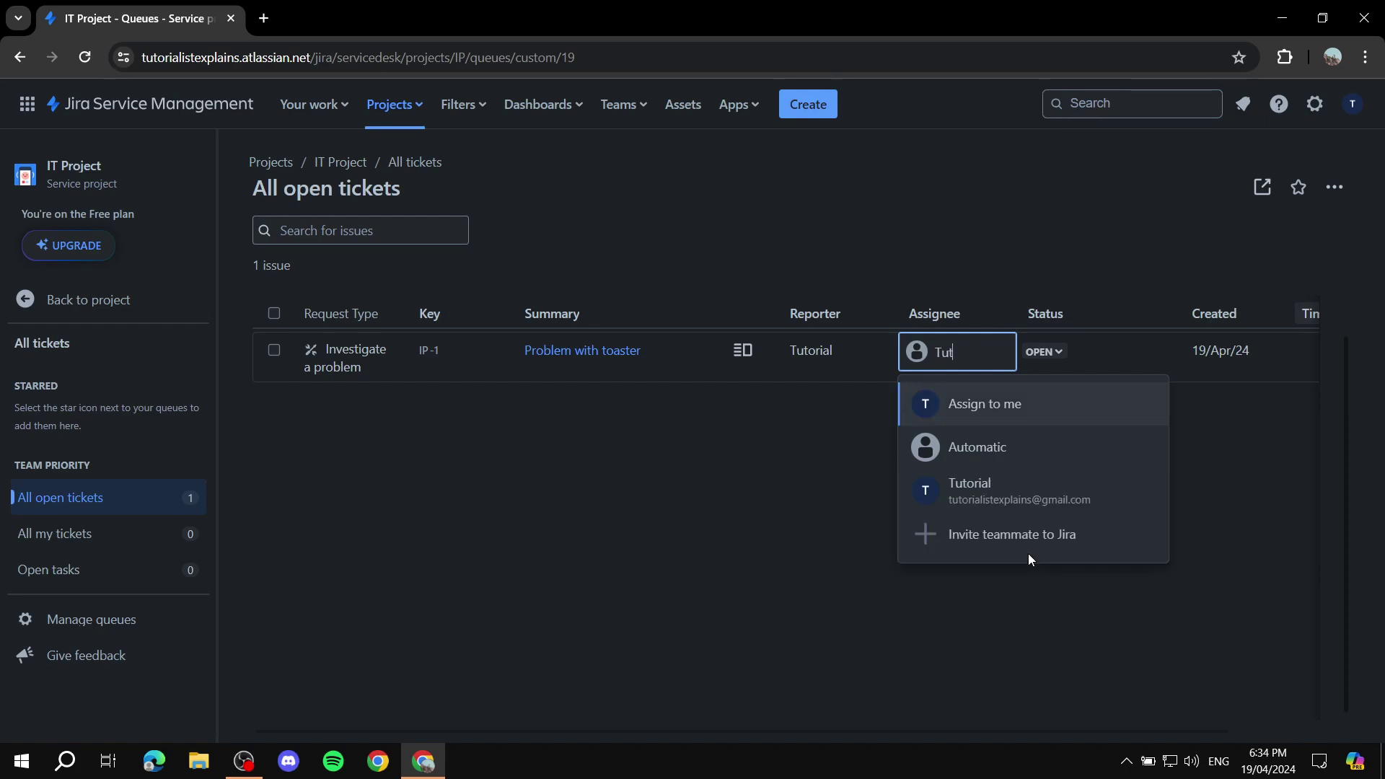
{"action": "left_click", "coordinate": [974, 497]}
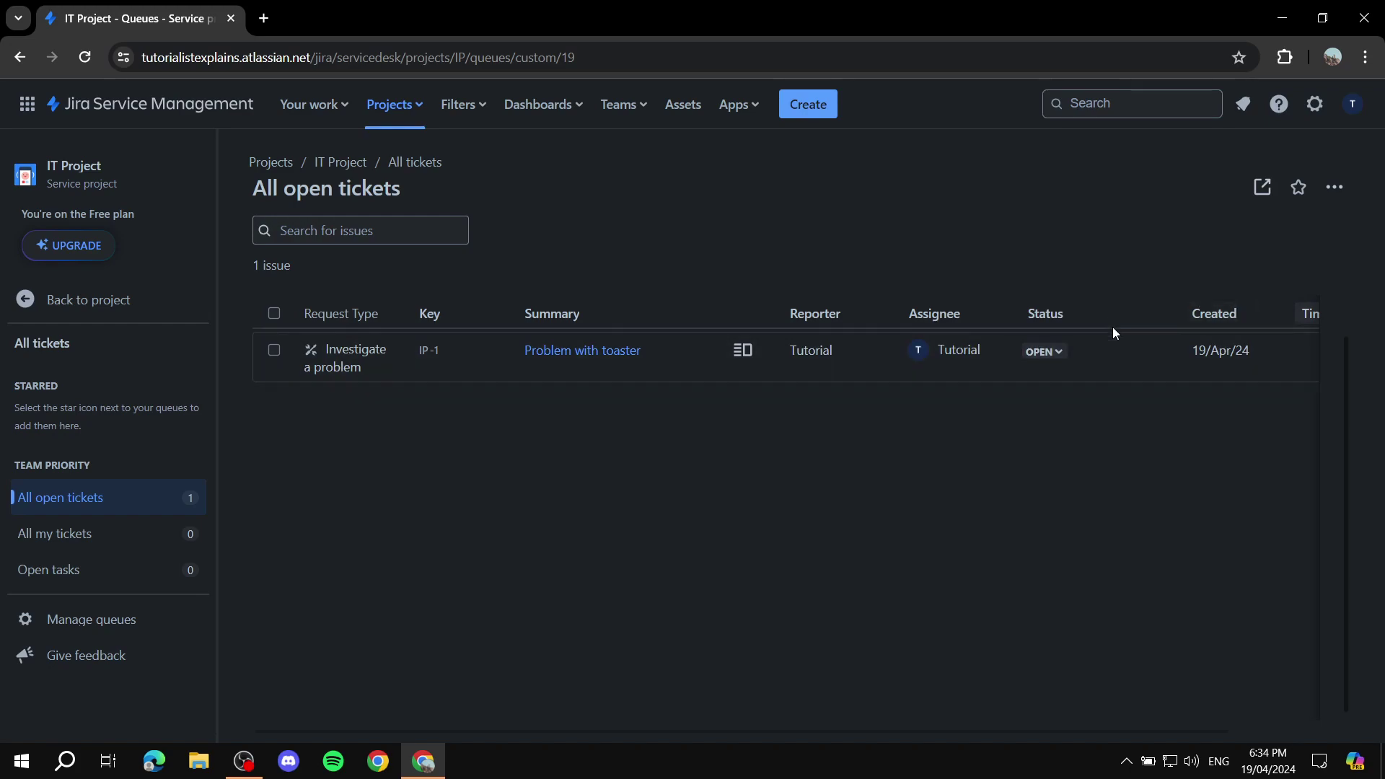
- Review the status transitions available for the Problem with toaster ticket without changing its status
{"action": "scroll", "coordinate": [577, 733], "scroll_direction": "right", "scroll_amount": 3}
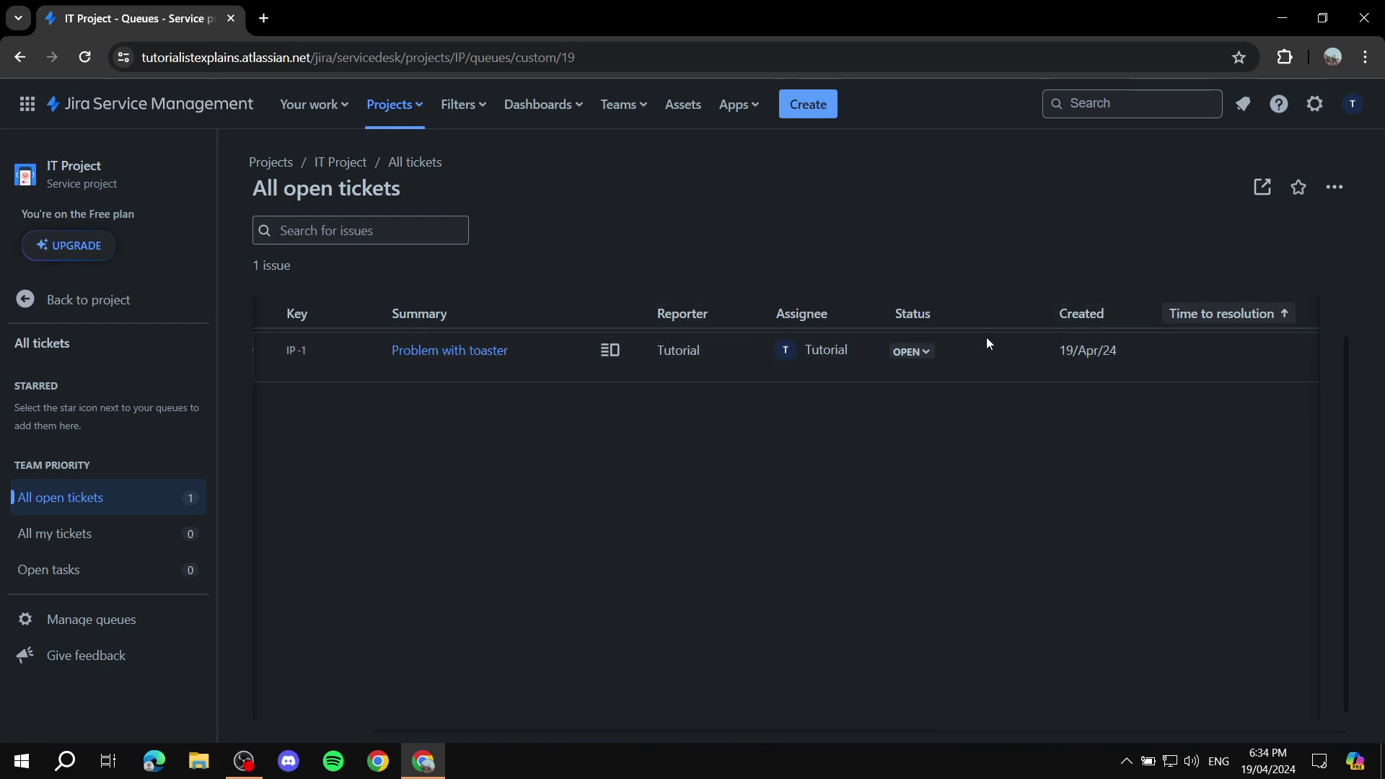
{"action": "left_click", "coordinate": [915, 353]}
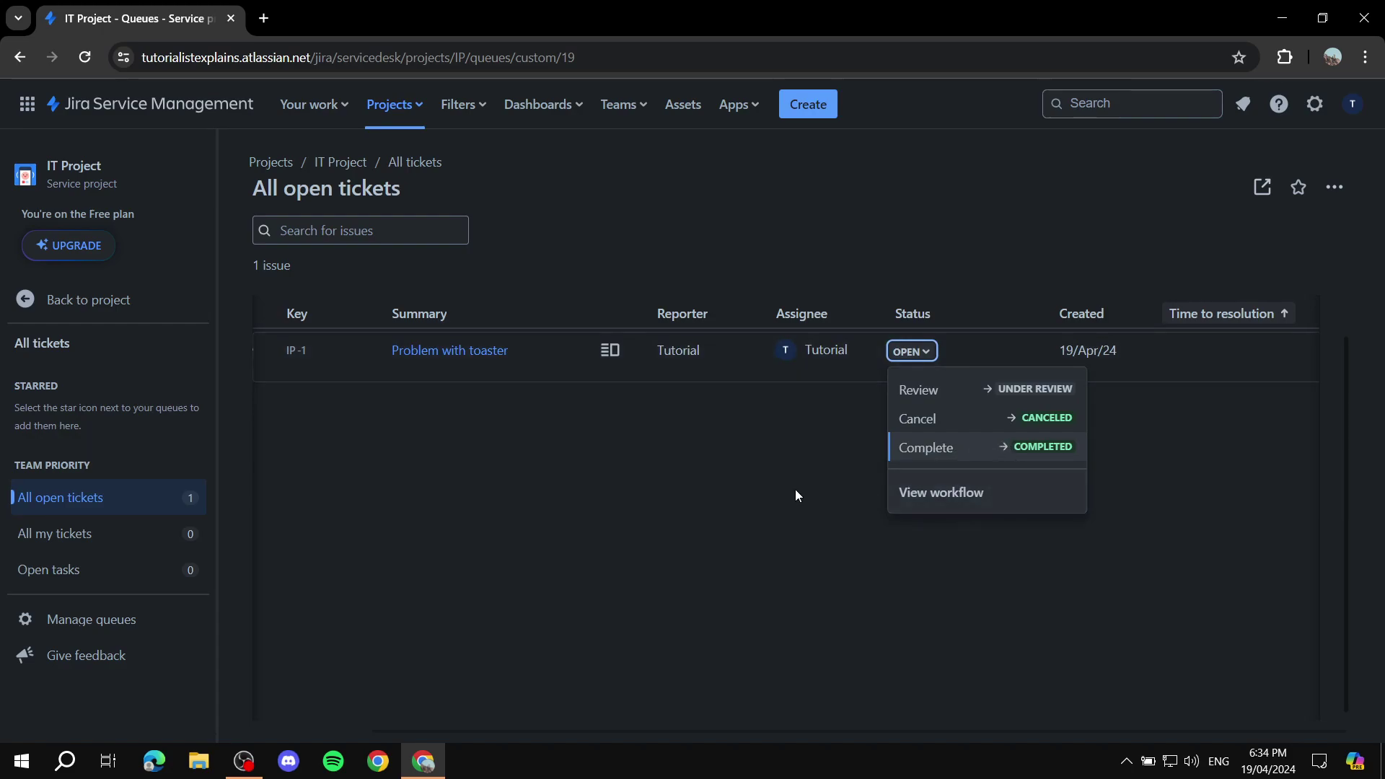
{"action": "left_click", "coordinate": [713, 502]}
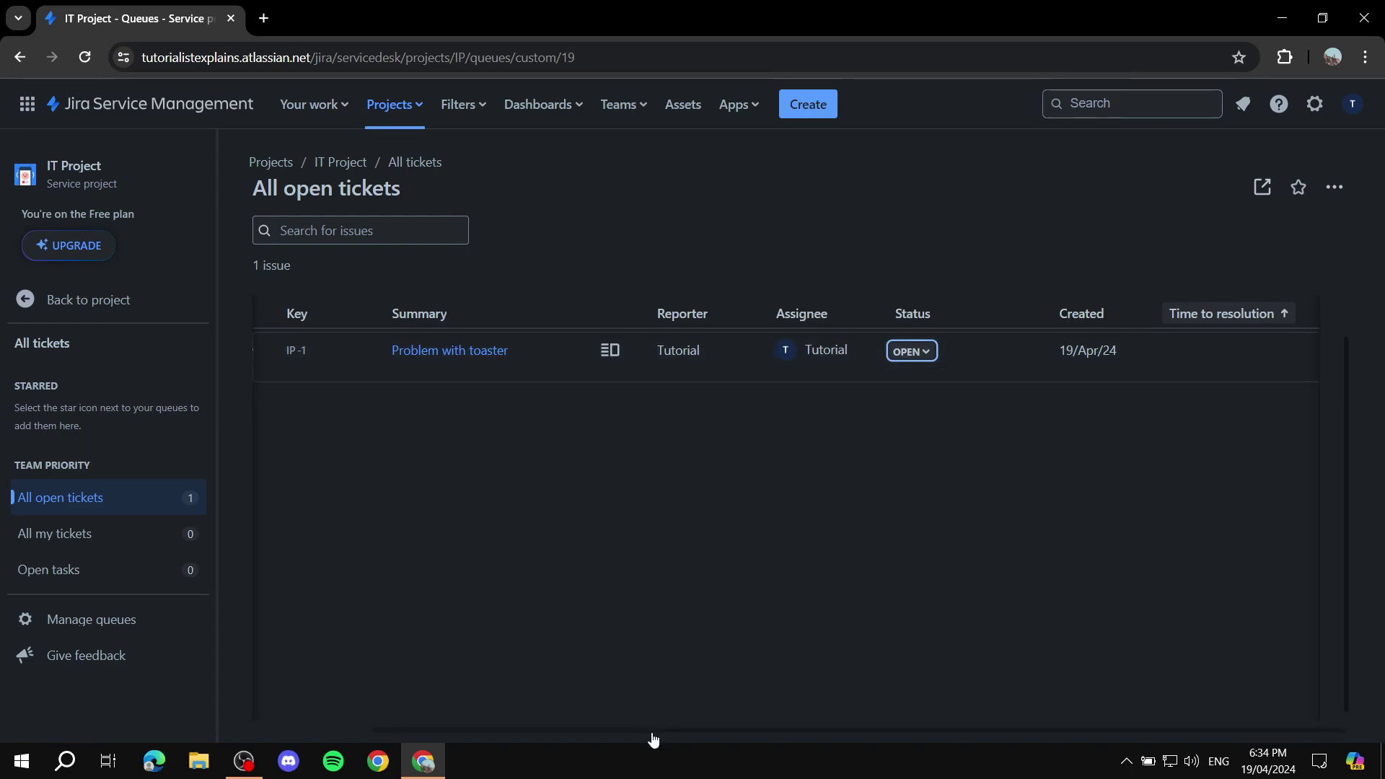
- View IT Project's board and check the list of work assigned to your own account
{"action": "left_click", "coordinate": [88, 300]}
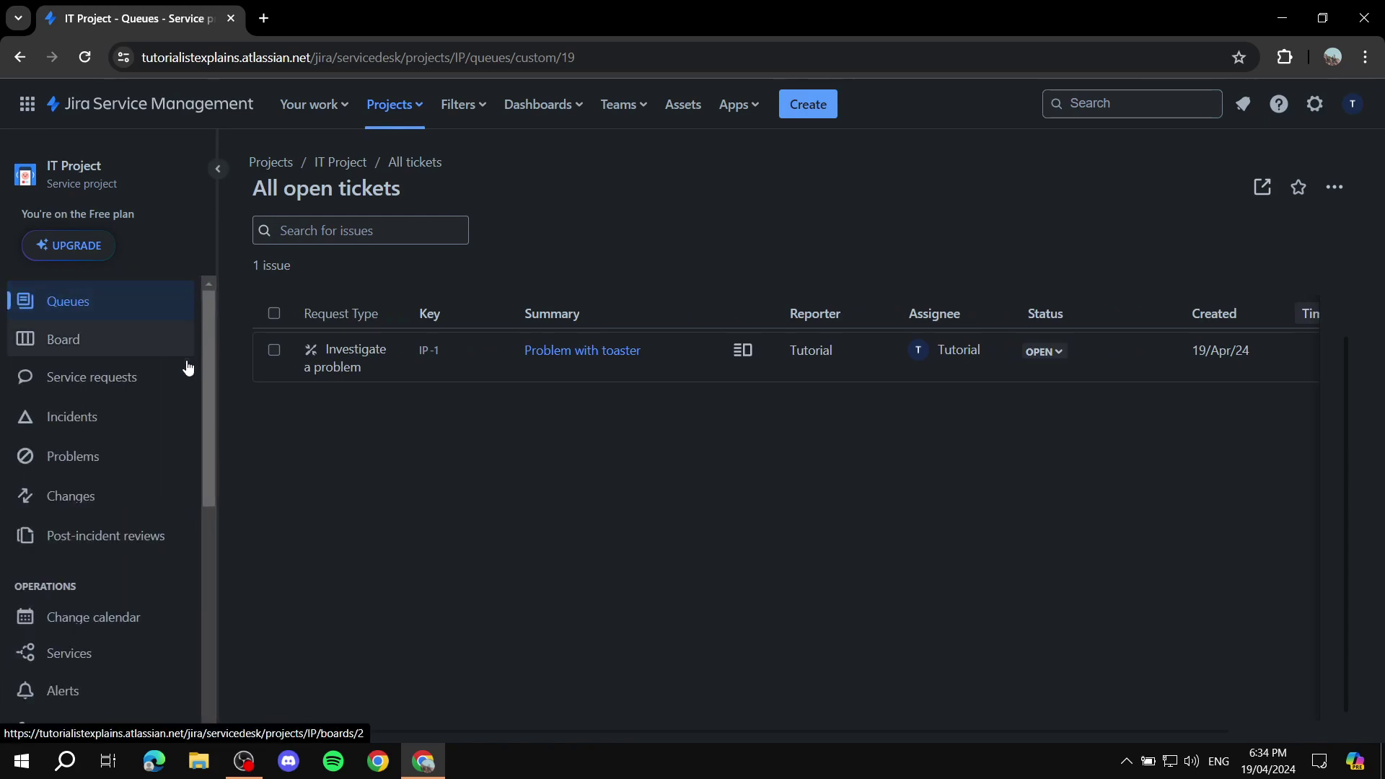
{"action": "left_click", "coordinate": [127, 351]}
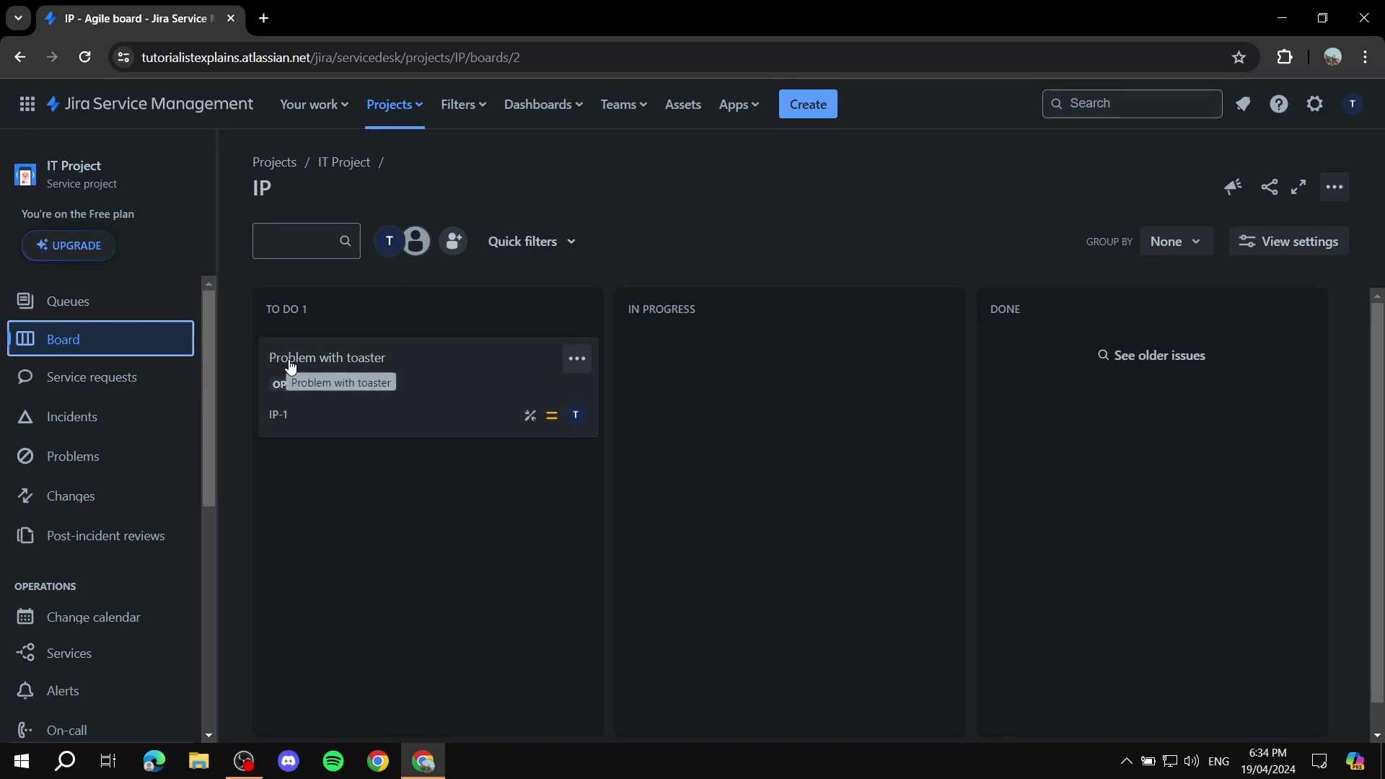
{"action": "left_click", "coordinate": [328, 103]}
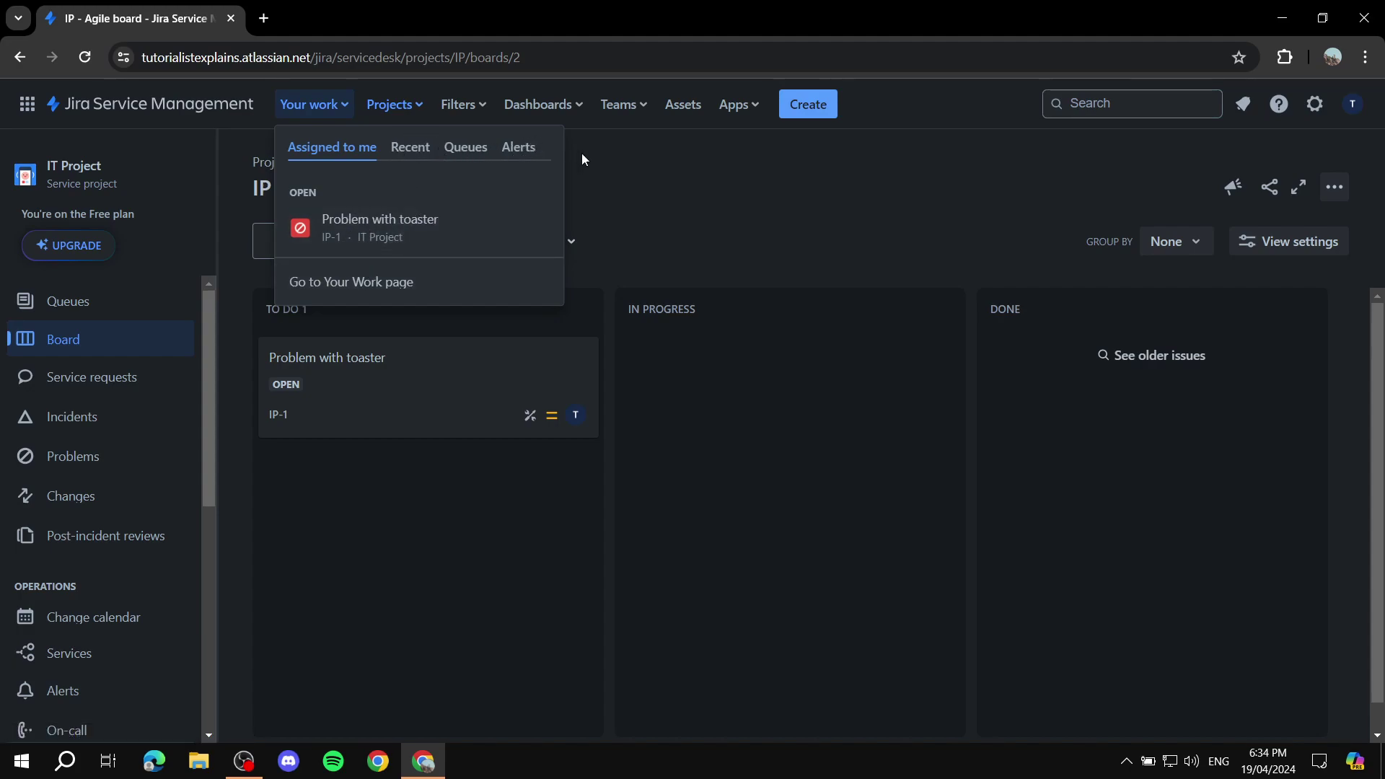
{"action": "left_click", "coordinate": [678, 173]}
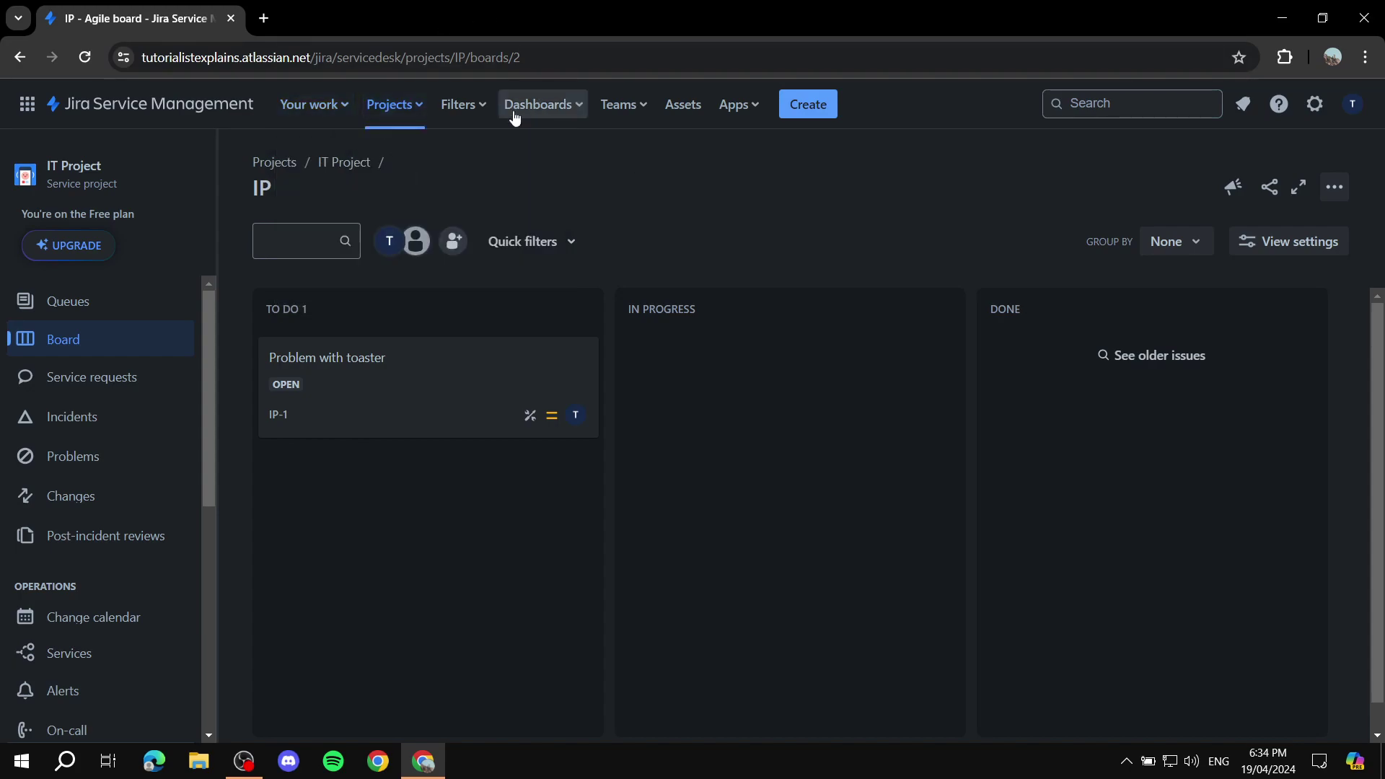
- Create a new project named Example from the Blank project template for work management
{"action": "left_click", "coordinate": [410, 109]}
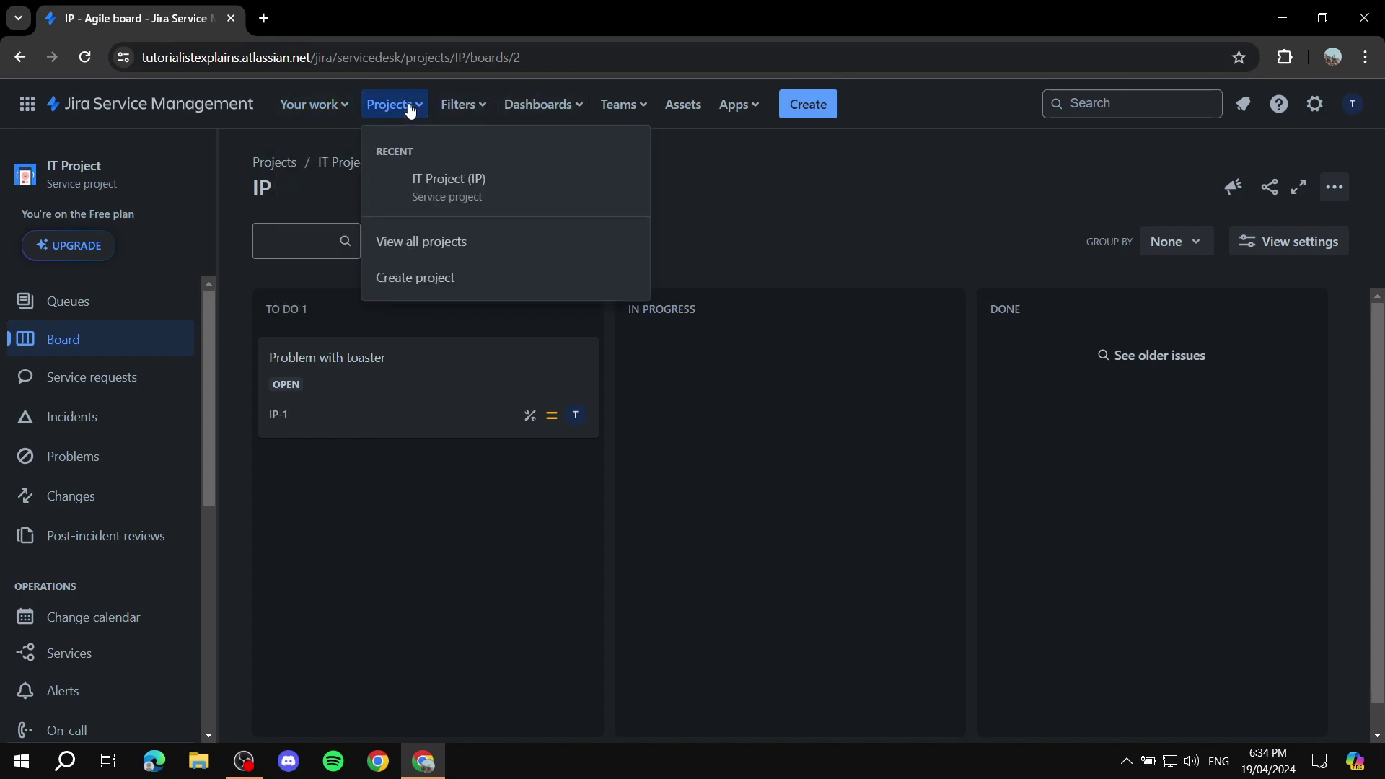
{"action": "left_click", "coordinate": [460, 252]}
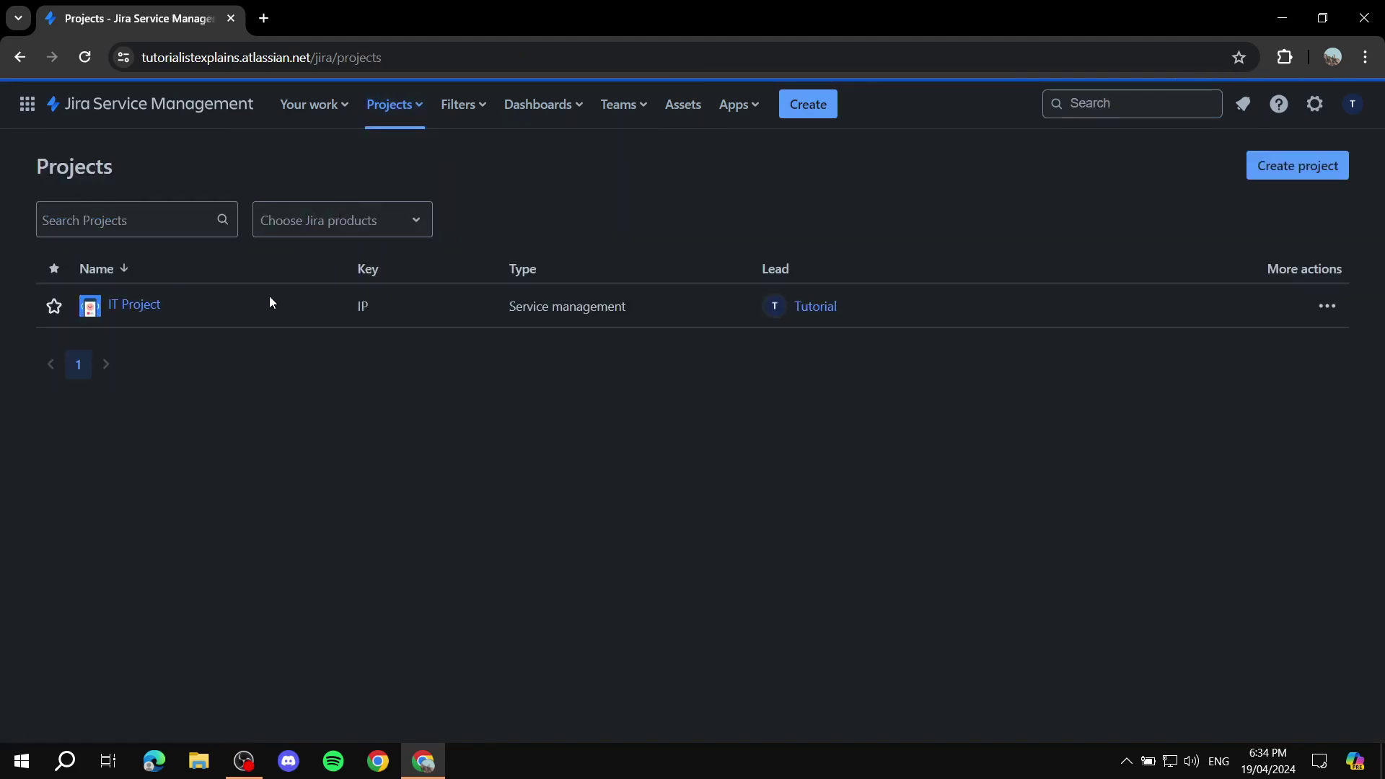
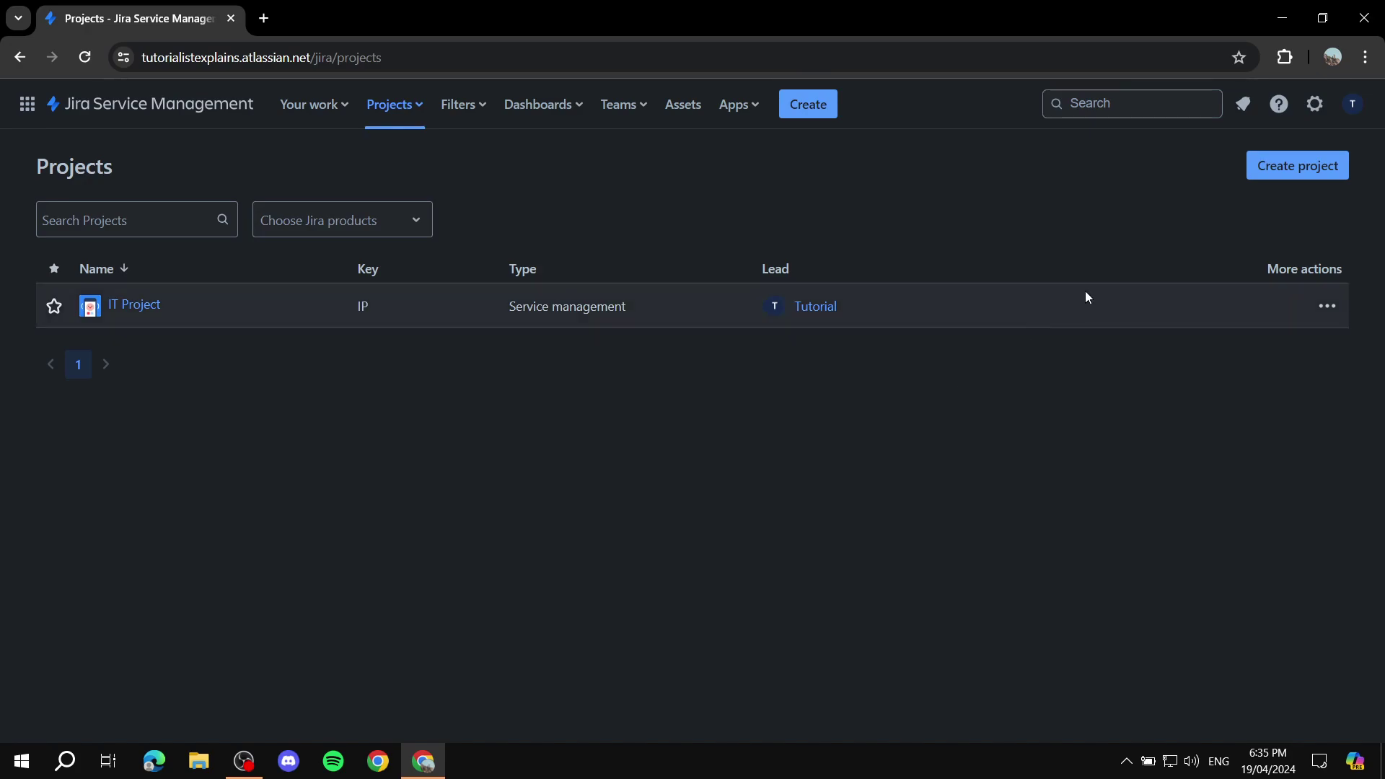
{"action": "left_click", "coordinate": [1321, 165]}
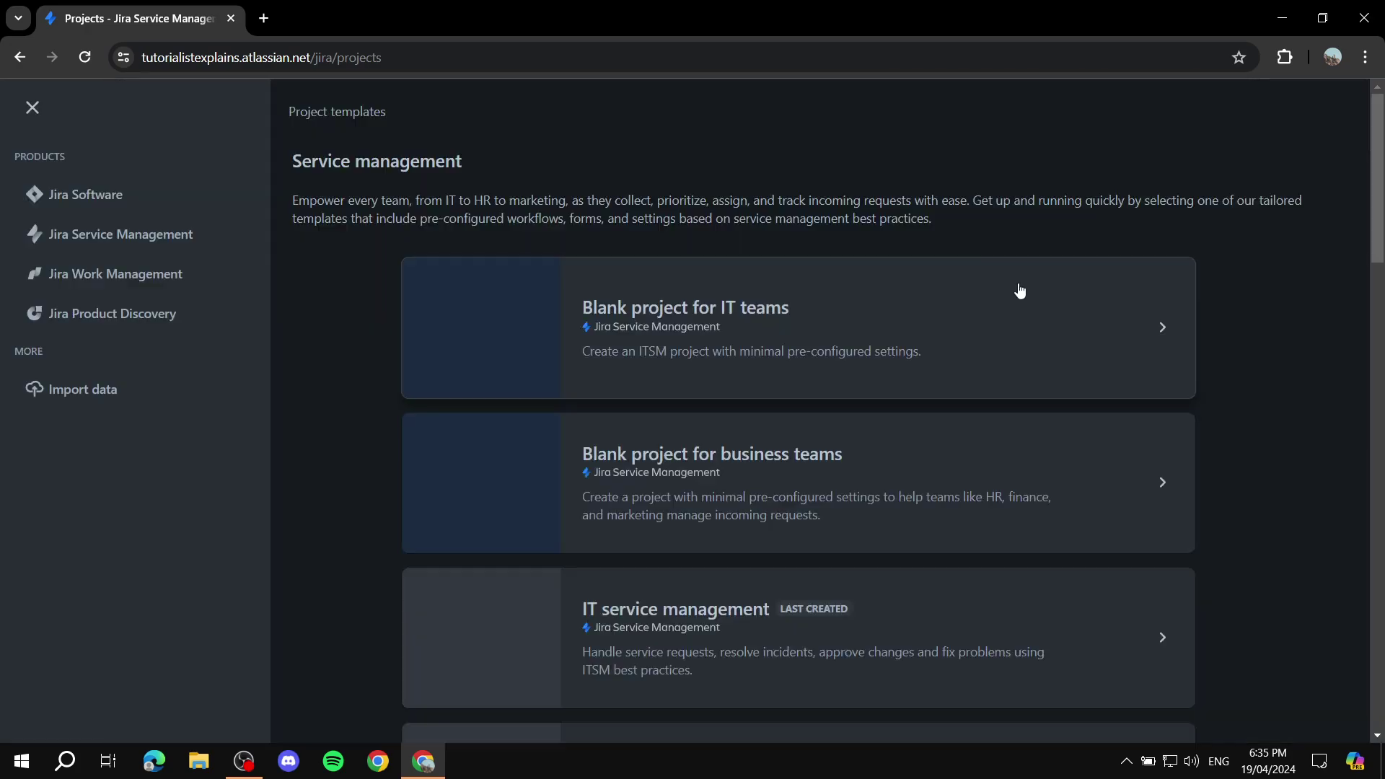
{"action": "left_click", "coordinate": [27, 292]}
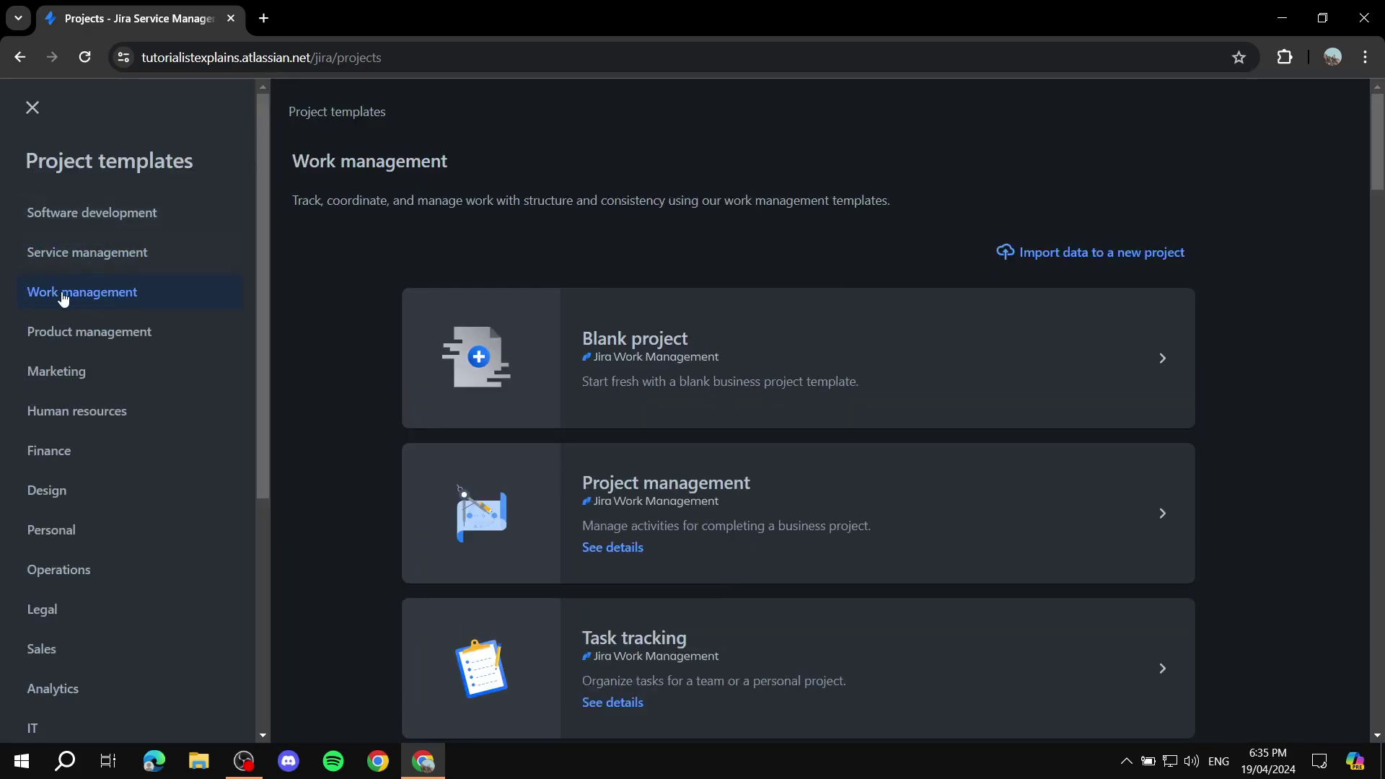
{"action": "left_click", "coordinate": [908, 331]}
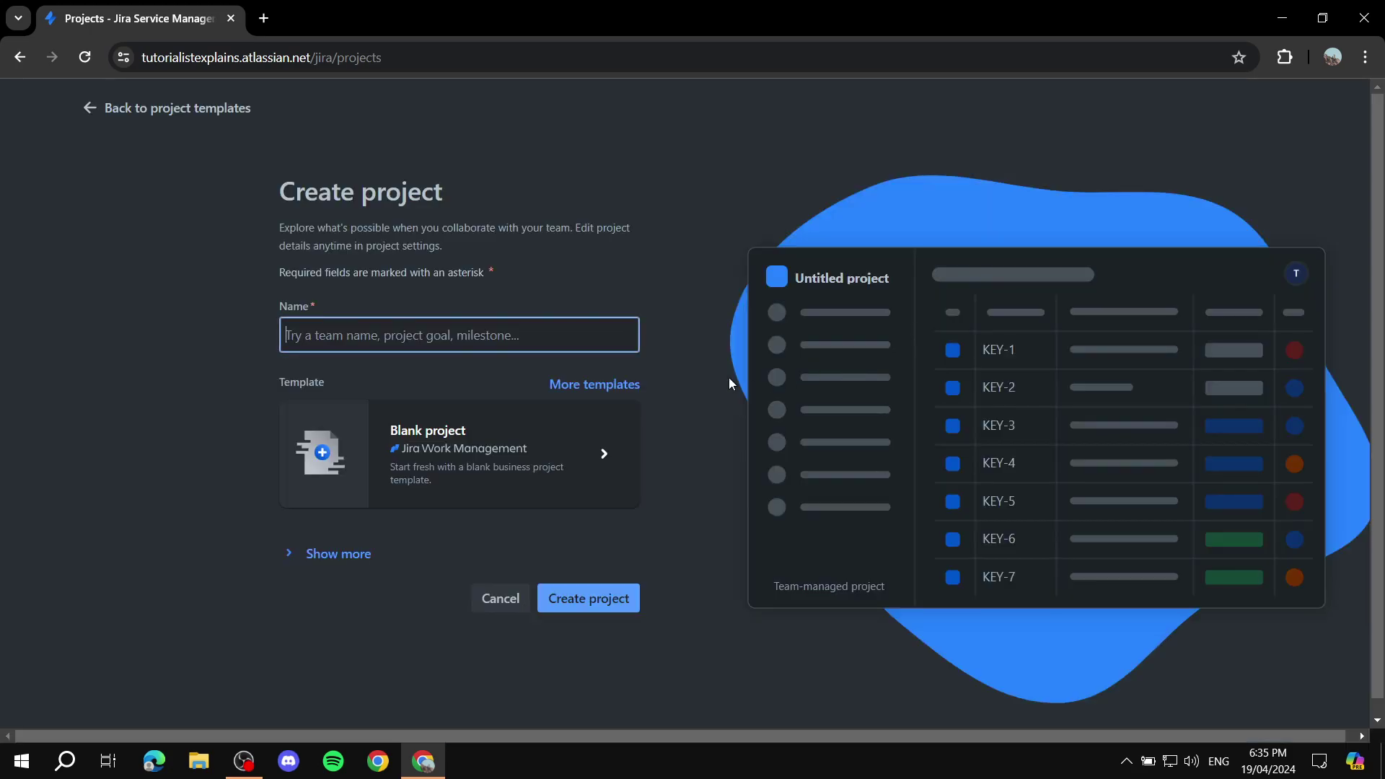
{"action": "left_click", "coordinate": [517, 329]}
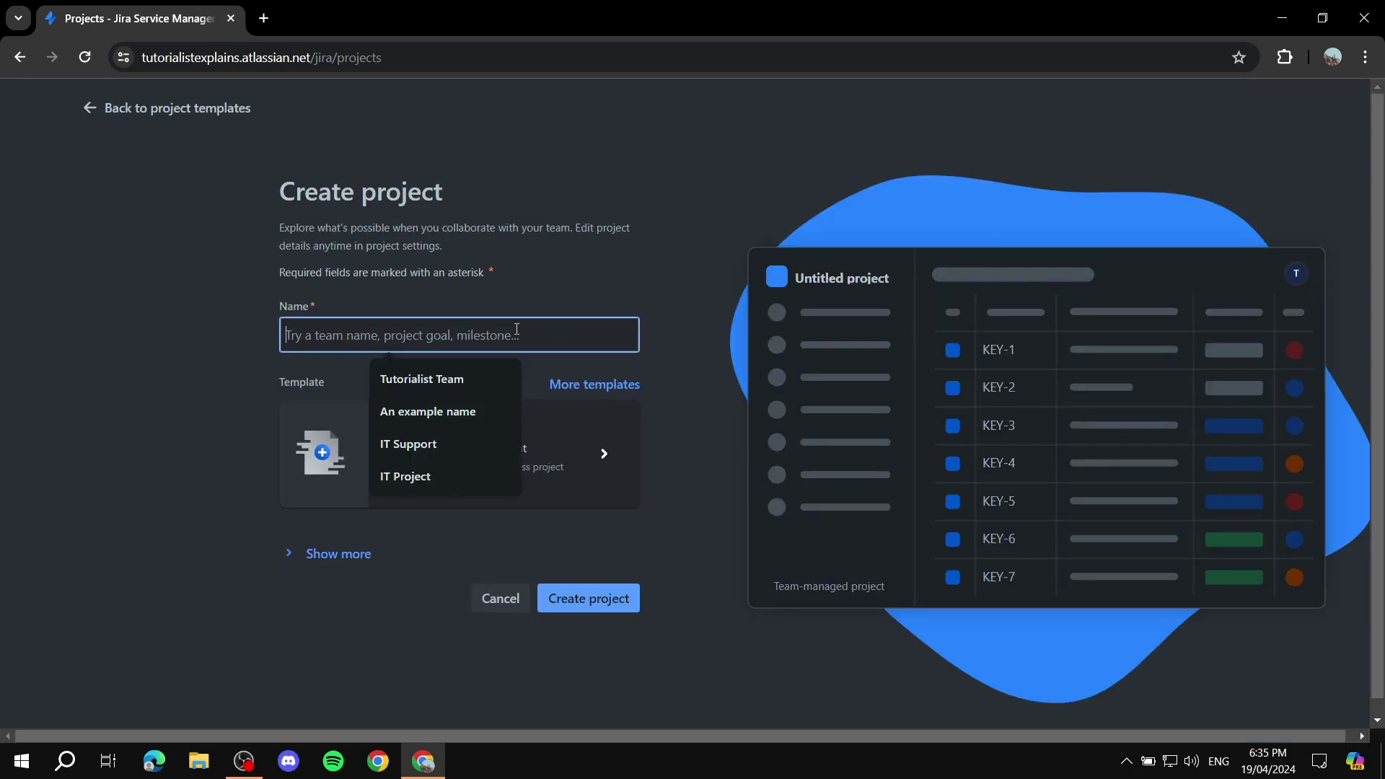
{"action": "type", "text": "Example"}
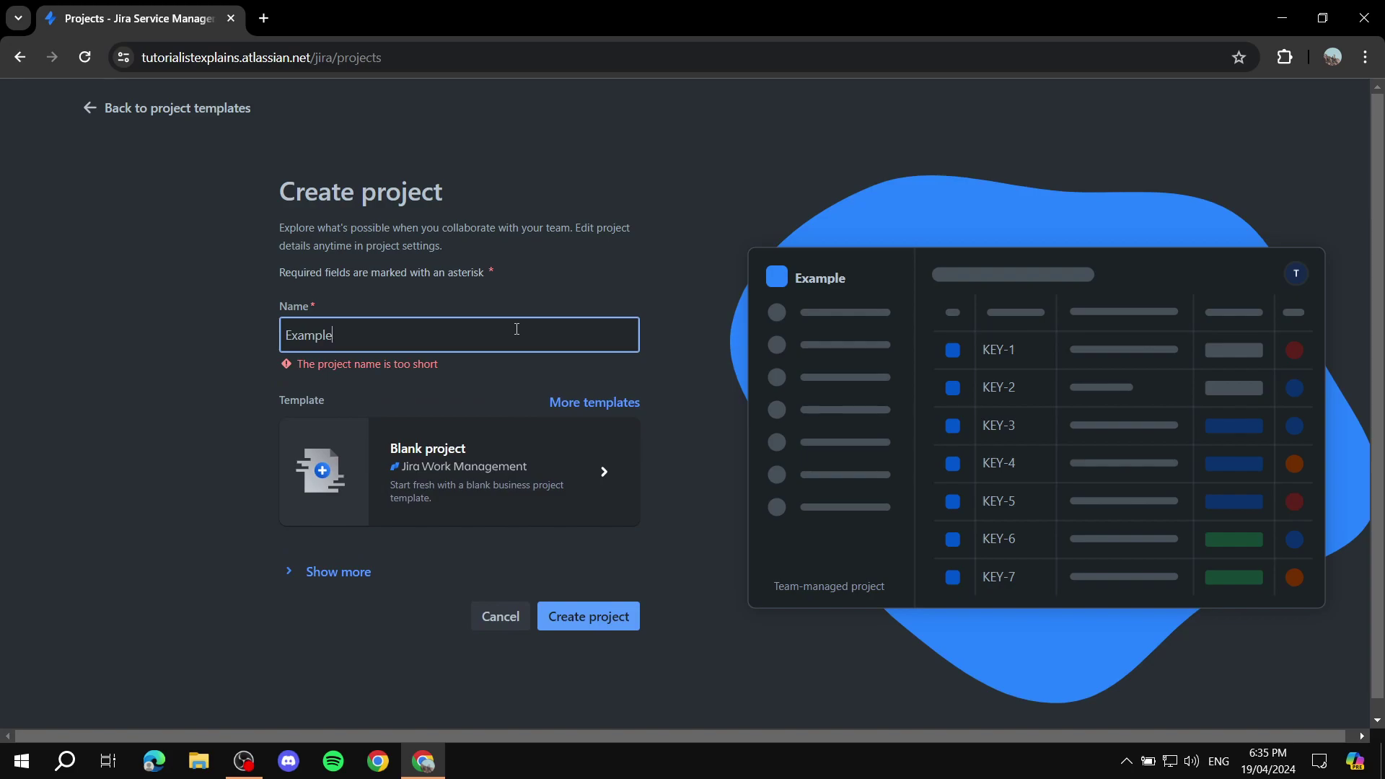
{"action": "left_click", "coordinate": [573, 603]}
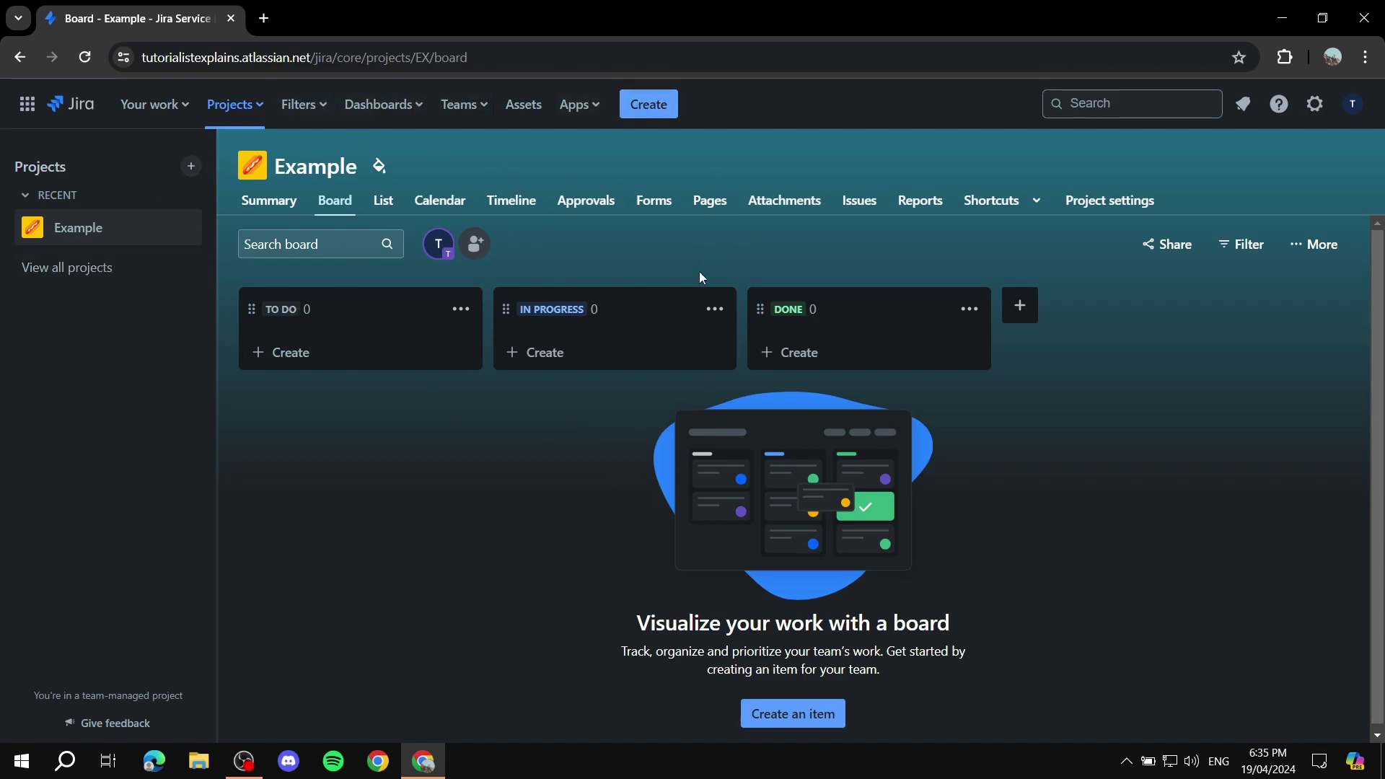
- Add a task "Write the introduction of a script" to the board's To Do column
{"action": "left_click", "coordinate": [310, 357]}
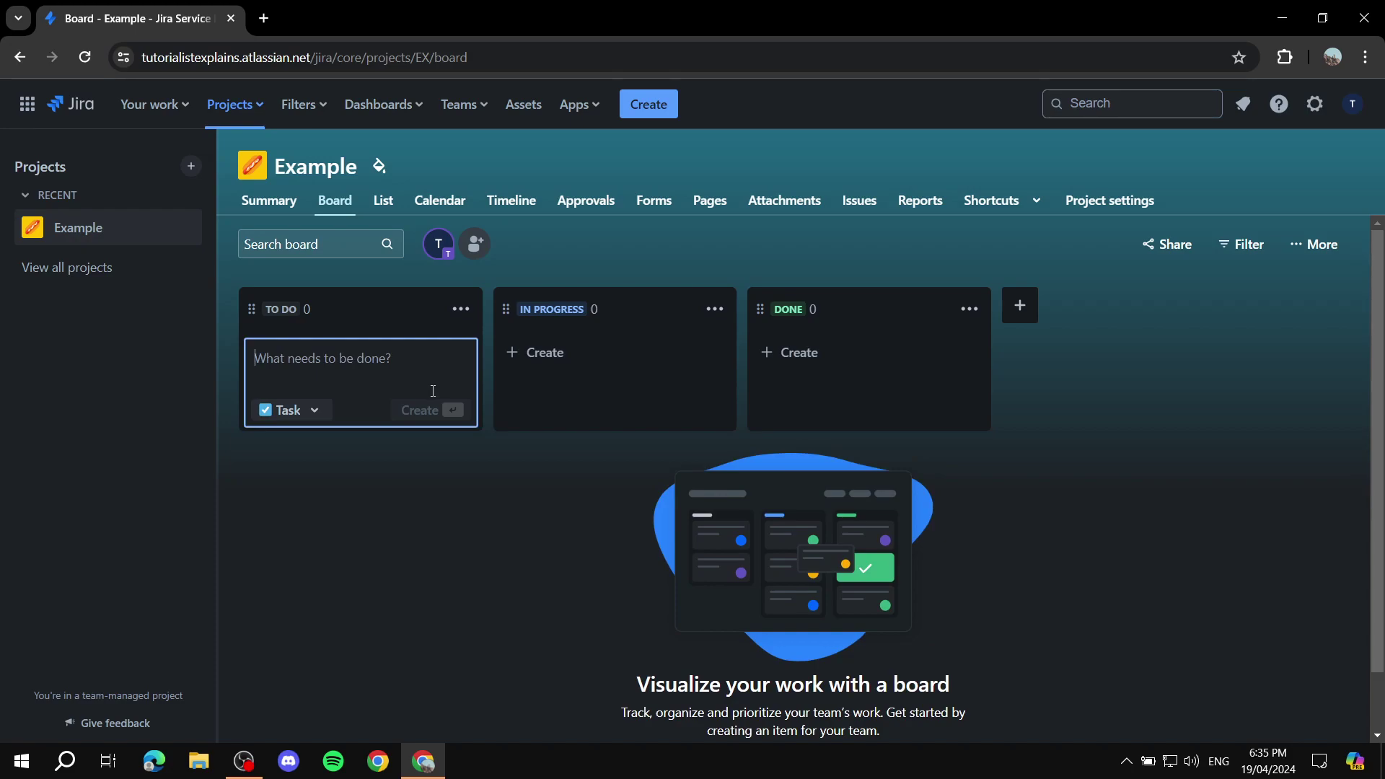
{"action": "type", "text": "Write t"}
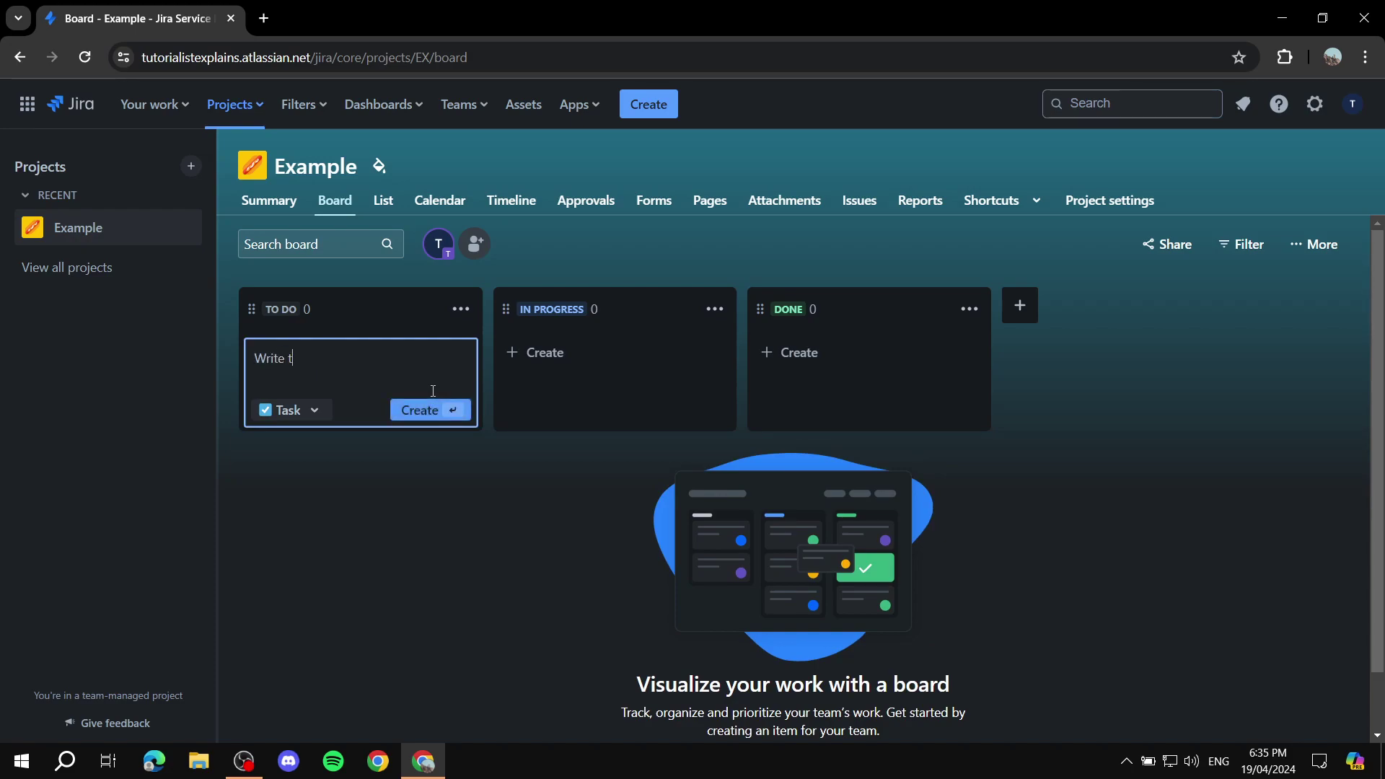
{"action": "type", "text": "he introduction of a script"}
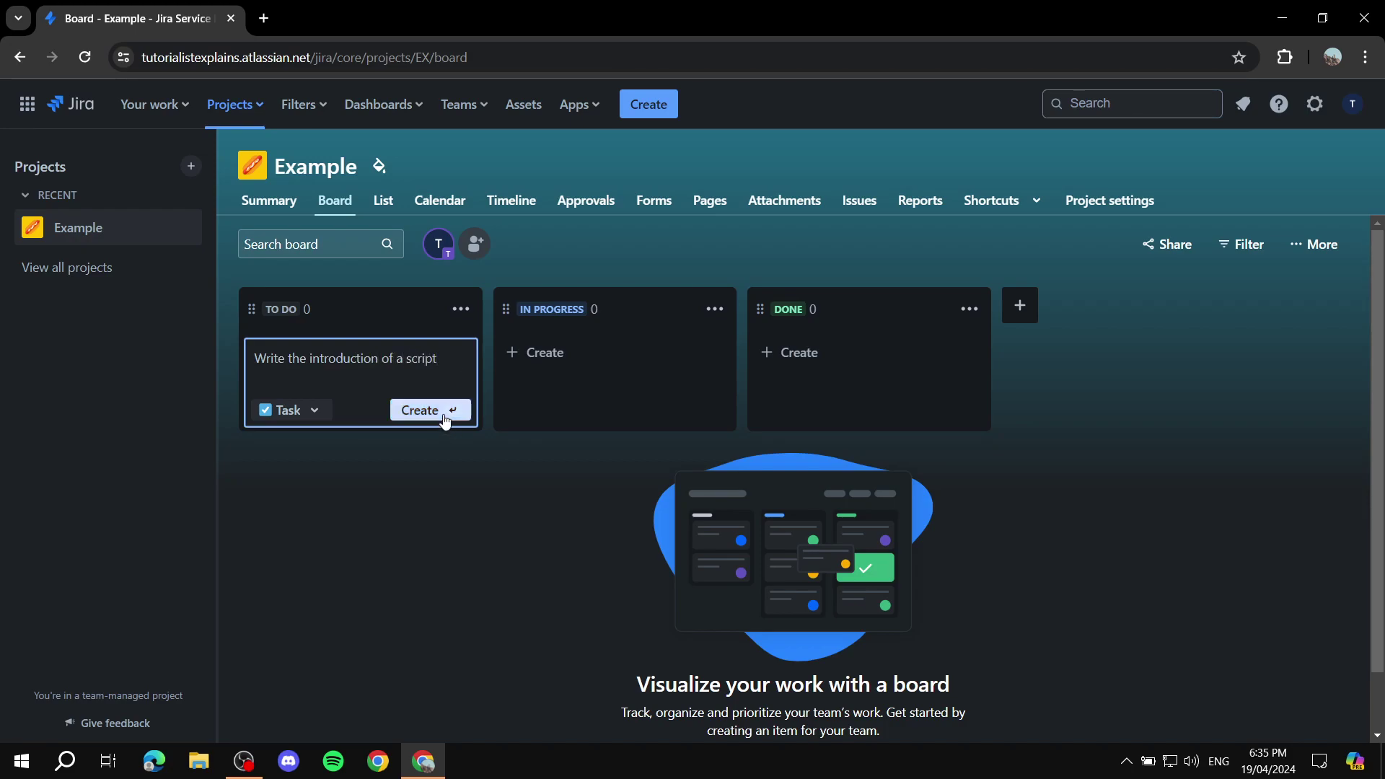
{"action": "left_click", "coordinate": [442, 411]}
- Open the script introduction task's details and assign it to your own account
{"action": "left_click", "coordinate": [349, 358]}
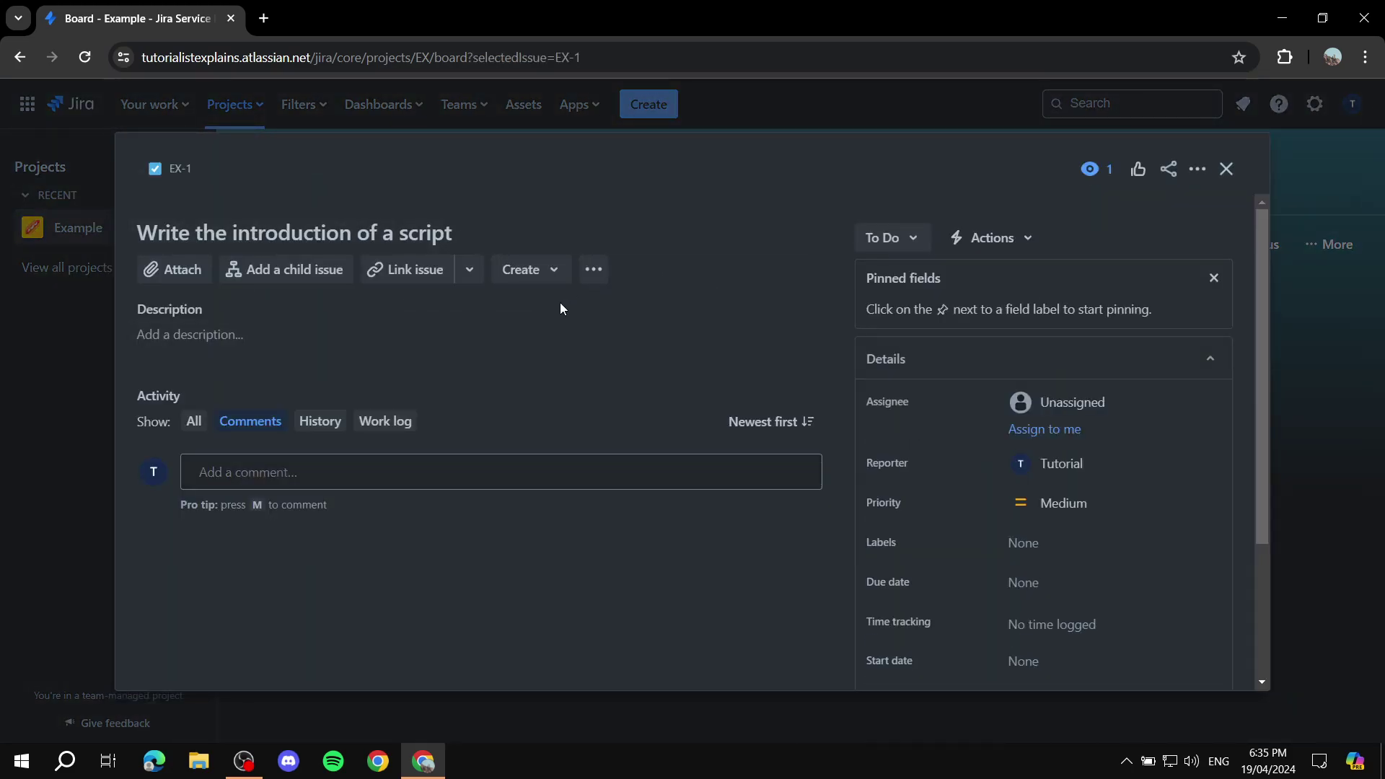
{"action": "left_click", "coordinate": [1127, 402]}
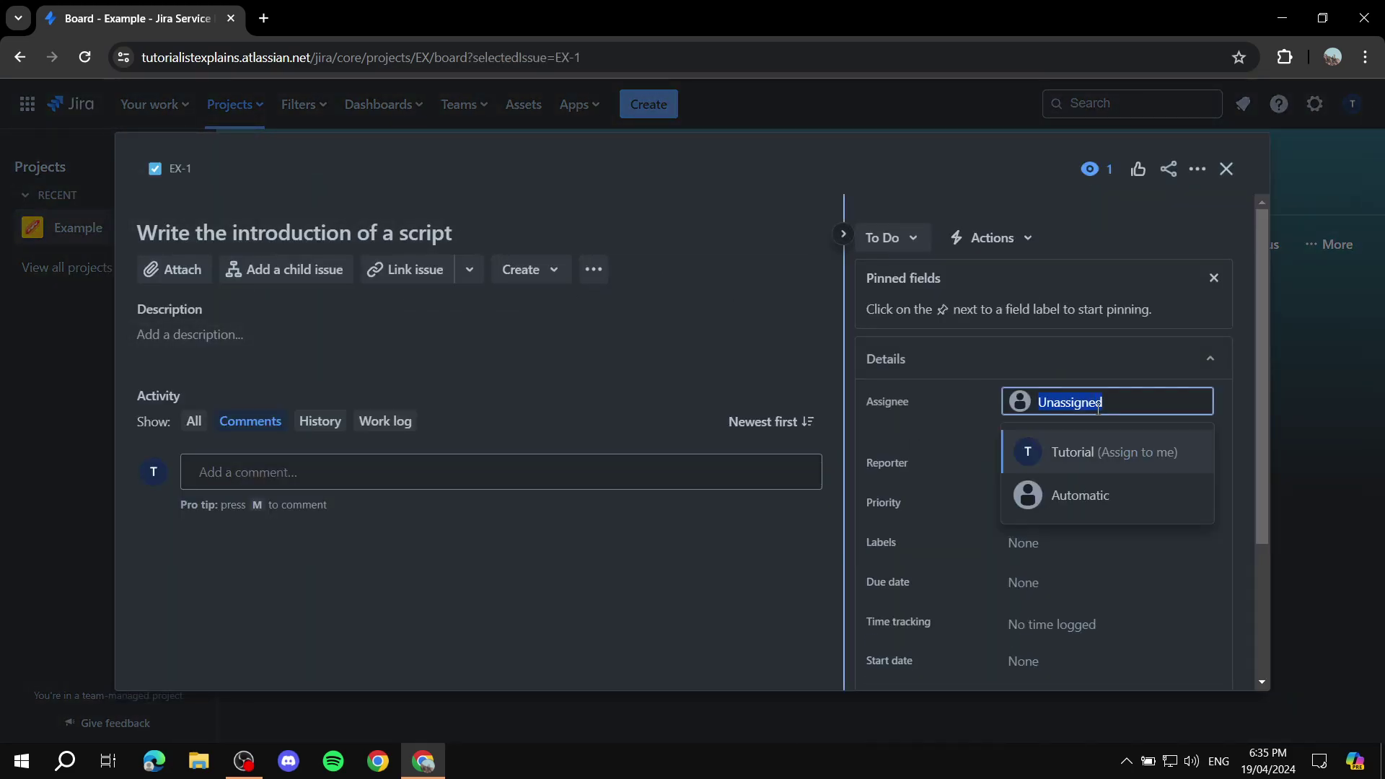
{"action": "left_click", "coordinate": [1087, 467]}
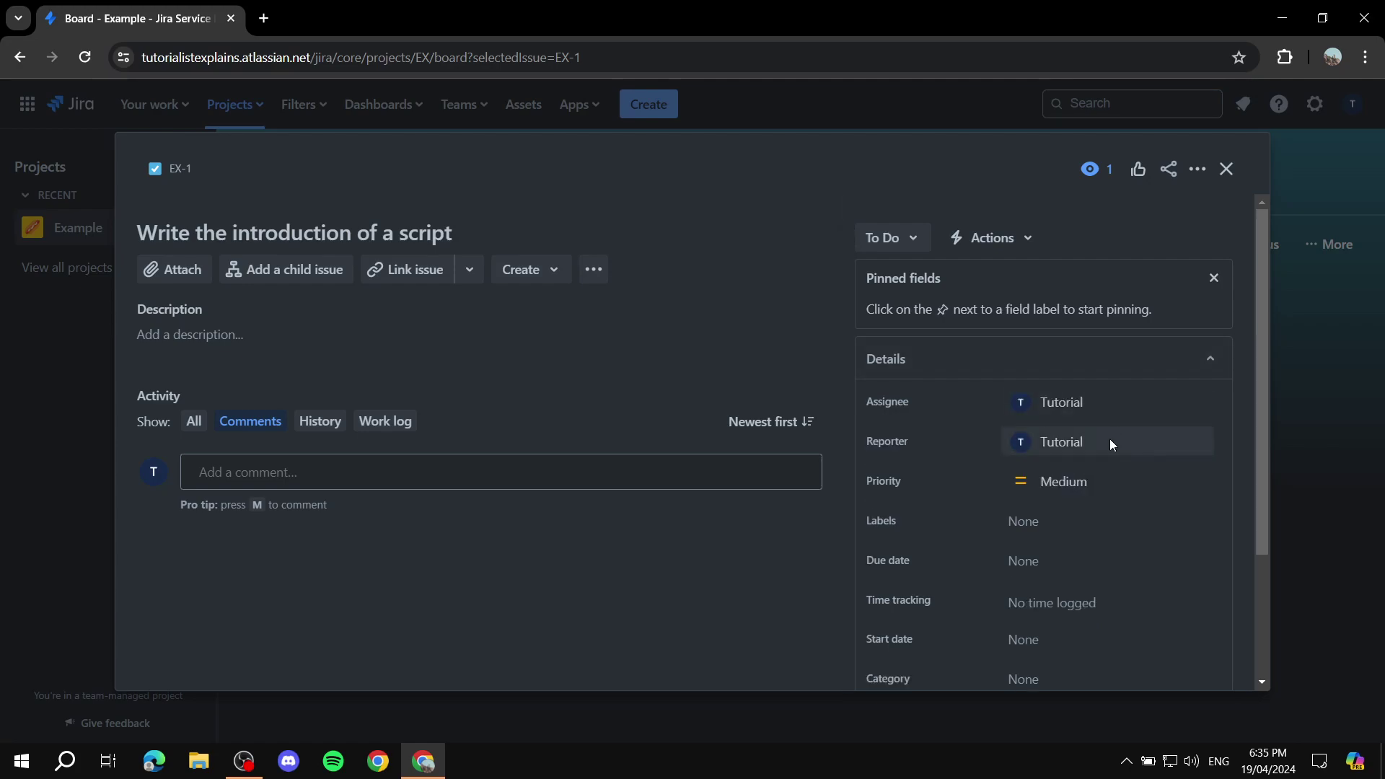
{"action": "scroll", "coordinate": [1111, 404], "scroll_direction": "down", "scroll_amount": 1}
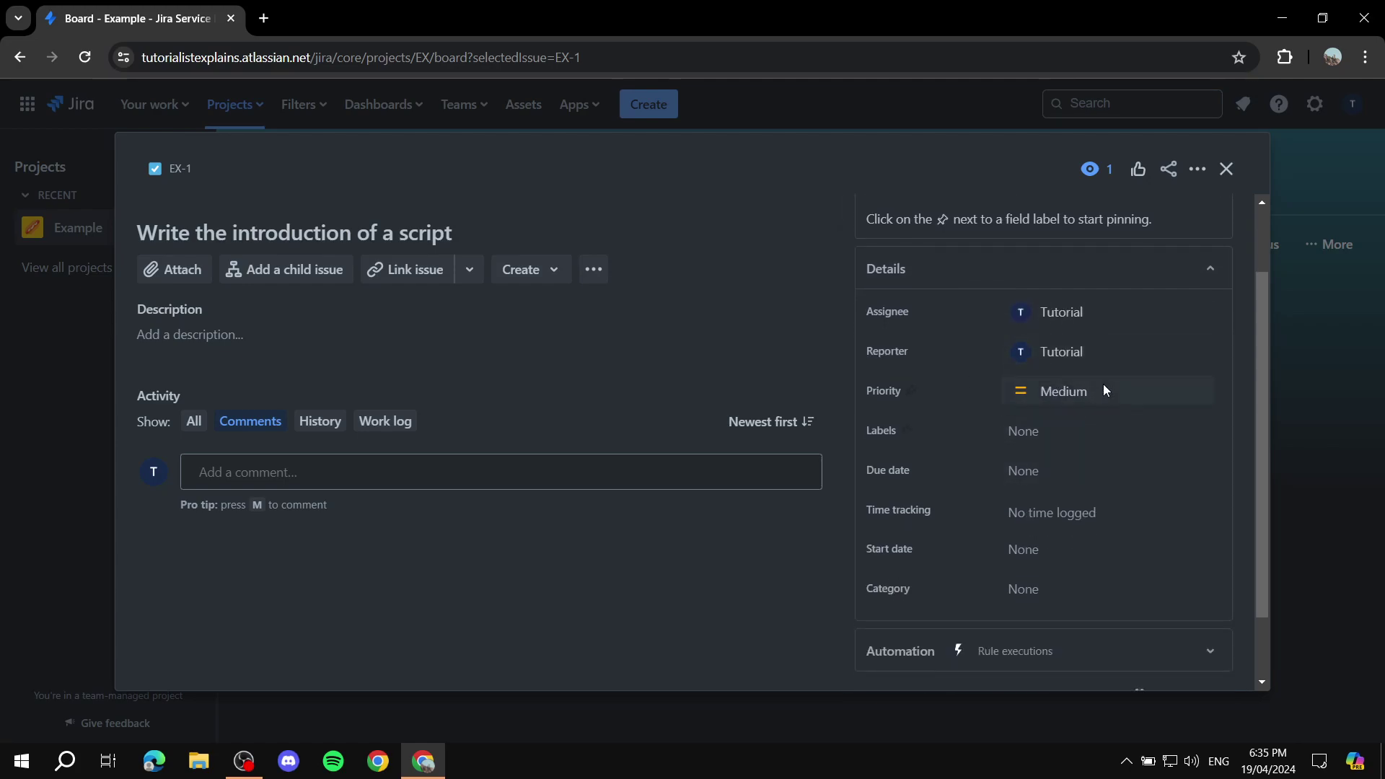
- Look over the script introduction task's remaining details, close it, and check the list of work assigned to your own account
{"action": "scroll", "coordinate": [1046, 462], "scroll_direction": "down", "scroll_amount": 1}
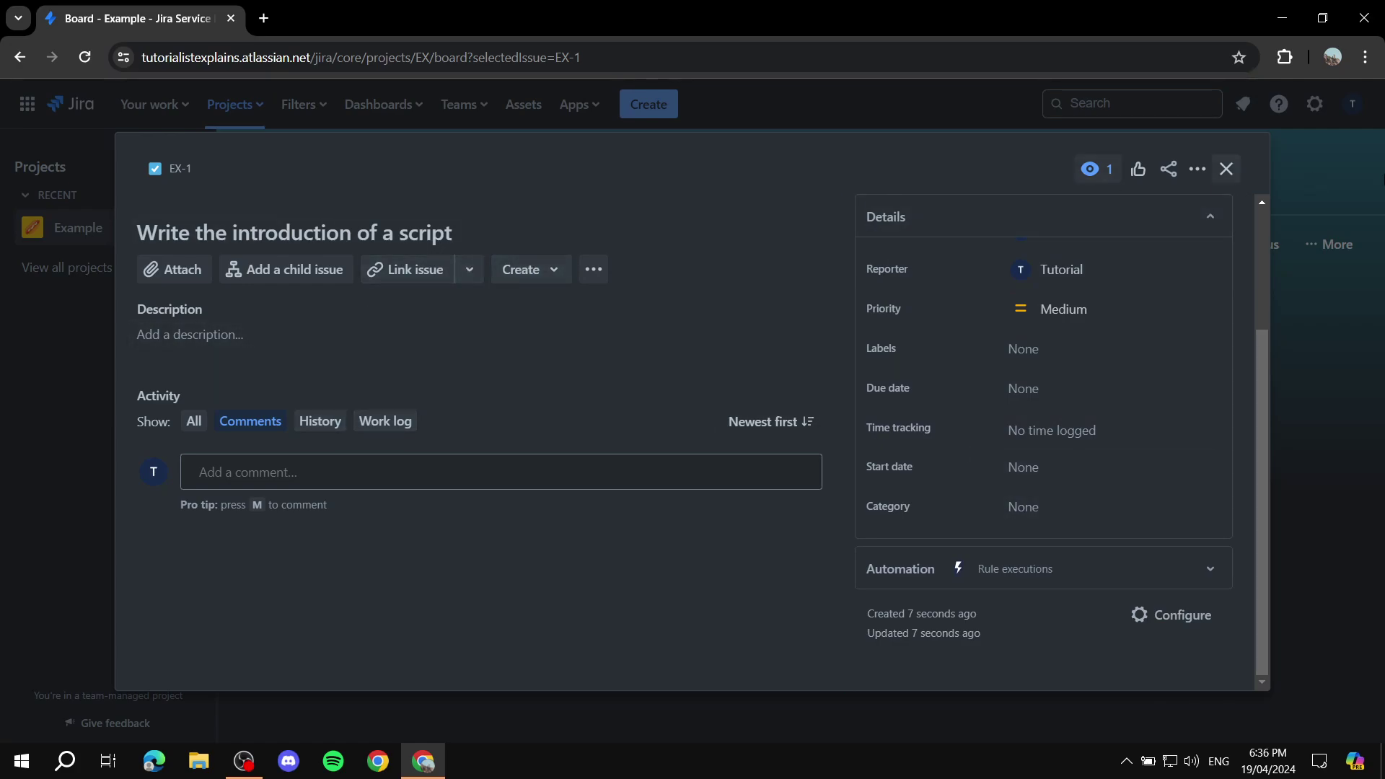
{"action": "left_click", "coordinate": [1227, 169]}
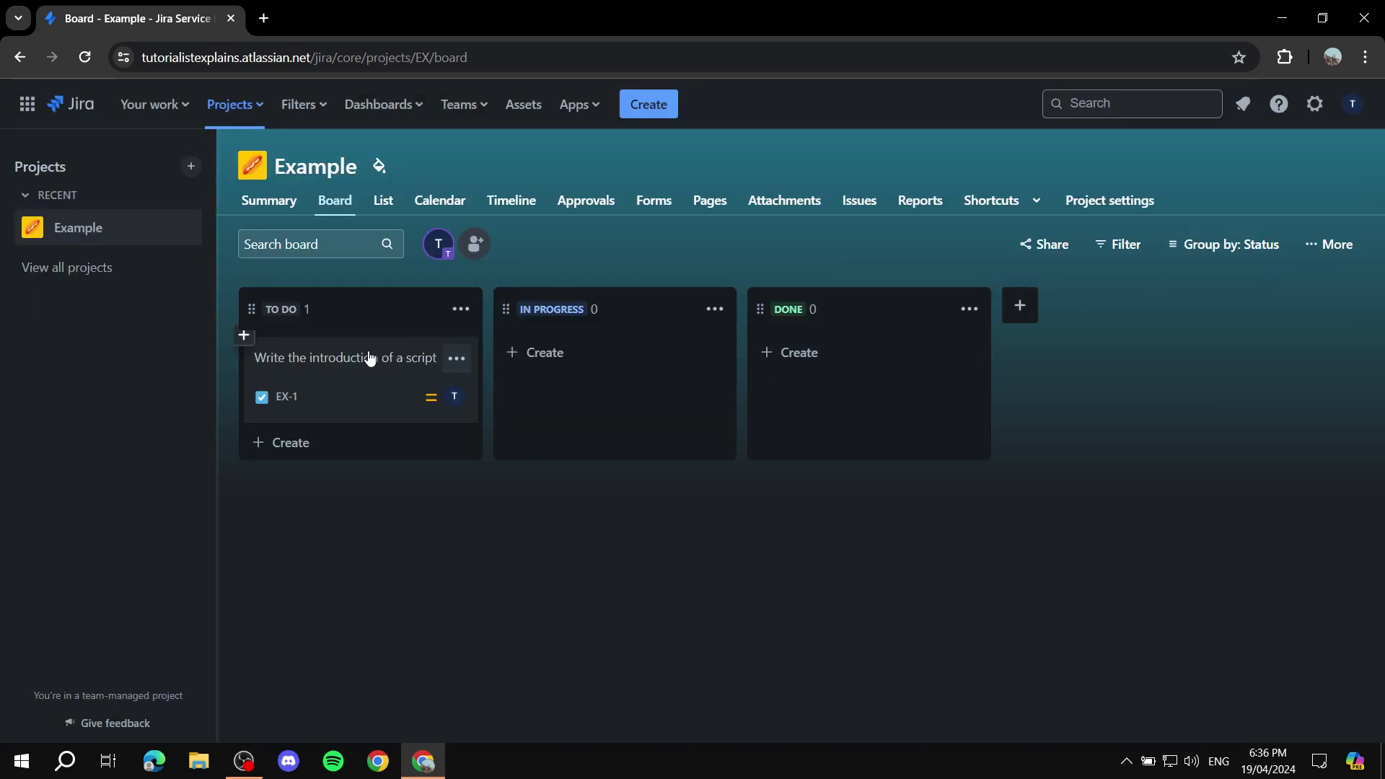
{"action": "left_click", "coordinate": [162, 106]}
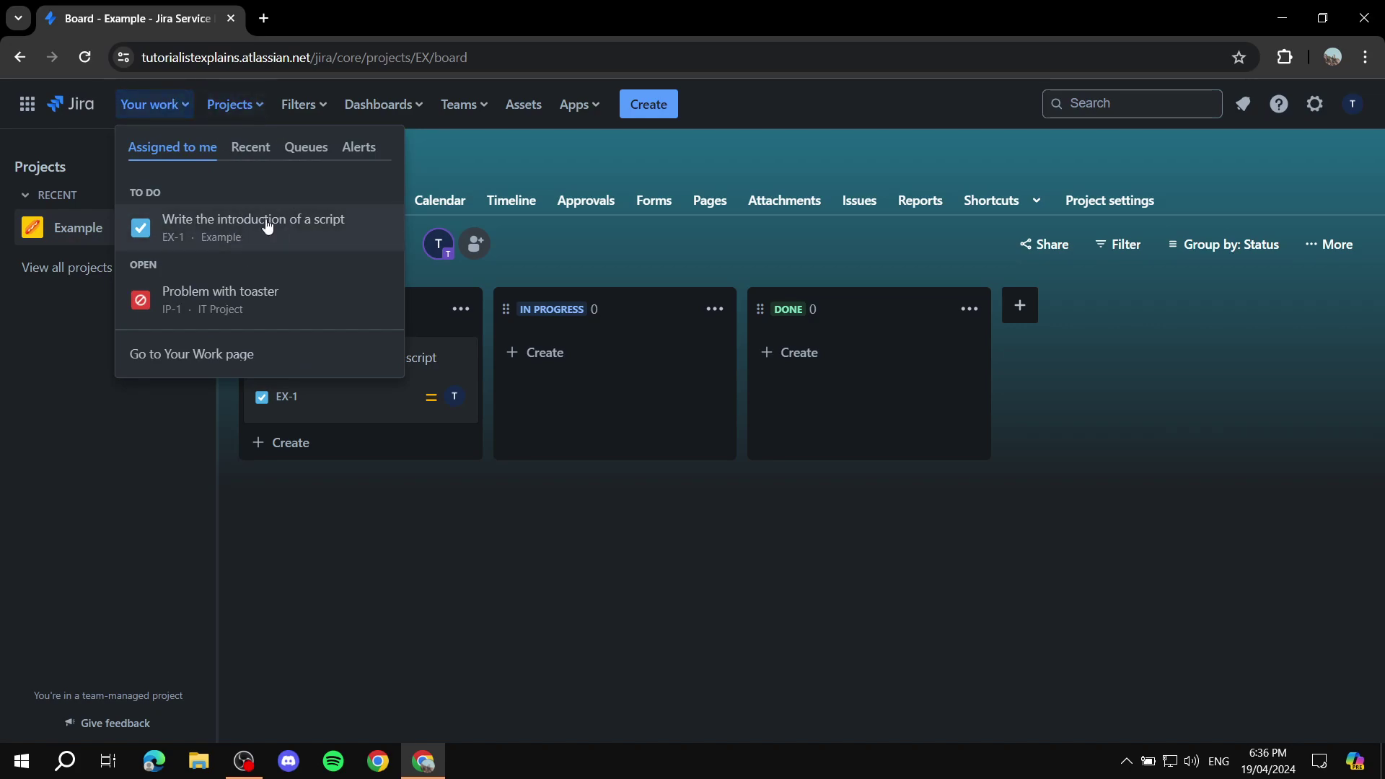
{"action": "left_click", "coordinate": [178, 106]}
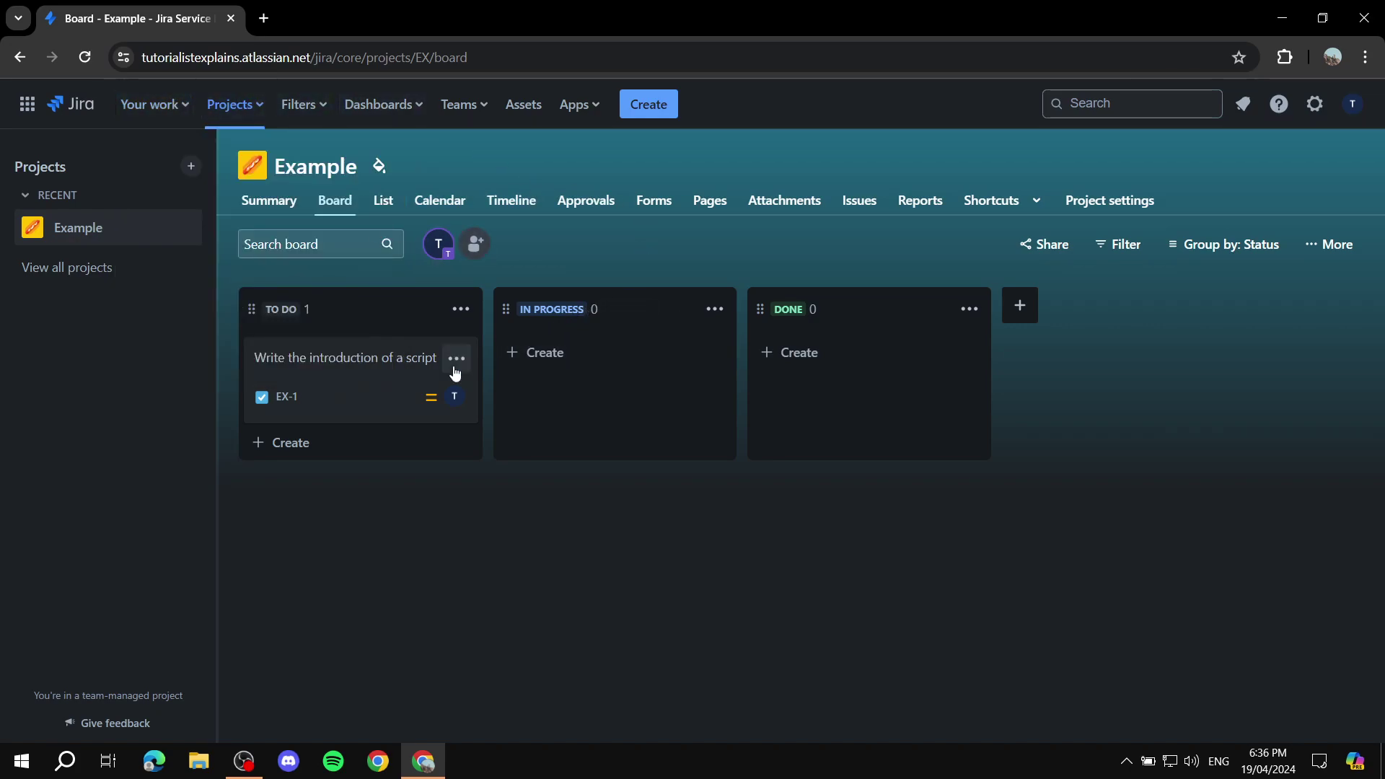
- Move the script introduction task from To Do through In Progress to Done, and view the Example project's calendar
{"action": "left_click_drag", "start_coordinate": [343, 369], "coordinate": [614, 364]}
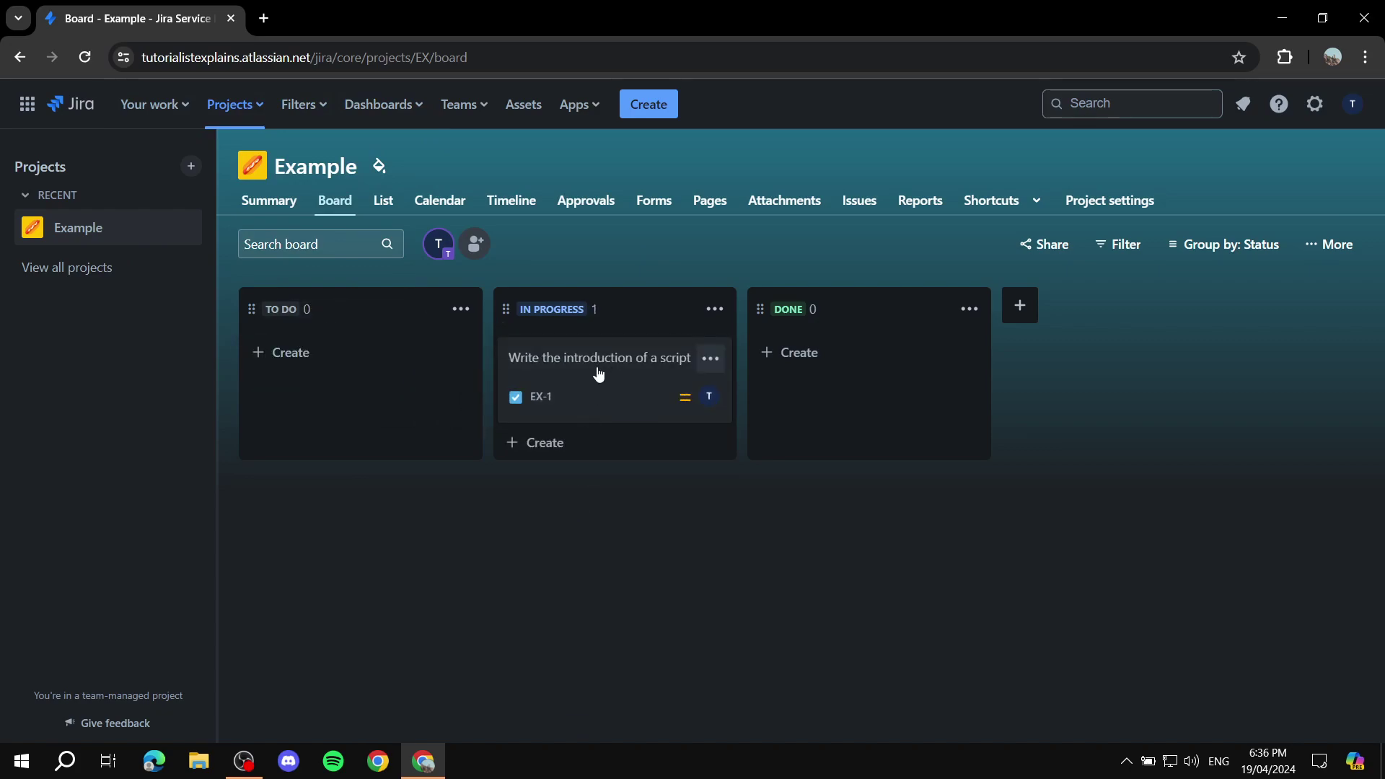
{"action": "left_click_drag", "start_coordinate": [566, 386], "coordinate": [816, 383]}
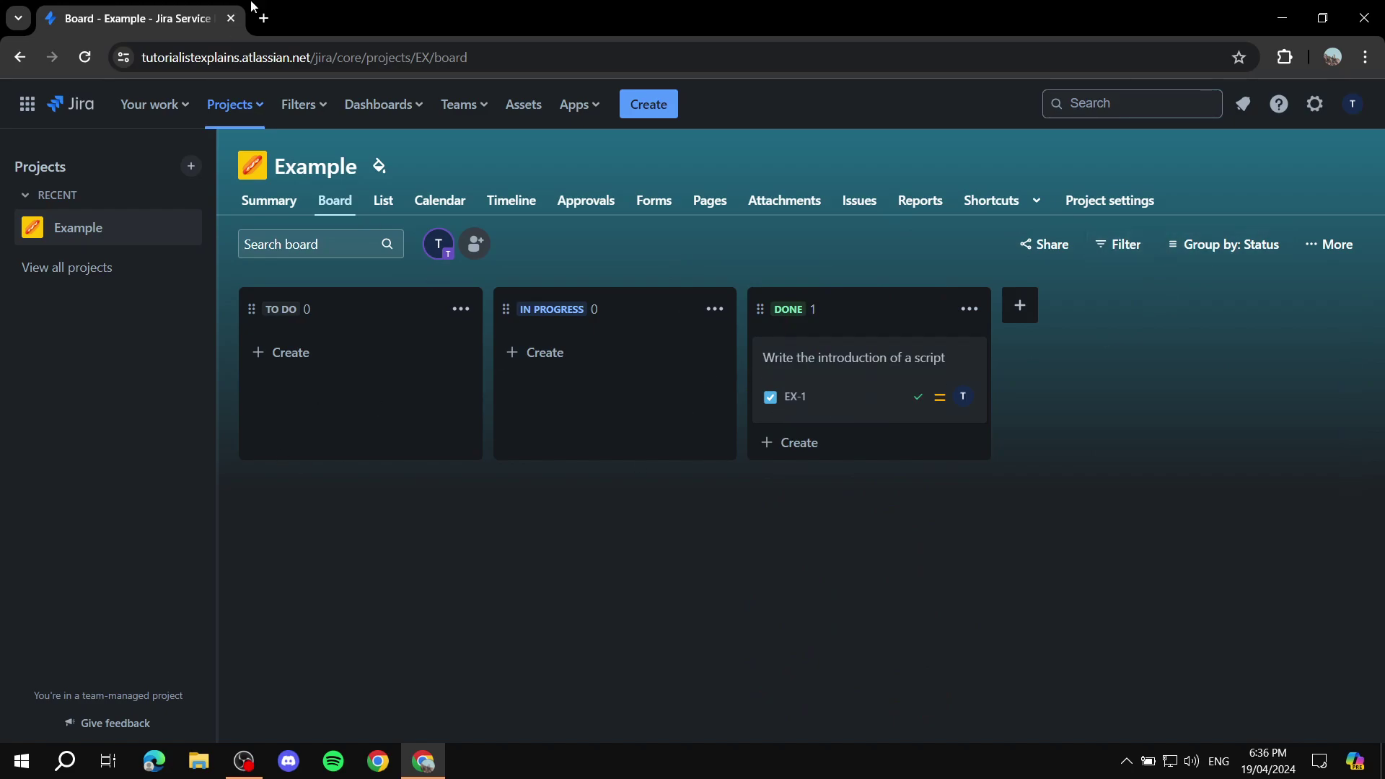
{"action": "left_click", "coordinate": [439, 203]}
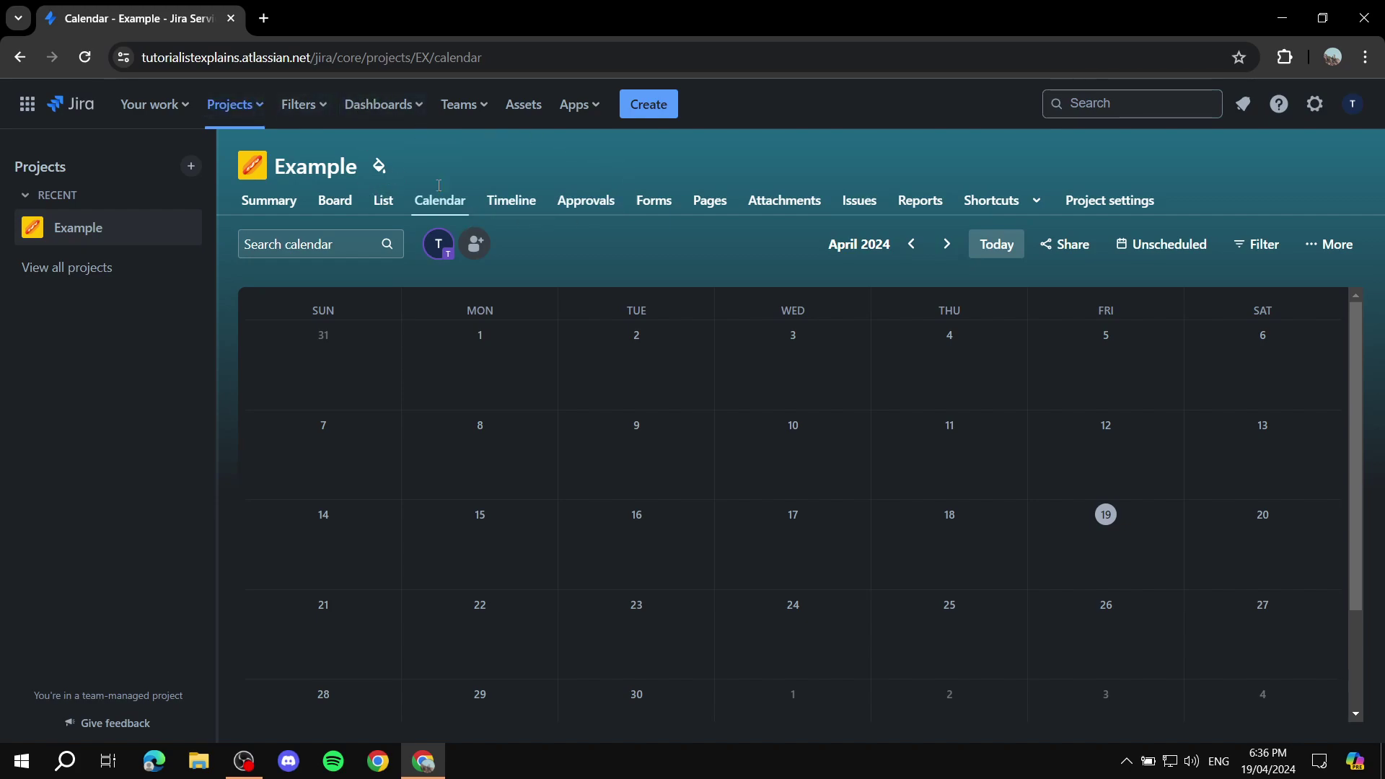
- Open the "Problem with toaster" issue from your assigned work, dismiss the field groups notice, and review the request's details
{"action": "left_click", "coordinate": [186, 105]}
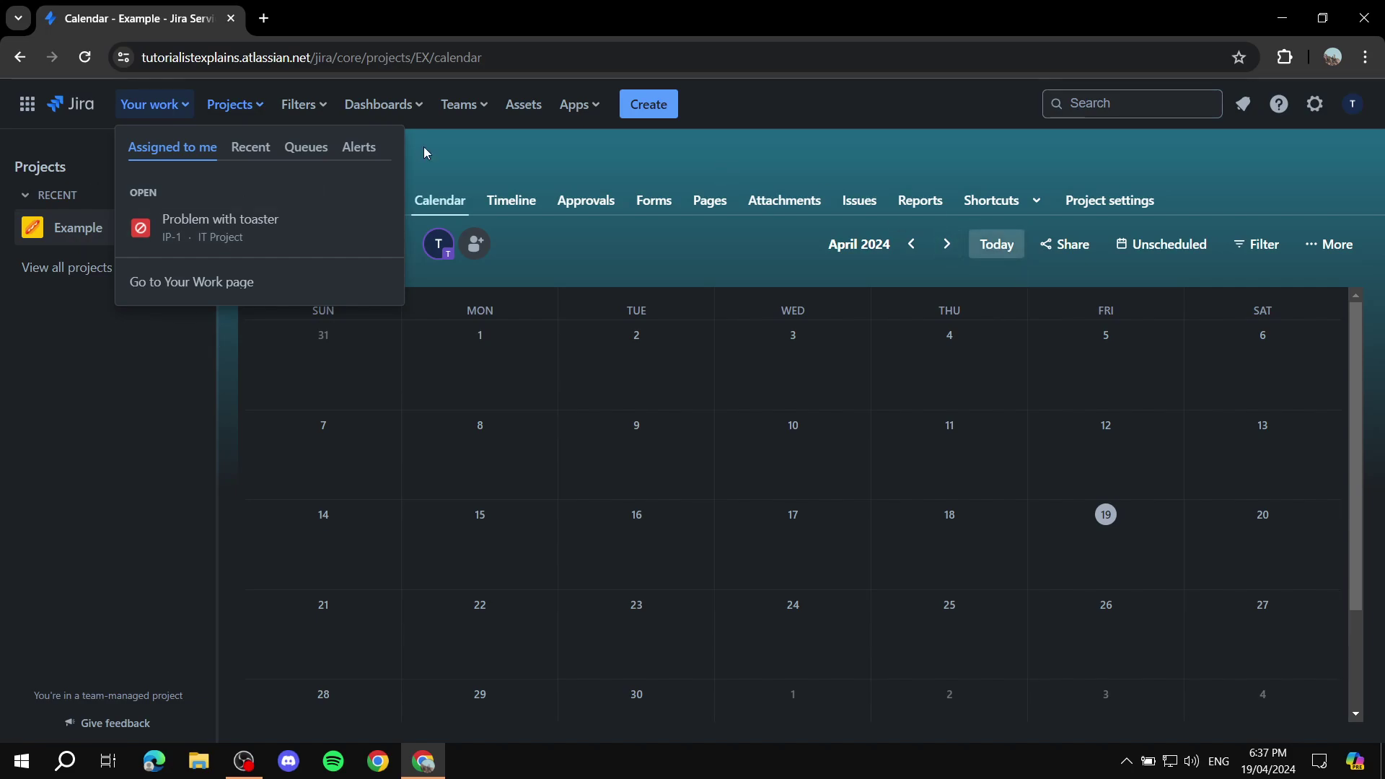
{"action": "left_click", "coordinate": [281, 229]}
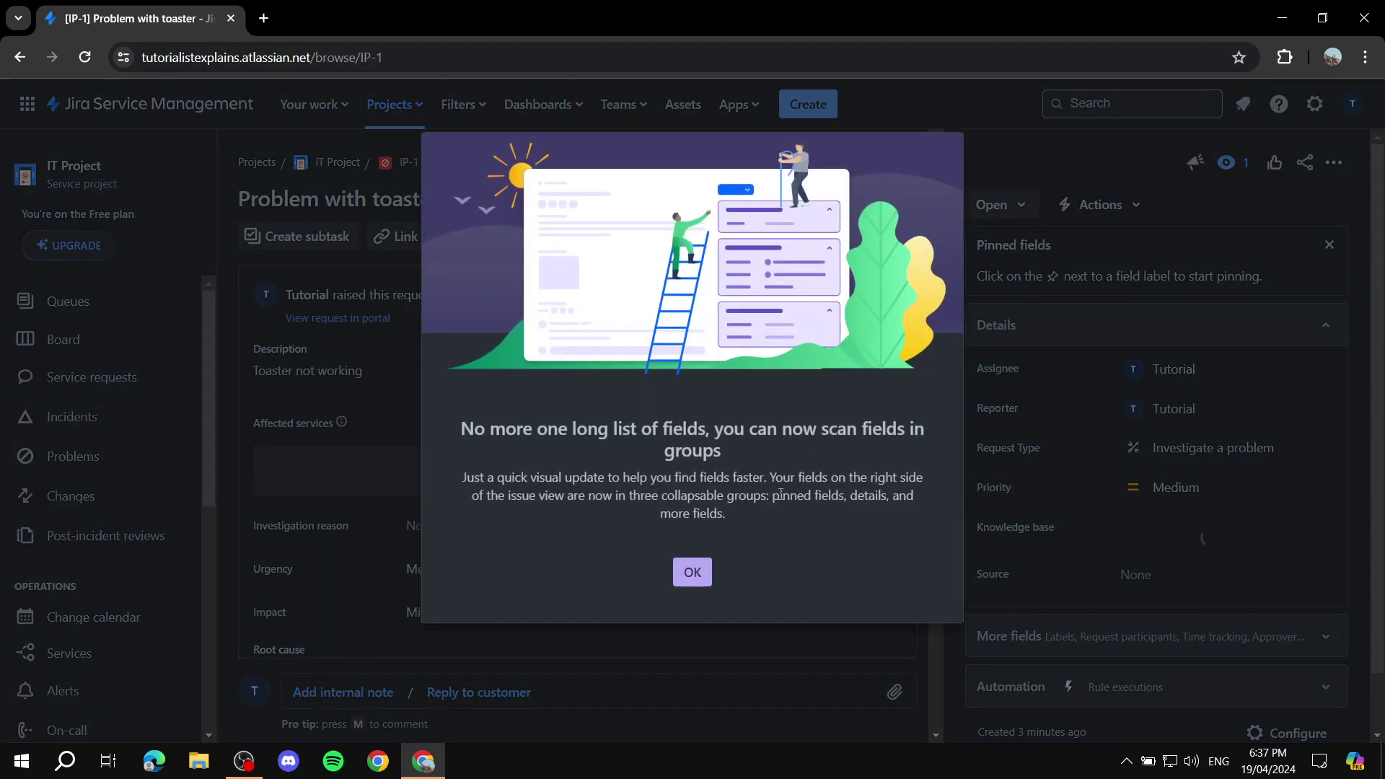
{"action": "left_click", "coordinate": [693, 575]}
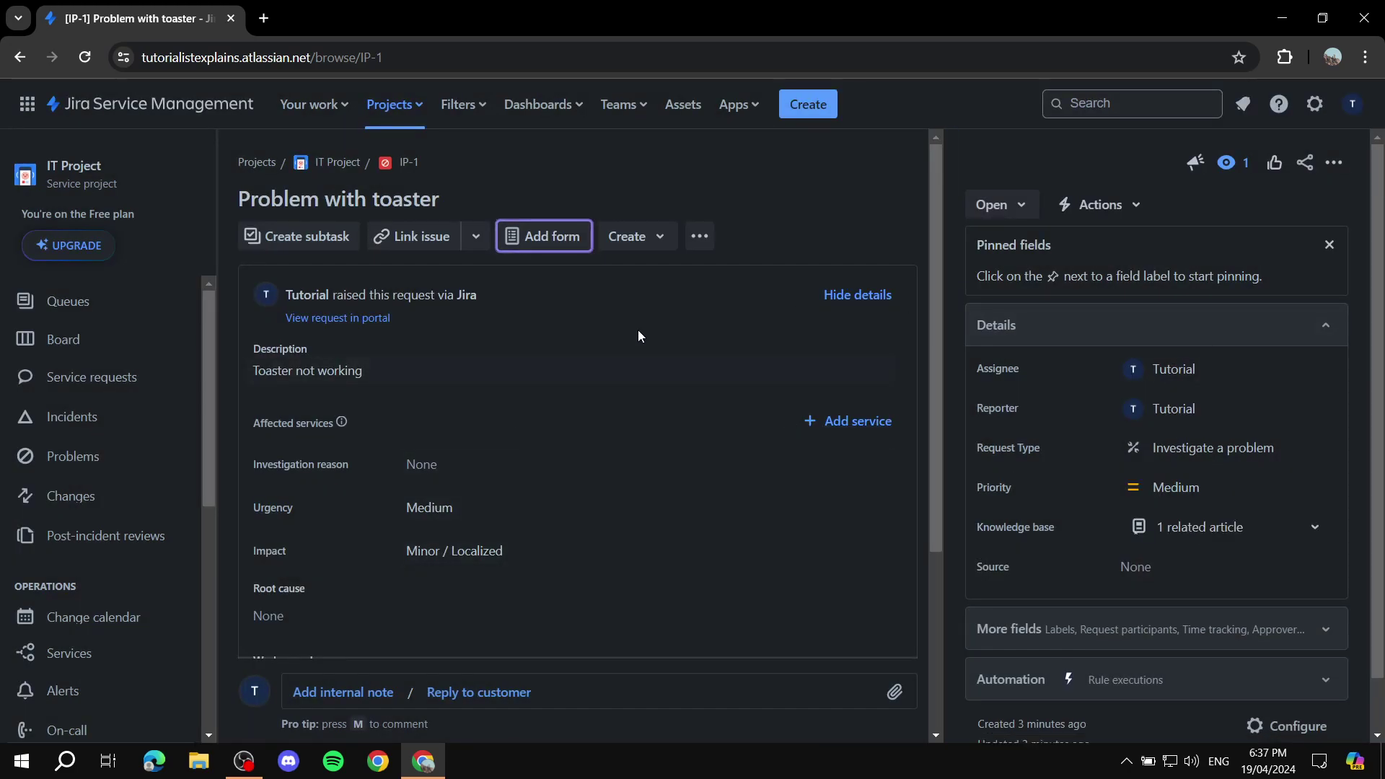
{"action": "scroll", "coordinate": [665, 368], "scroll_direction": "down", "scroll_amount": 1}
{"action": "scroll", "coordinate": [664, 368], "scroll_direction": "down", "scroll_amount": 2}
{"action": "scroll", "coordinate": [822, 495], "scroll_direction": "up", "scroll_amount": 4}
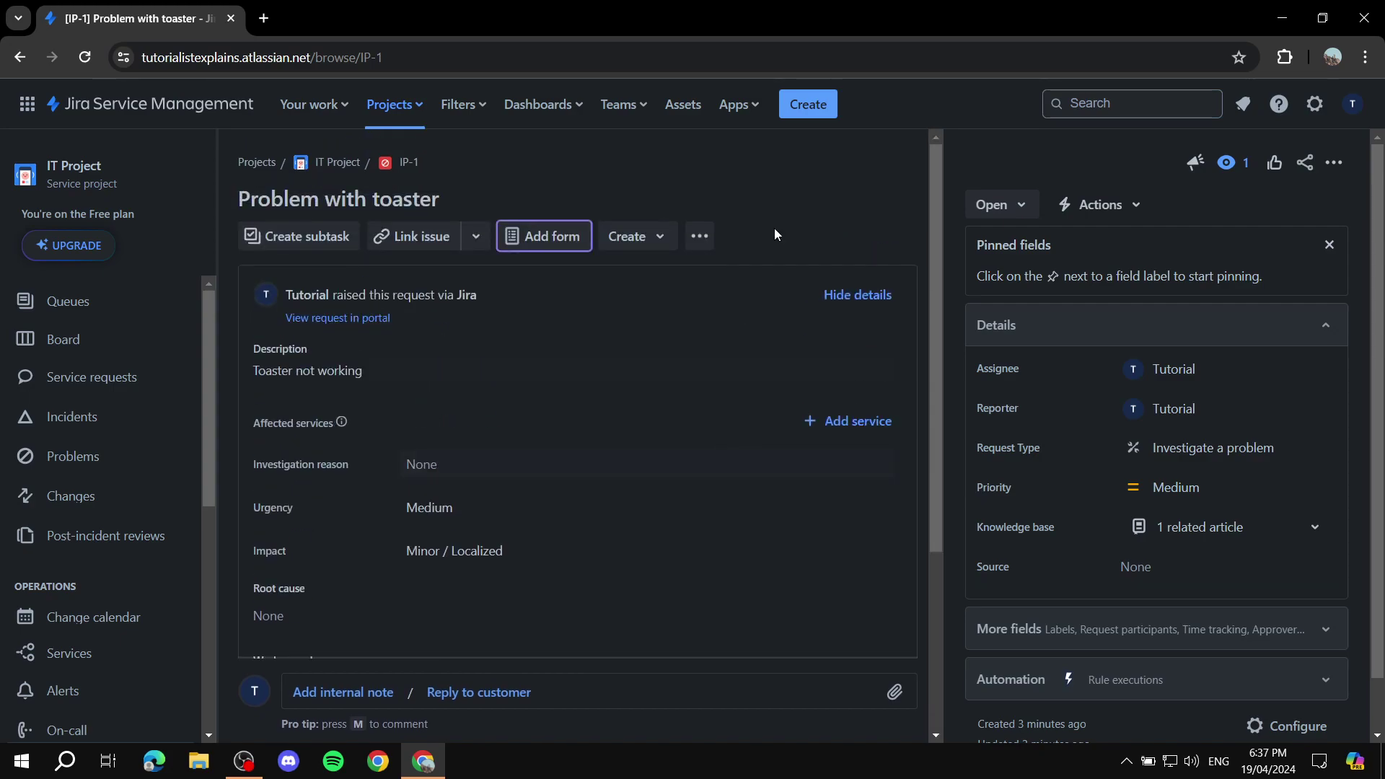